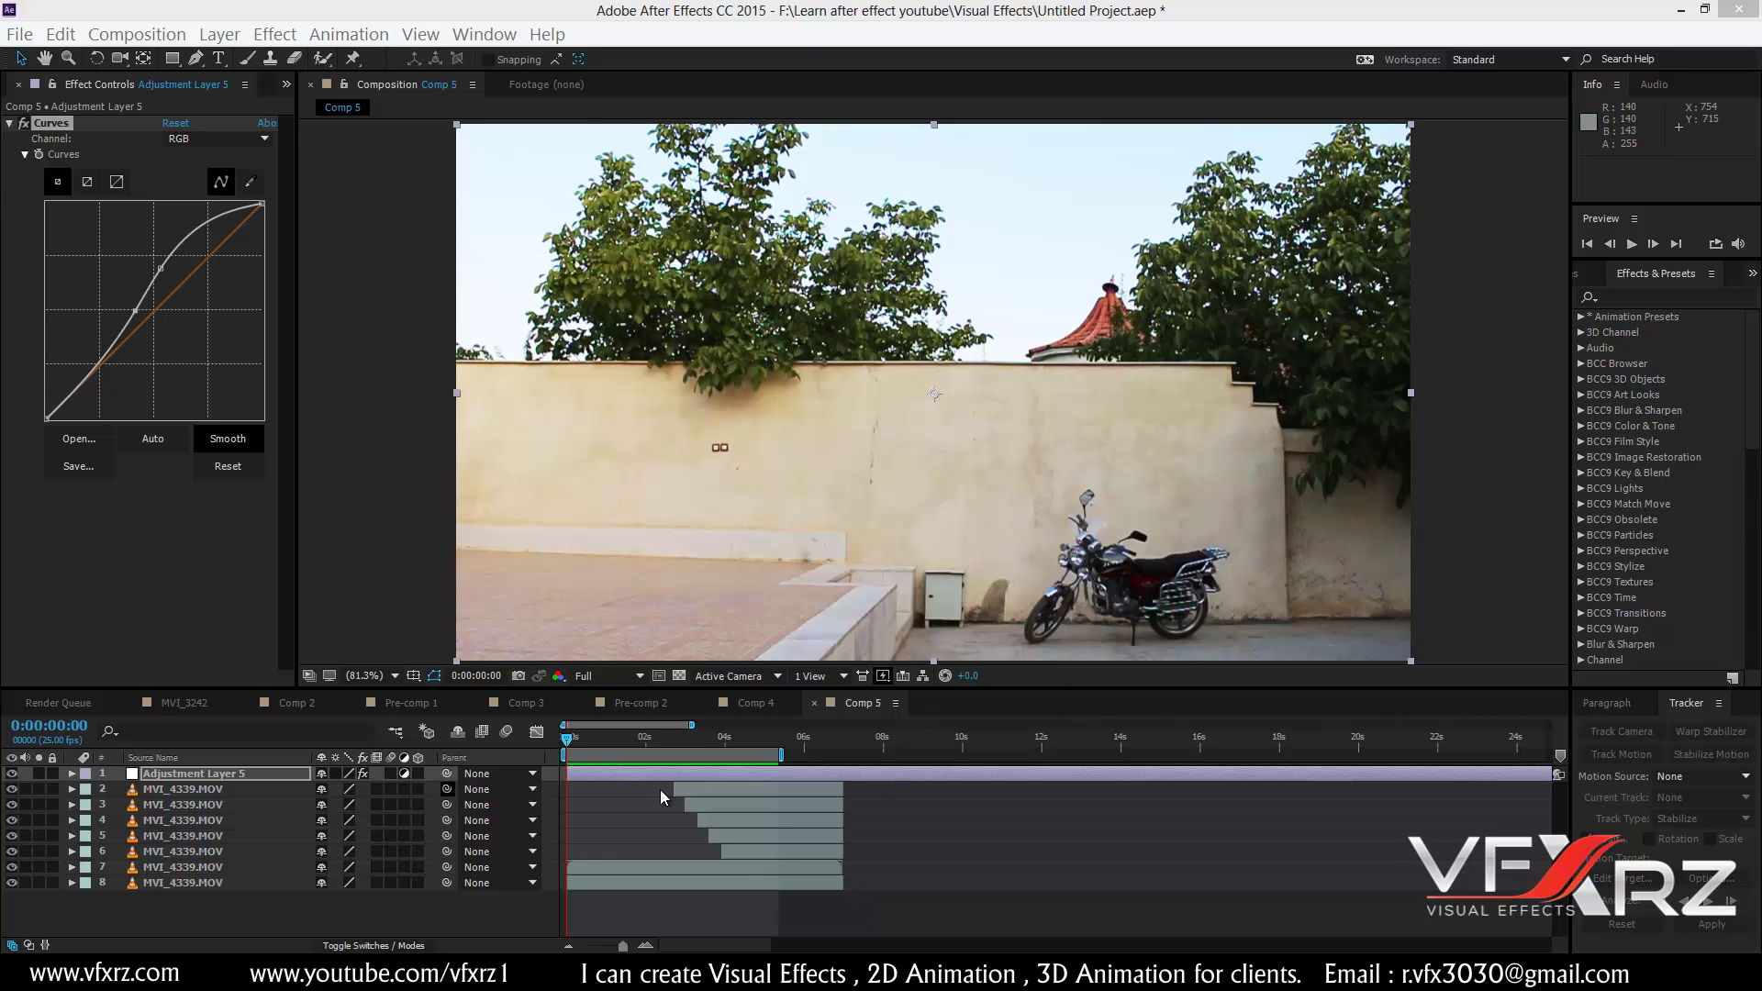
- Preview the finished four-clone result in Comp 5, checking all clones at 0:00:04:10
key(space)
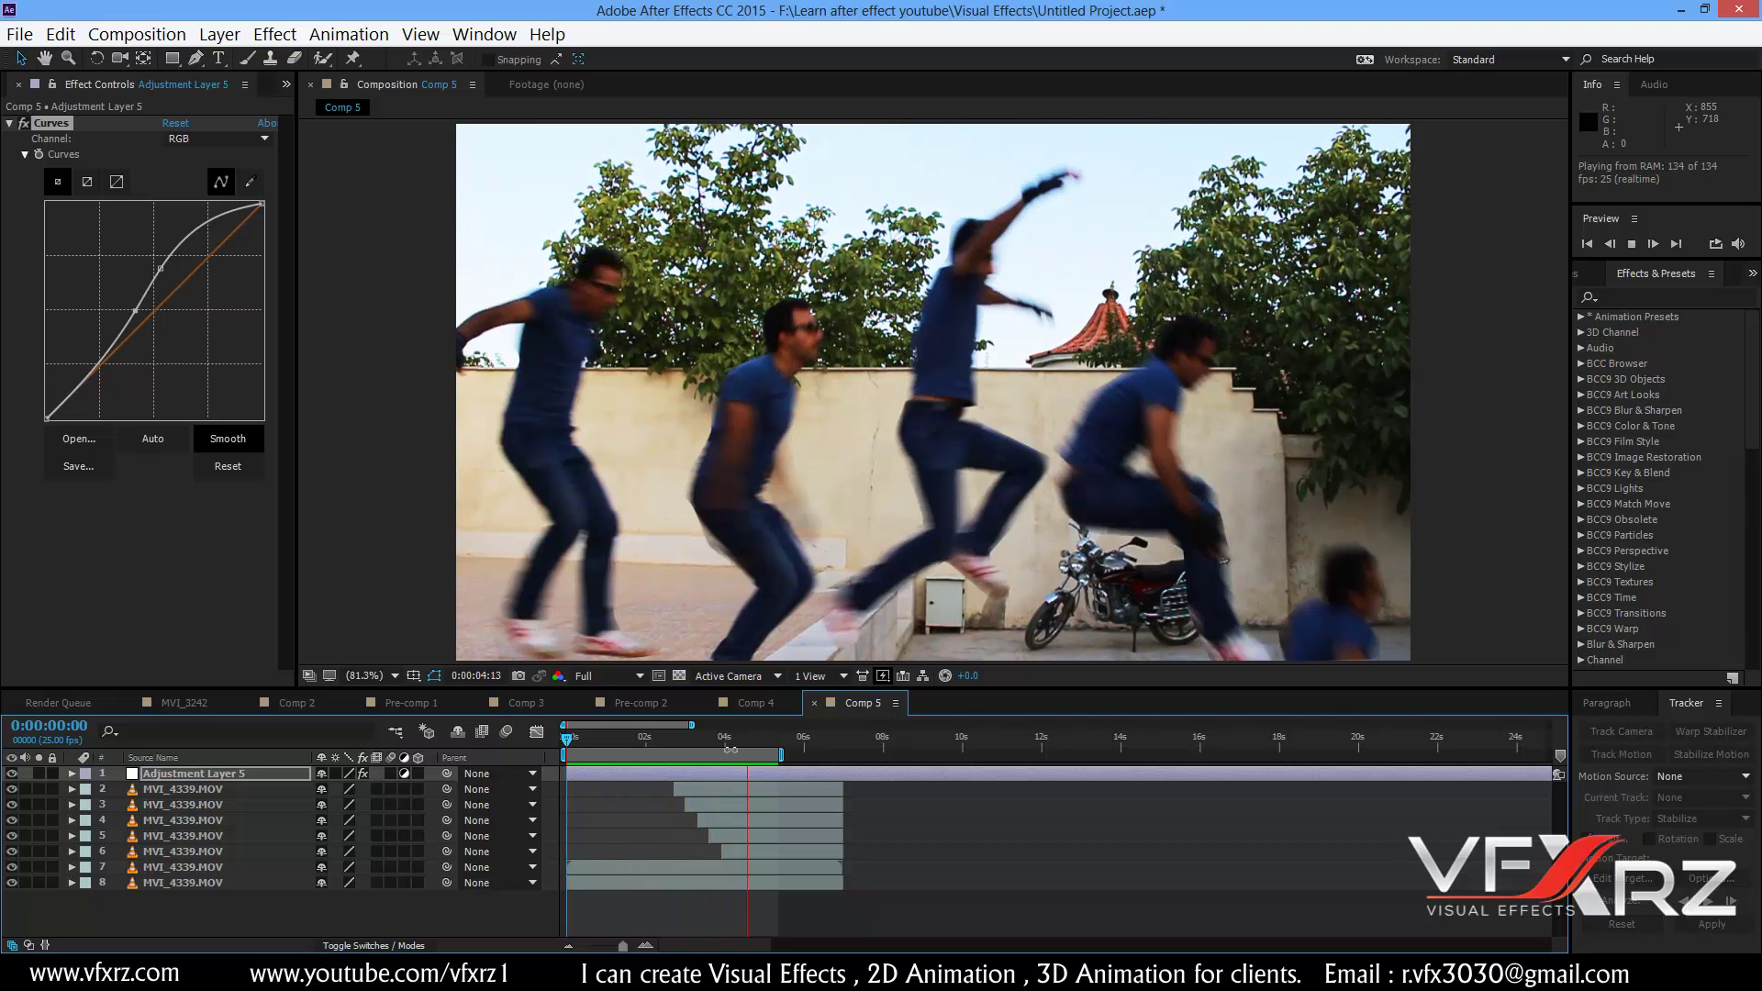
key(space)
drag(731, 746, 742, 746)
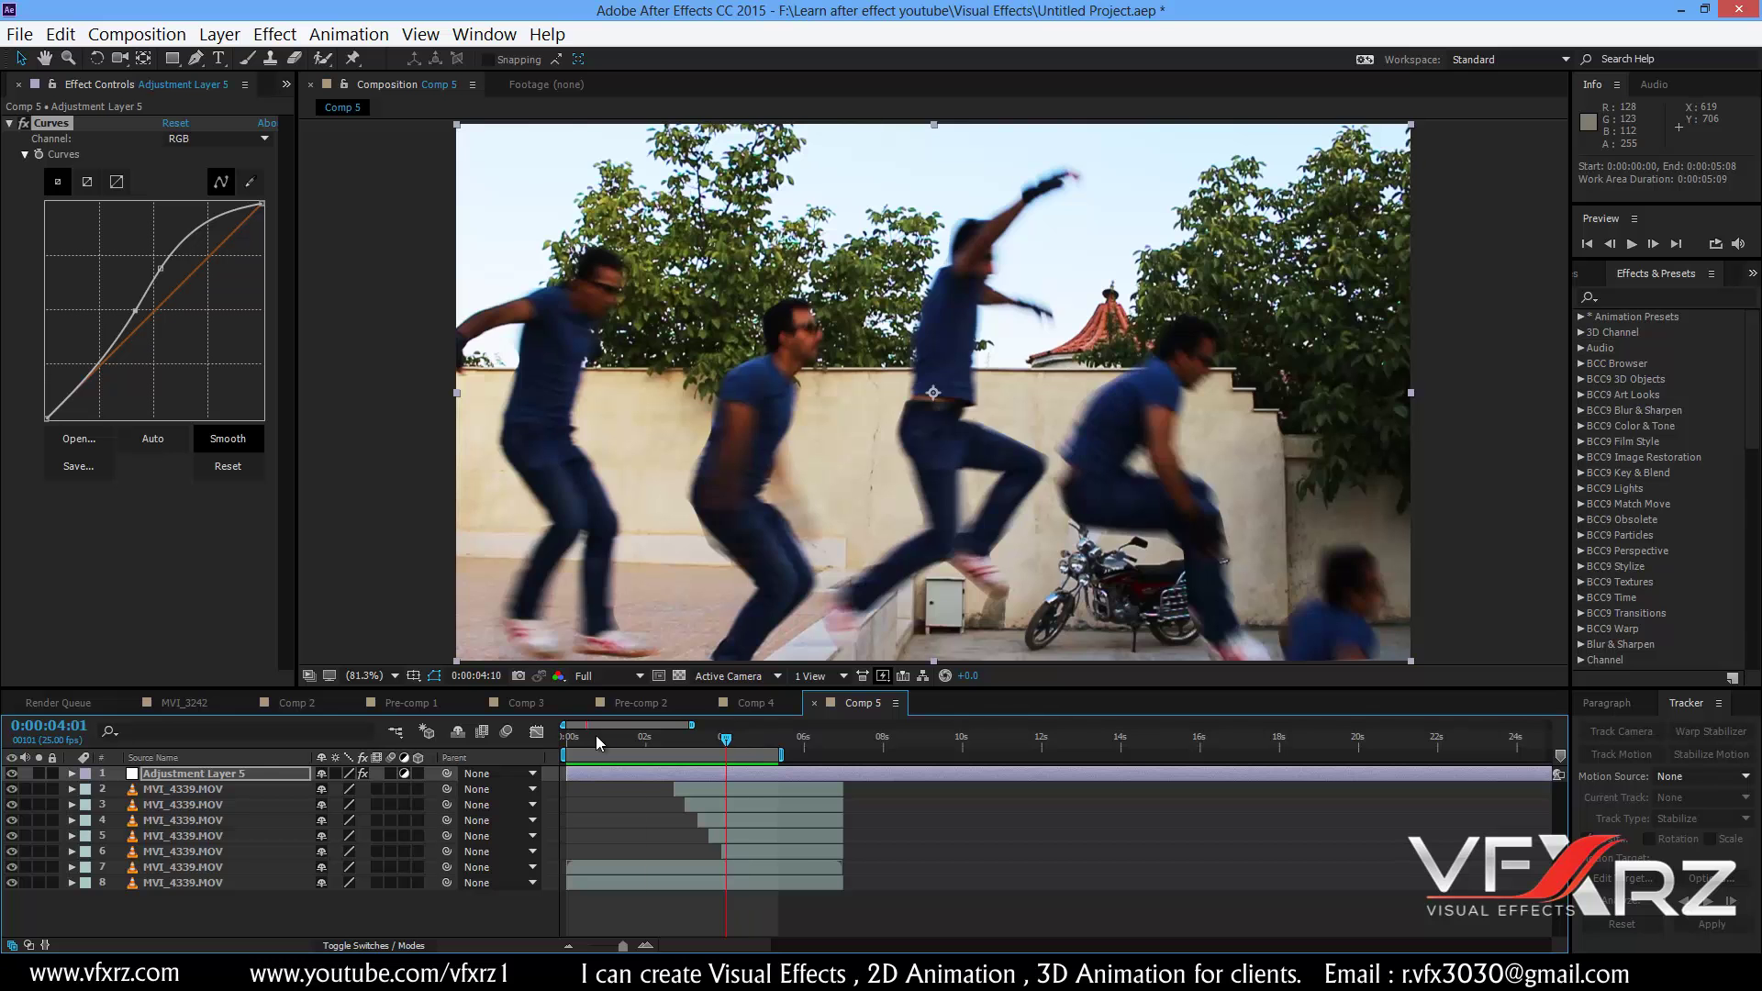
key(space)
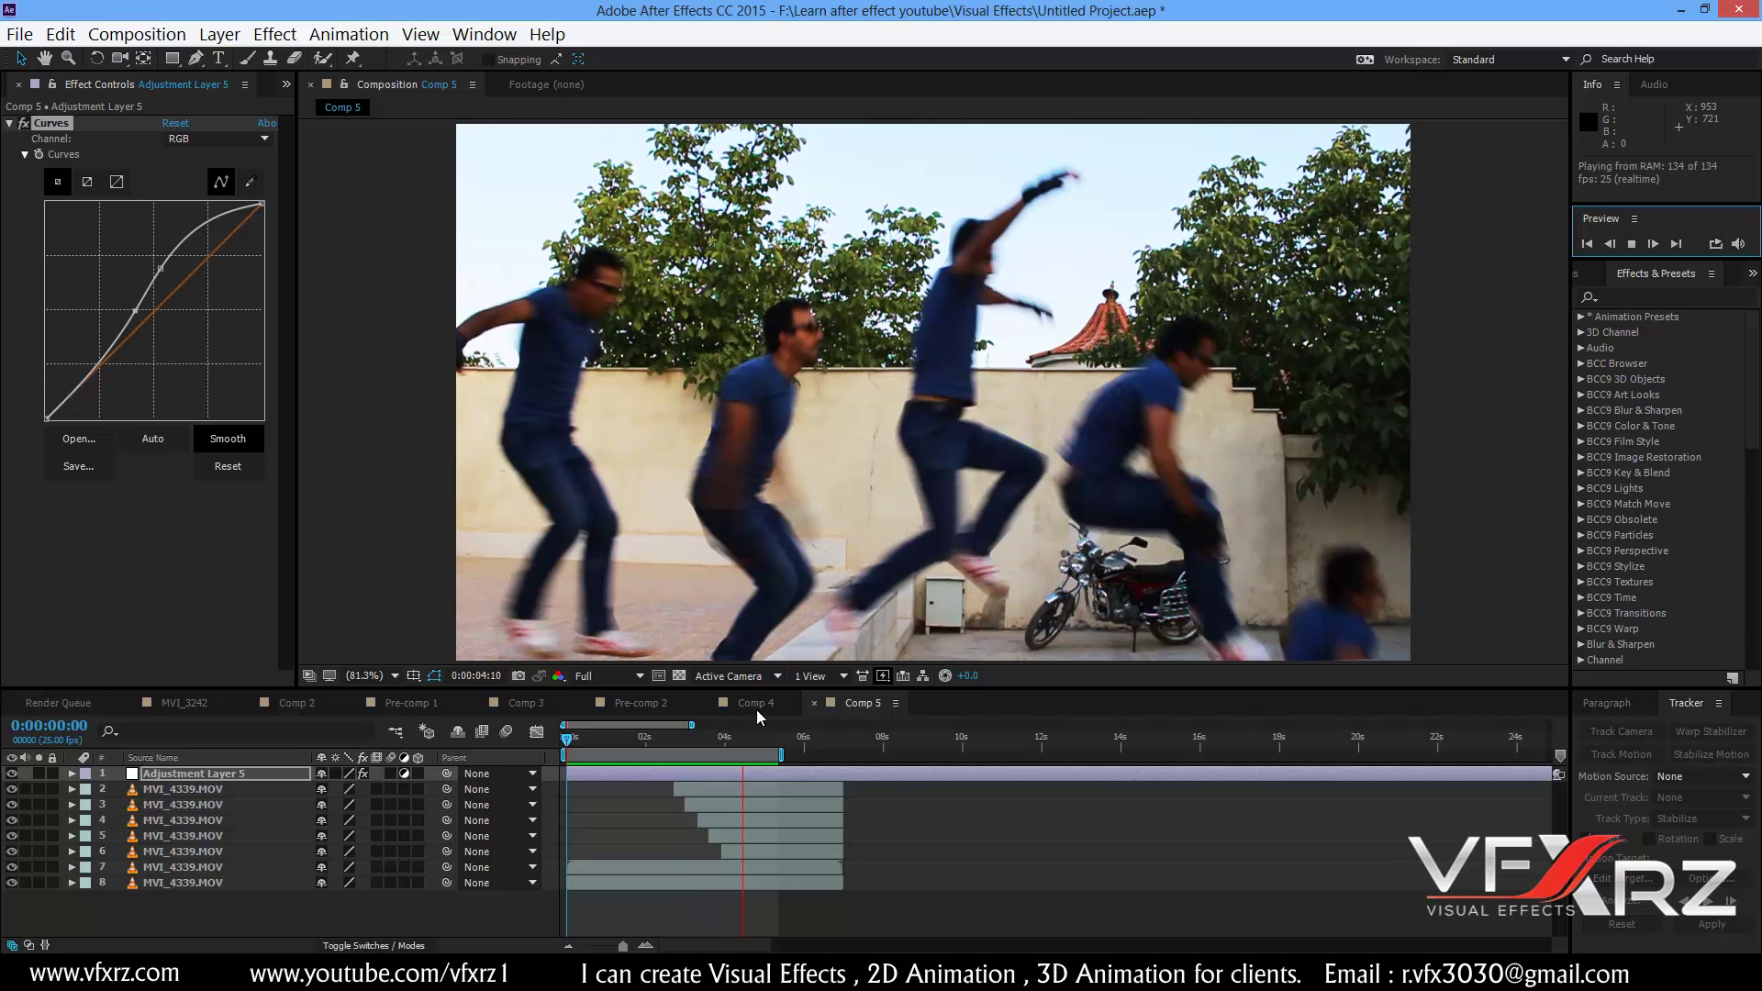
key(space)
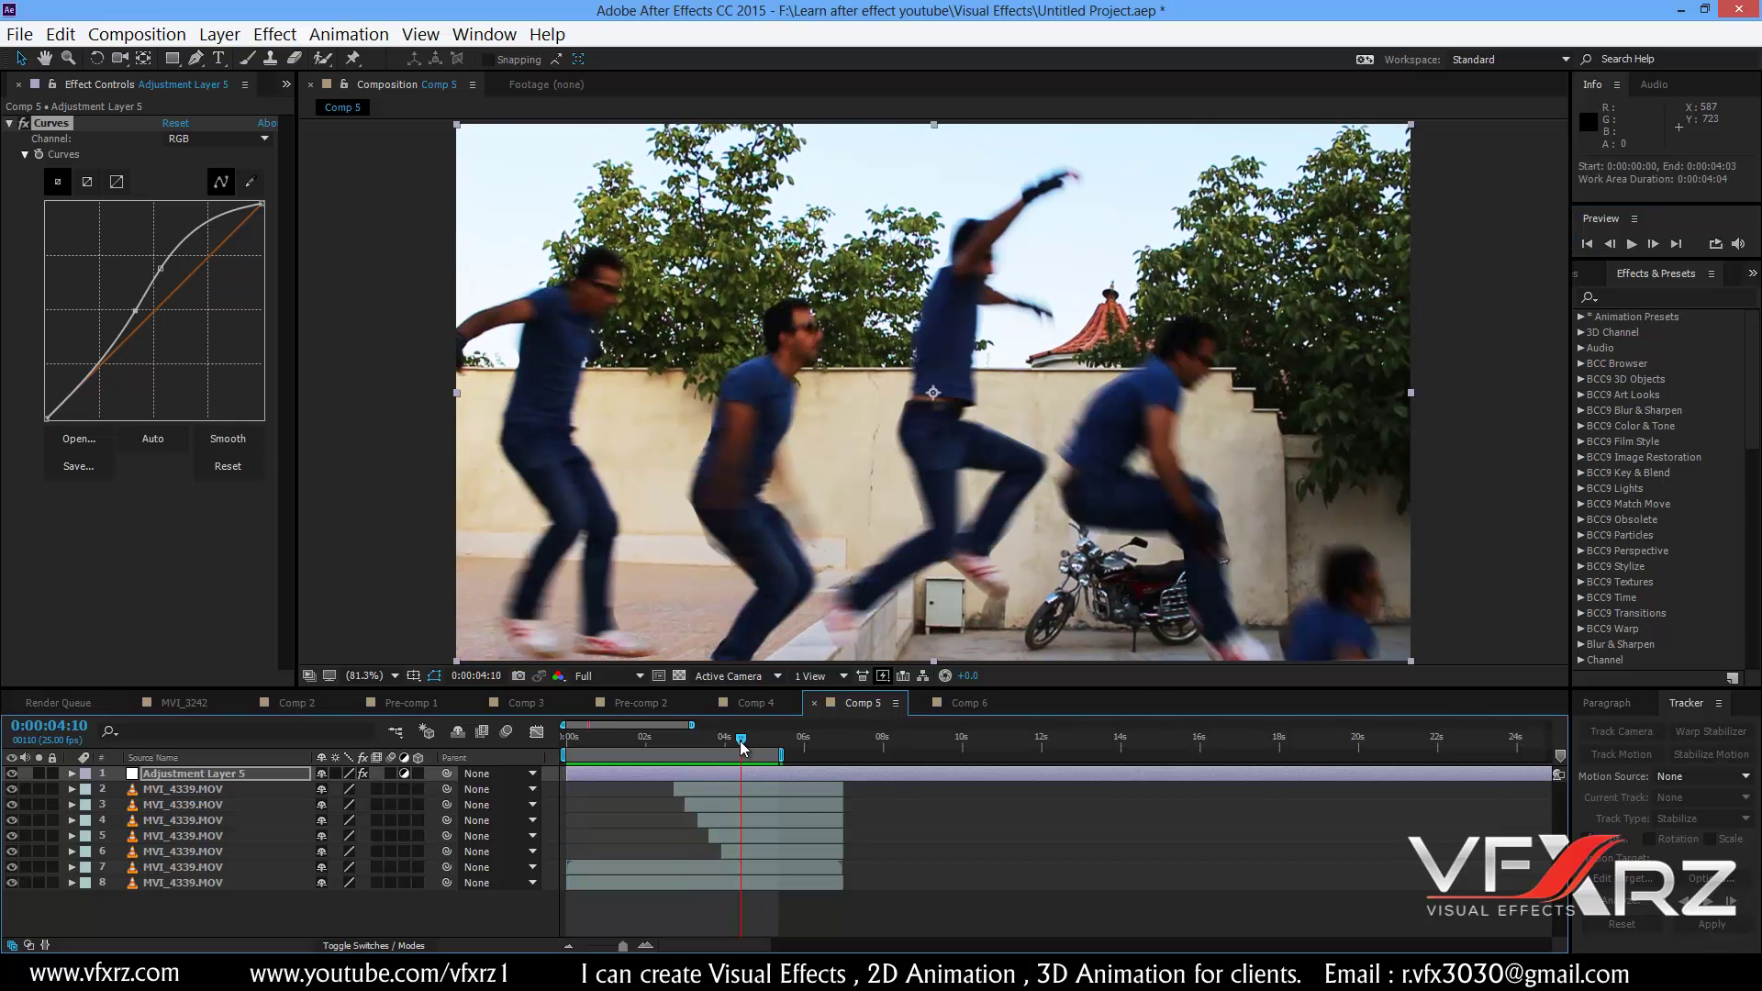
- Switch to Comp 6, preview the MVI_4339.MOV footage and park the playhead at 0:00:02:20
click(973, 704)
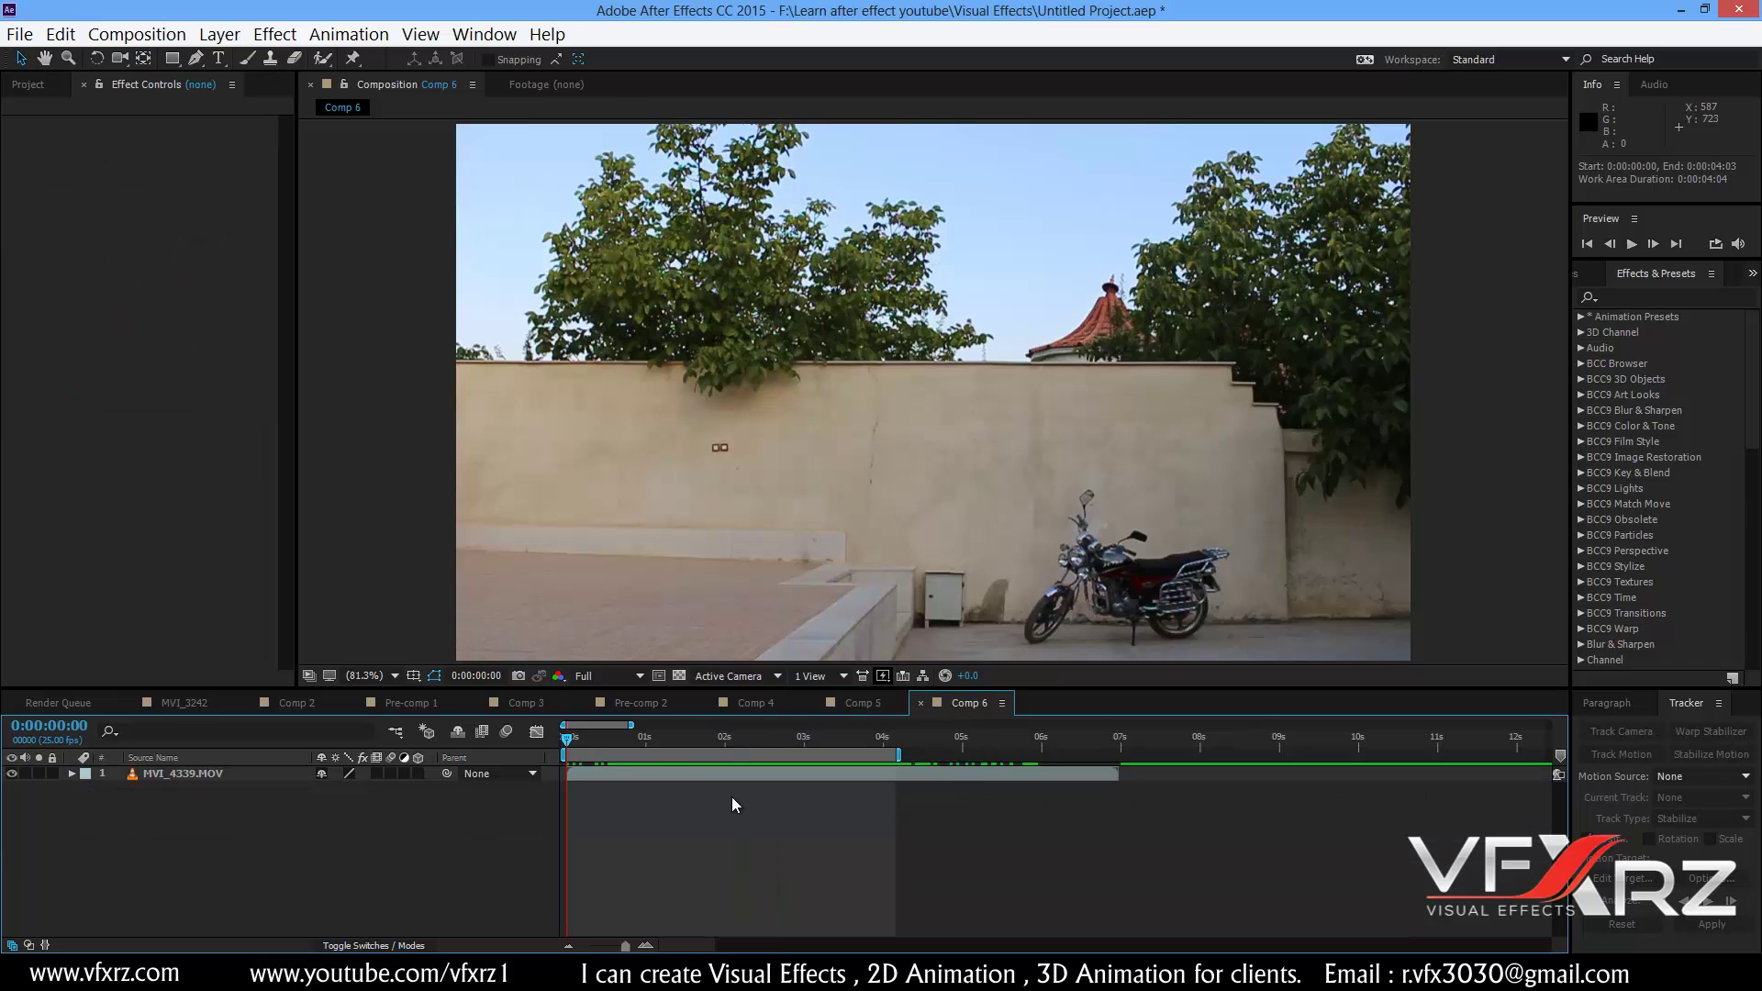
drag(651, 748, 625, 774)
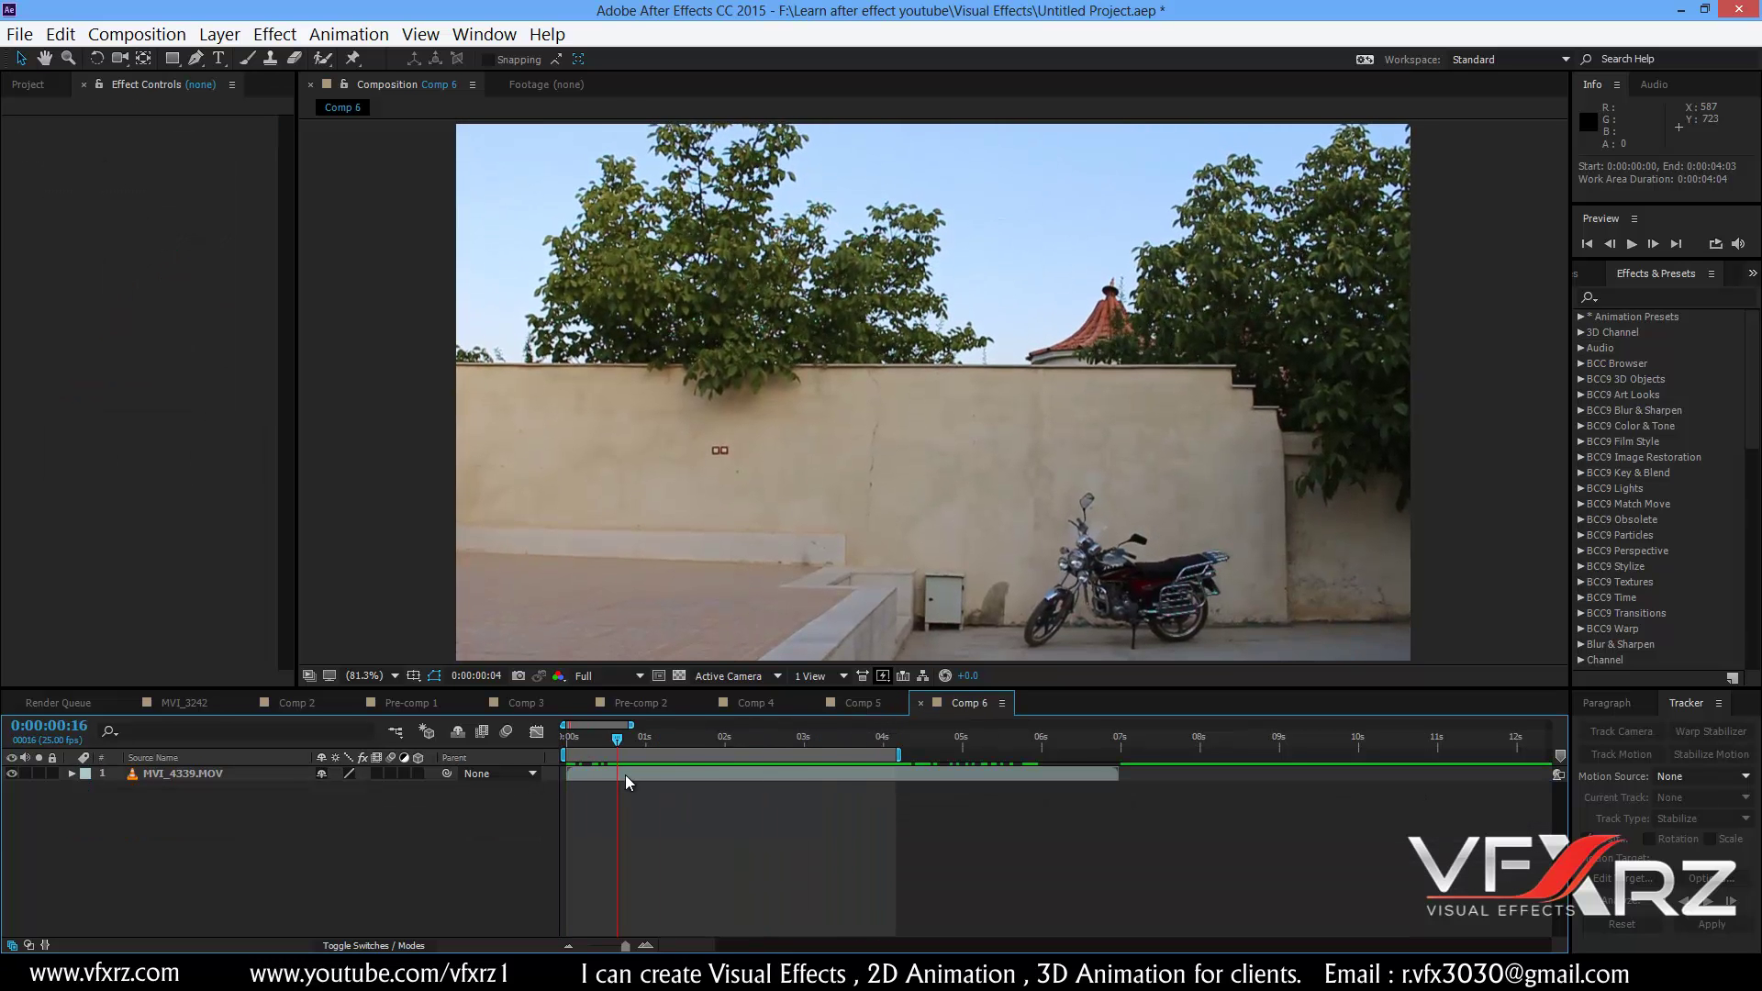
key(Home)
key(space)
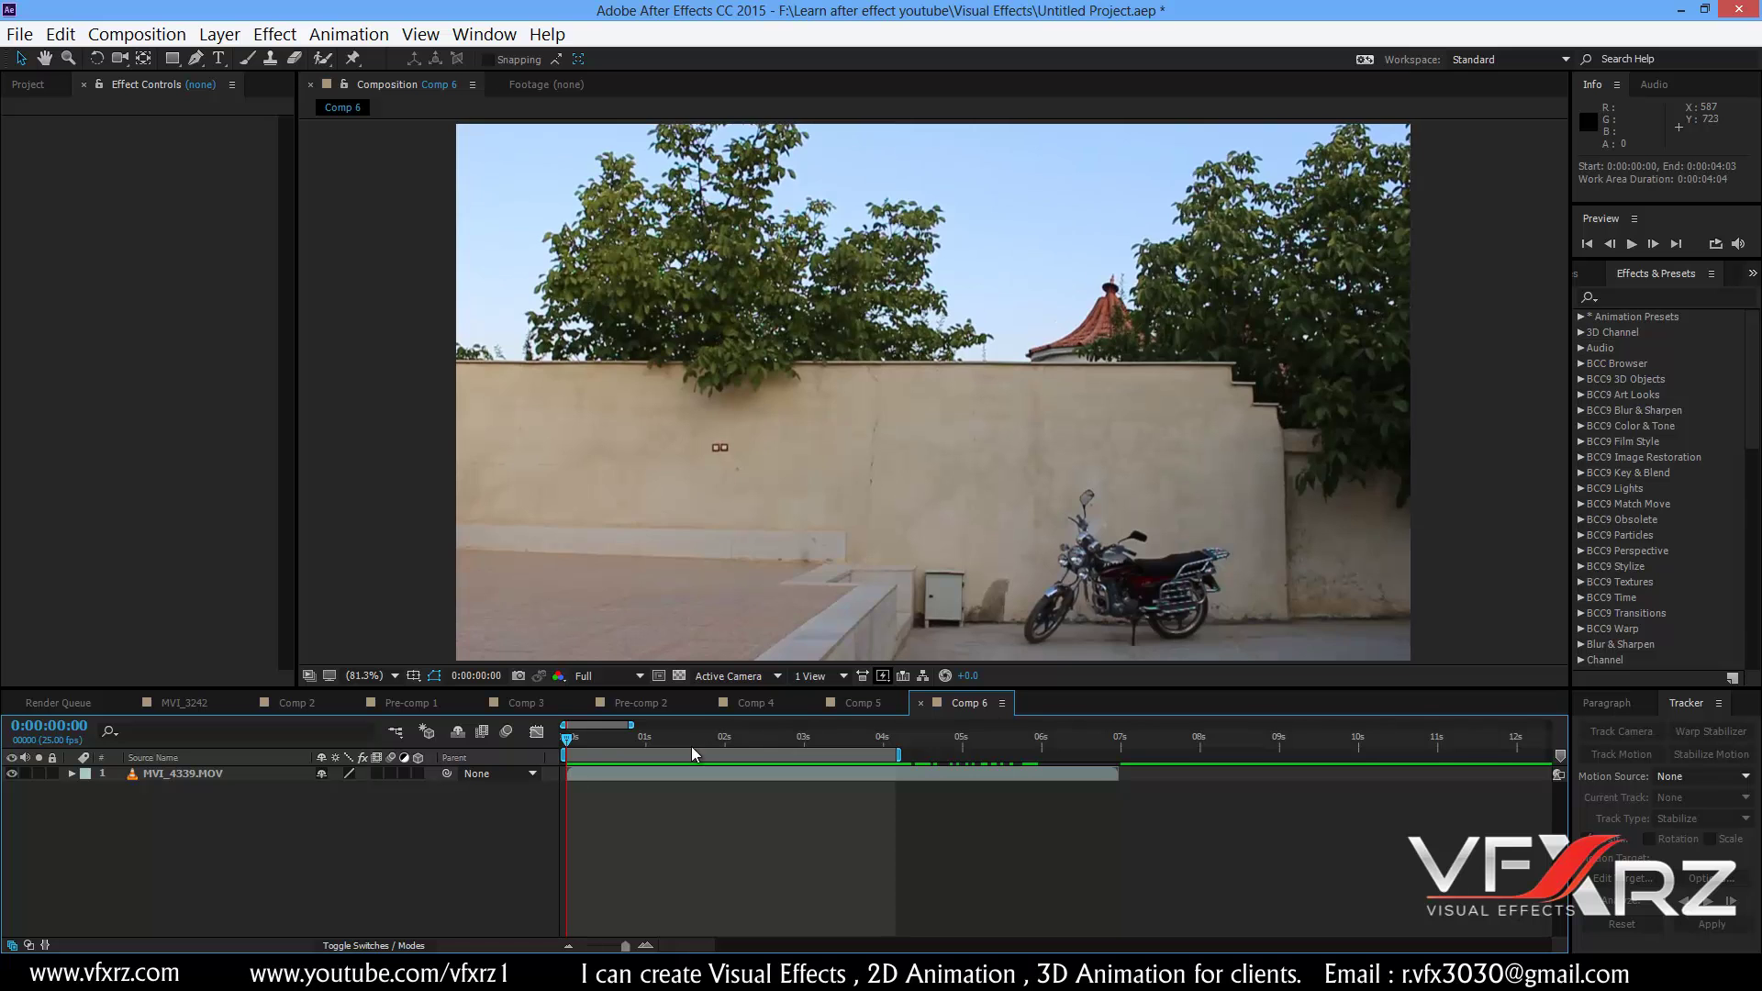
drag(691, 746, 789, 754)
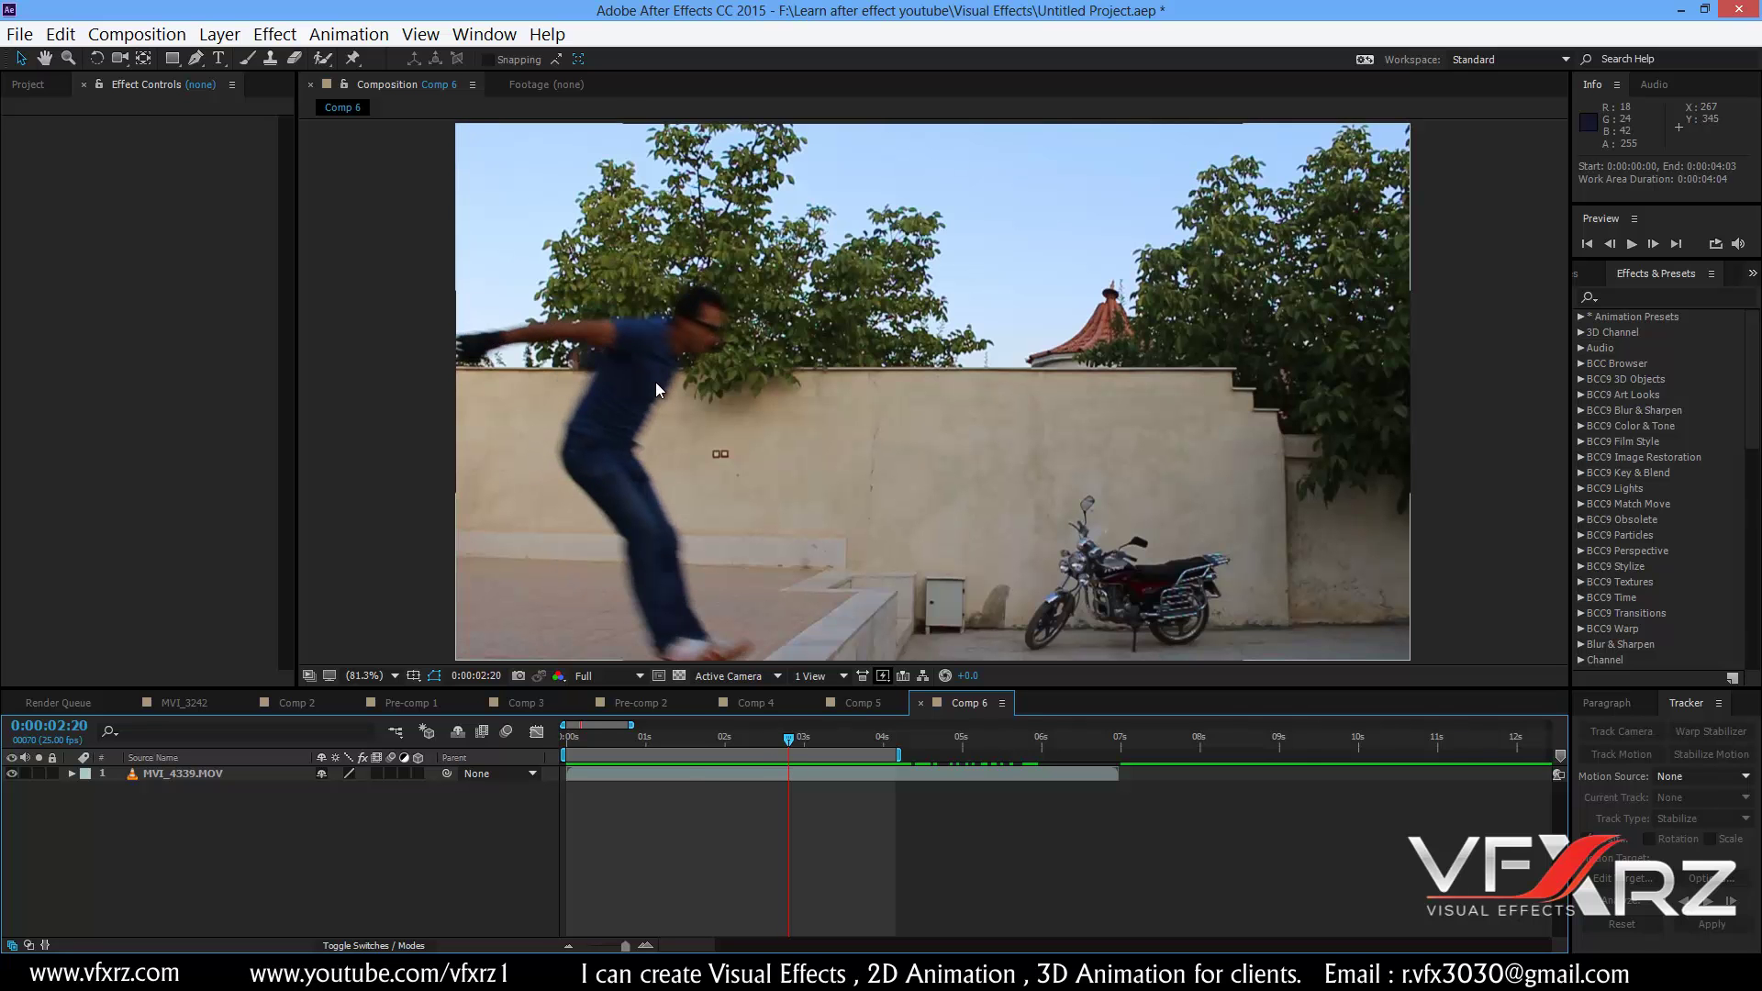
- With the Pen tool on MVI_4339.MOV, start Mask 1 at the man's foot and trace up his leg and back
click(214, 58)
click(196, 58)
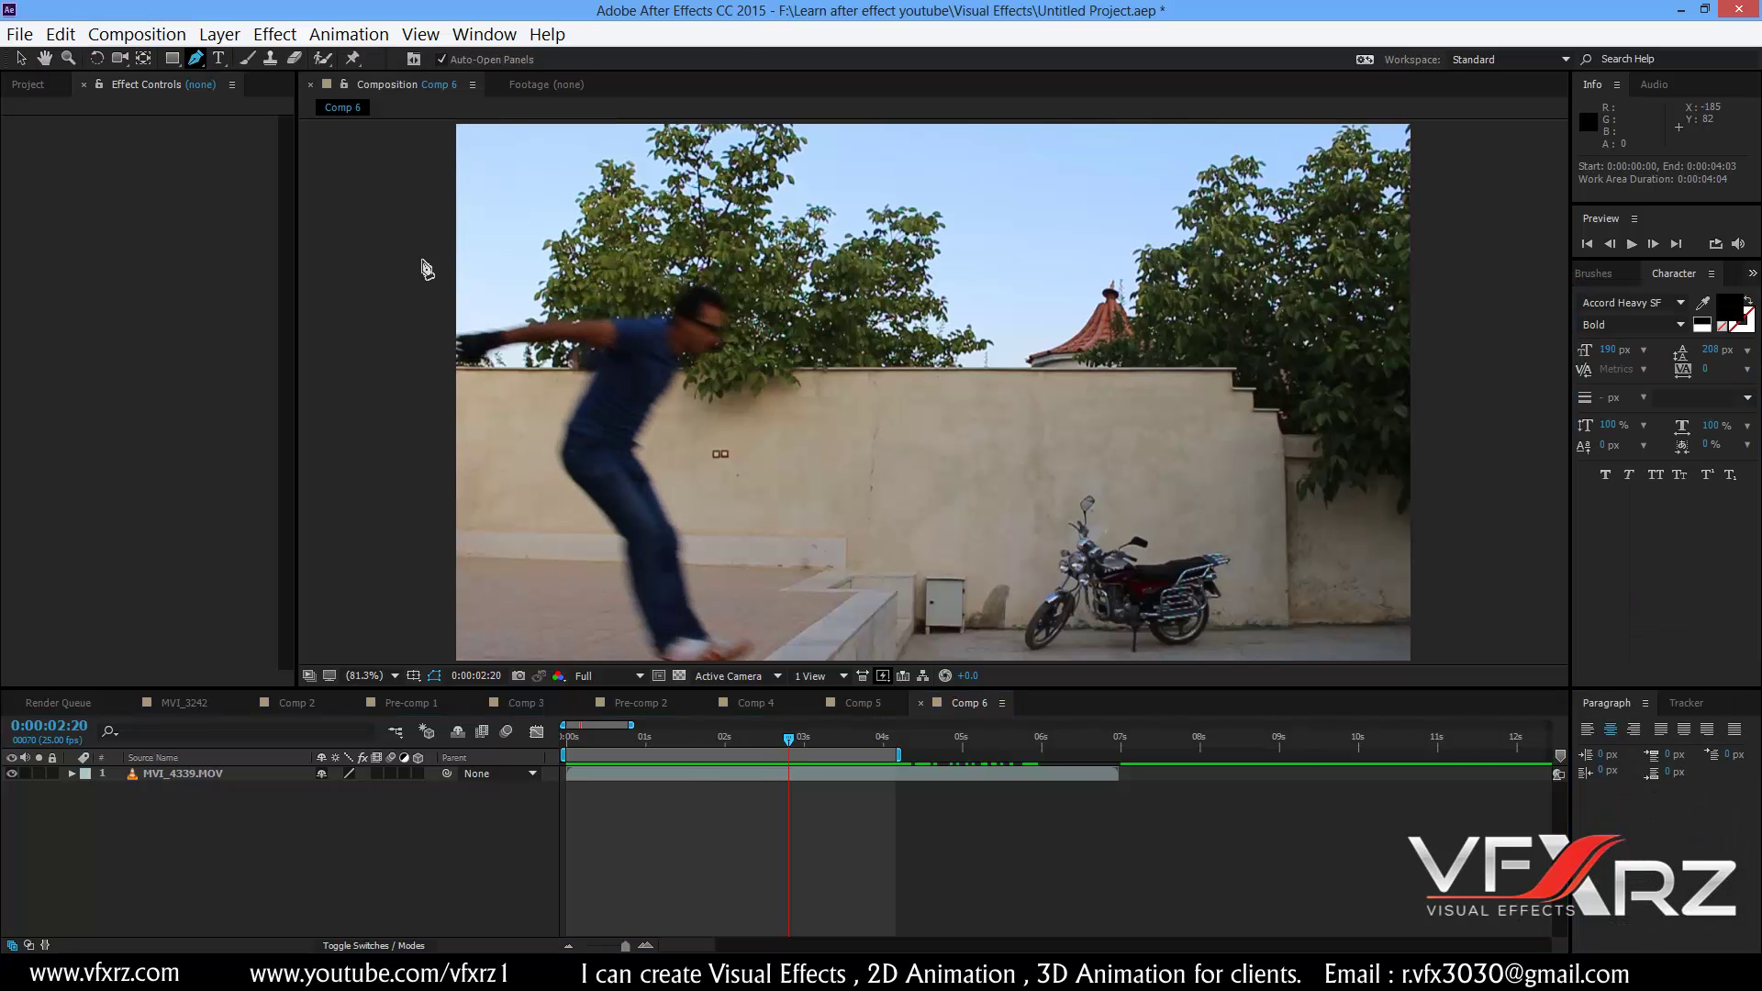
click(687, 769)
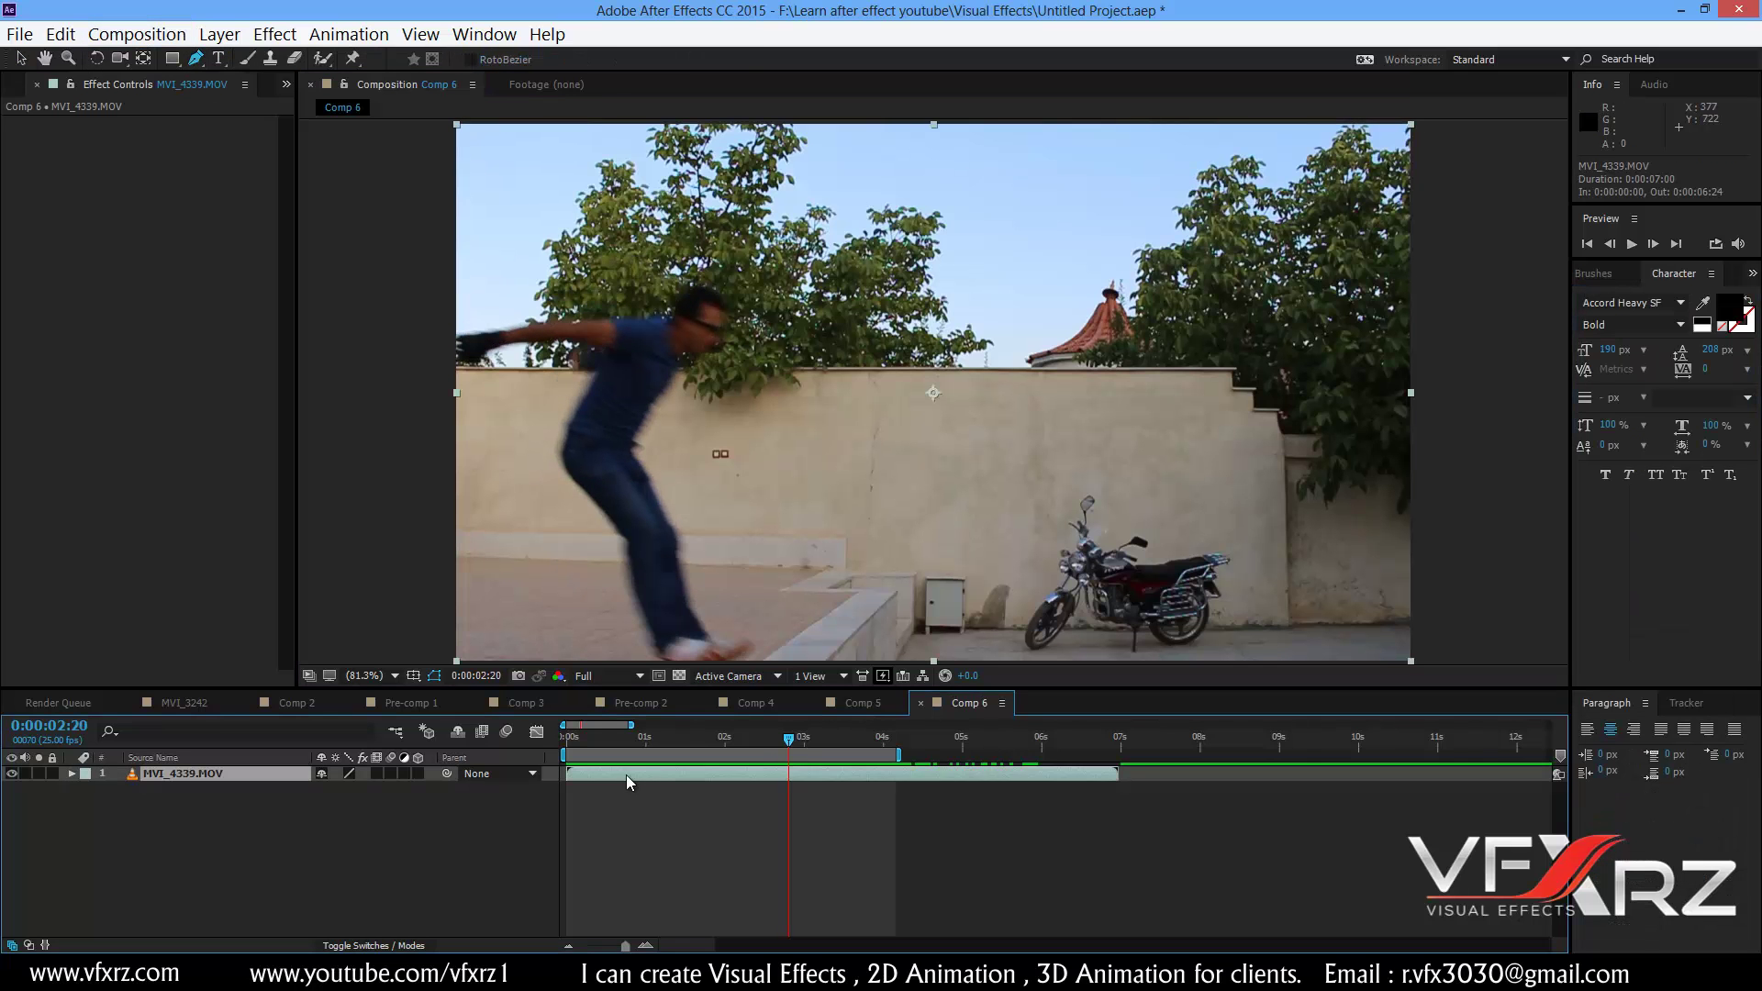
click(735, 641)
click(714, 636)
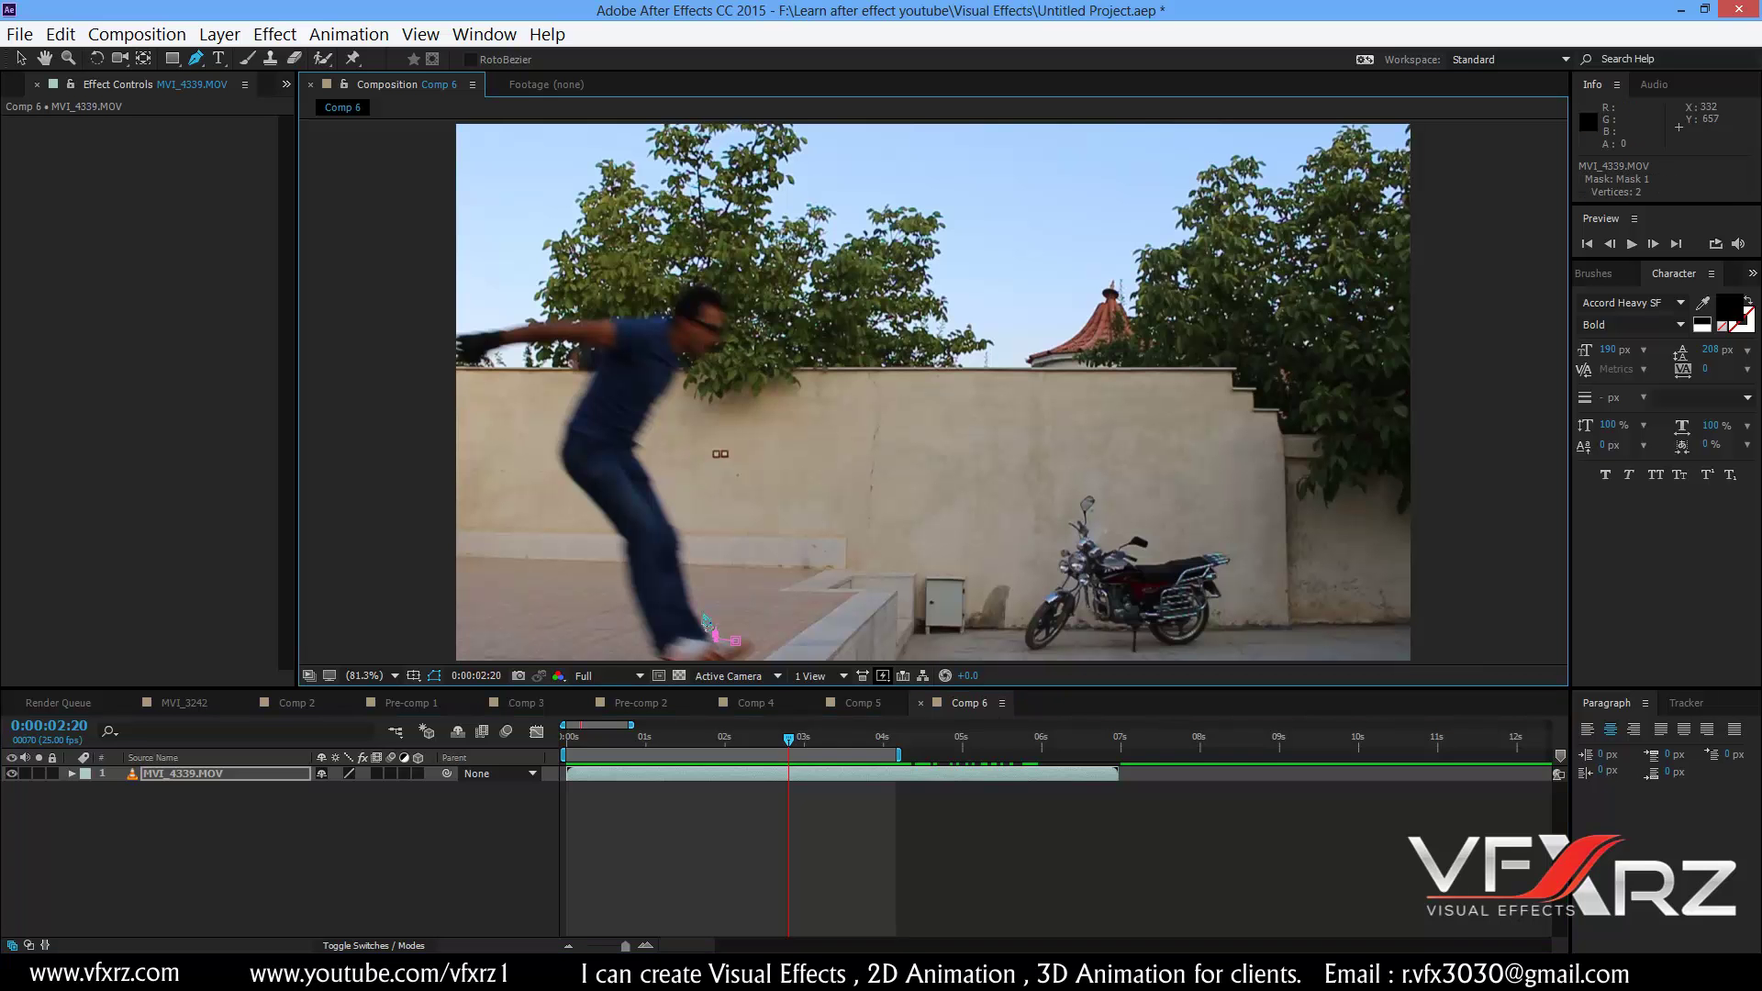
click(681, 547)
click(675, 515)
click(654, 475)
click(640, 446)
click(655, 410)
click(669, 395)
click(694, 356)
- Continue the mask around his head, along the shoulder and around the outstretched arm
click(727, 317)
click(714, 286)
click(685, 292)
click(670, 314)
click(648, 315)
click(624, 316)
click(516, 319)
click(462, 336)
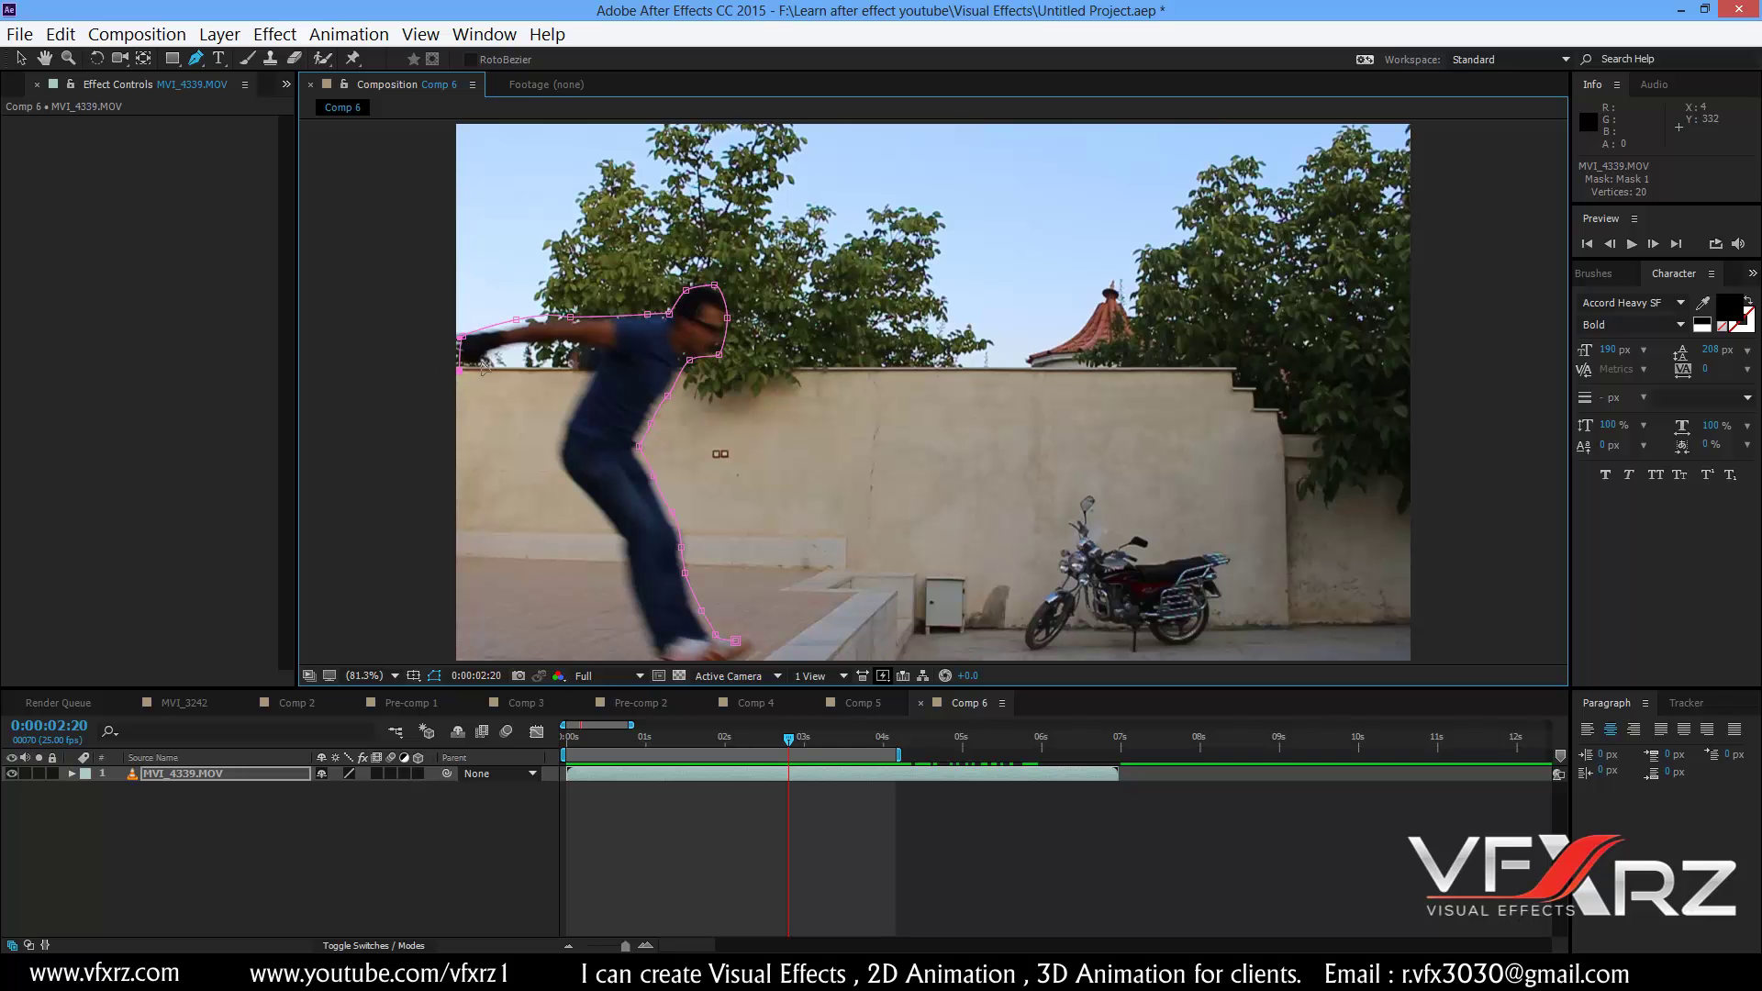
click(493, 354)
click(542, 347)
click(597, 348)
- Trace the mask past the armpit and down the back of his leg, closing it under the foot
click(588, 373)
click(580, 385)
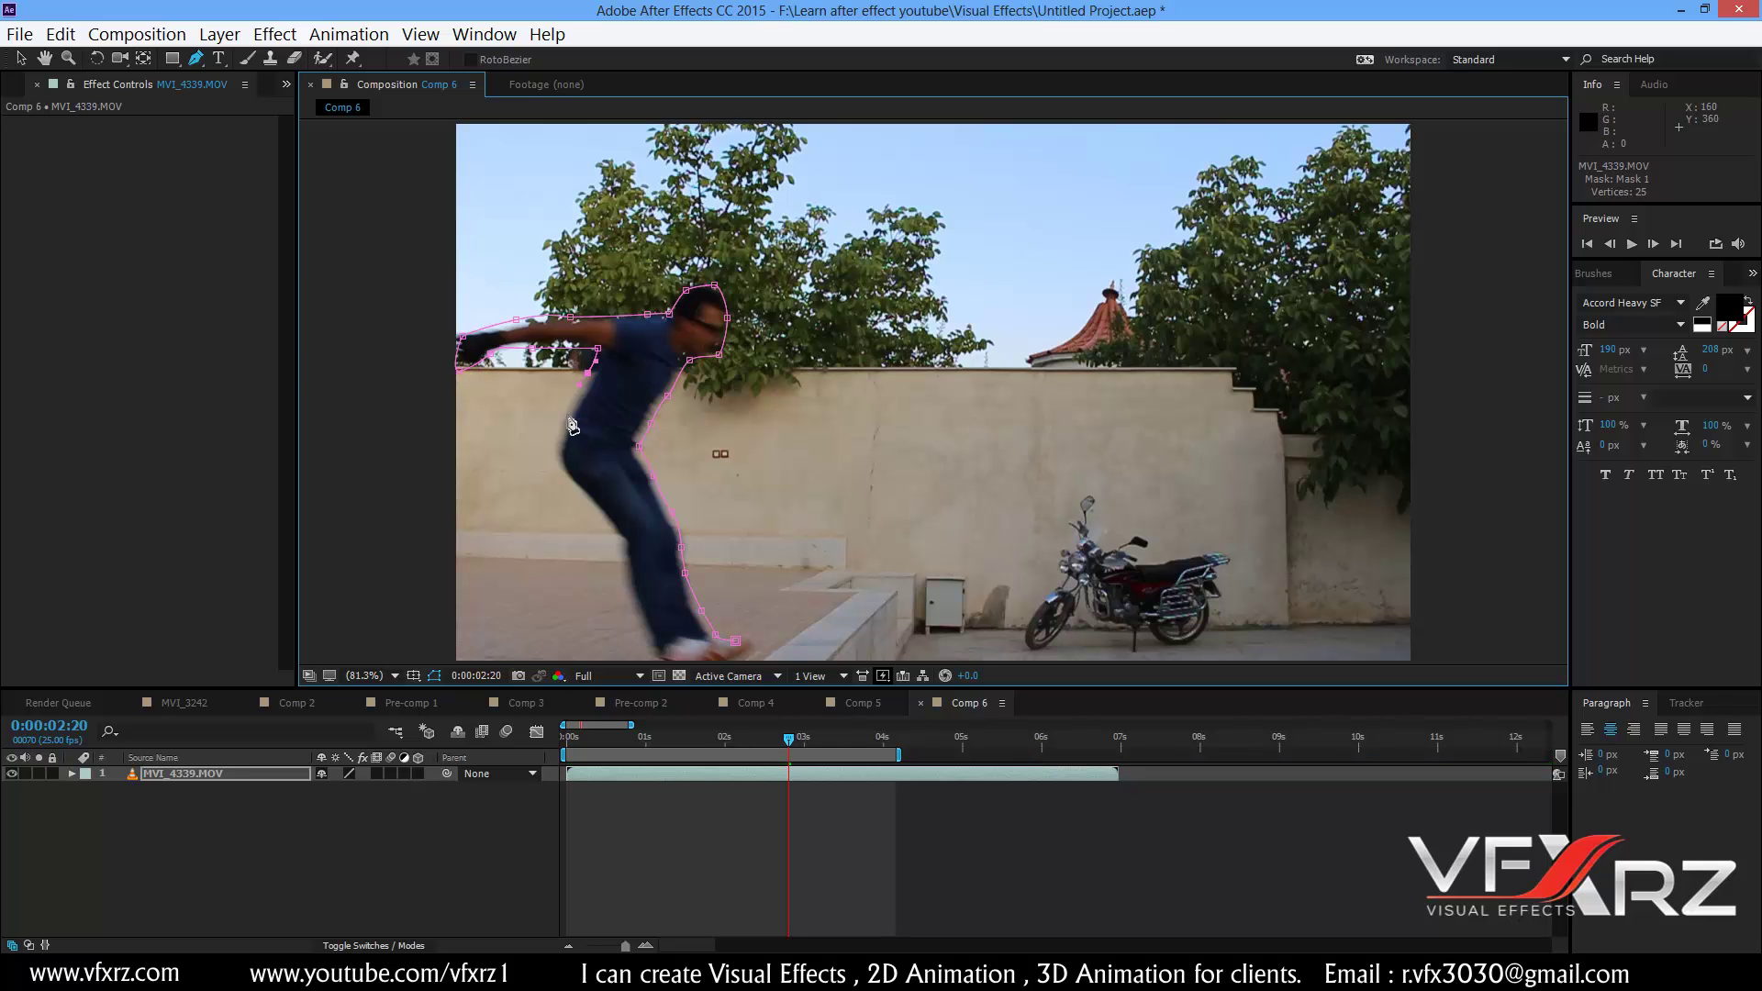
click(592, 511)
click(605, 534)
click(612, 564)
click(621, 592)
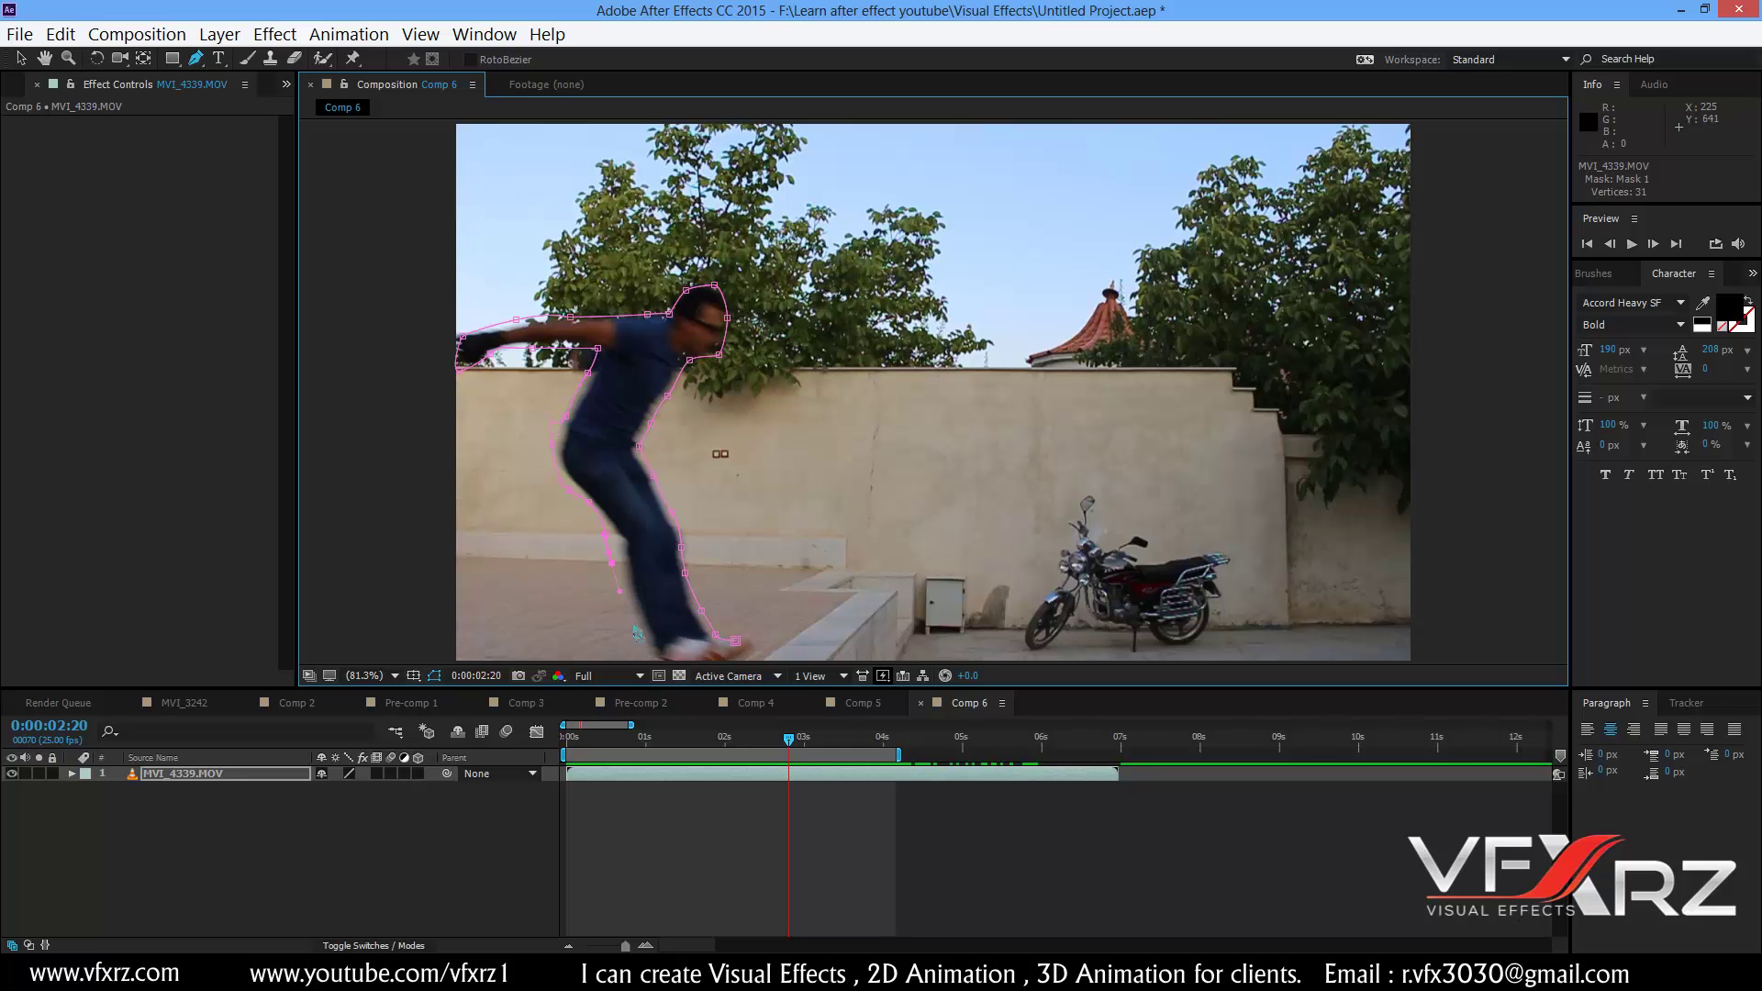
click(740, 659)
click(754, 648)
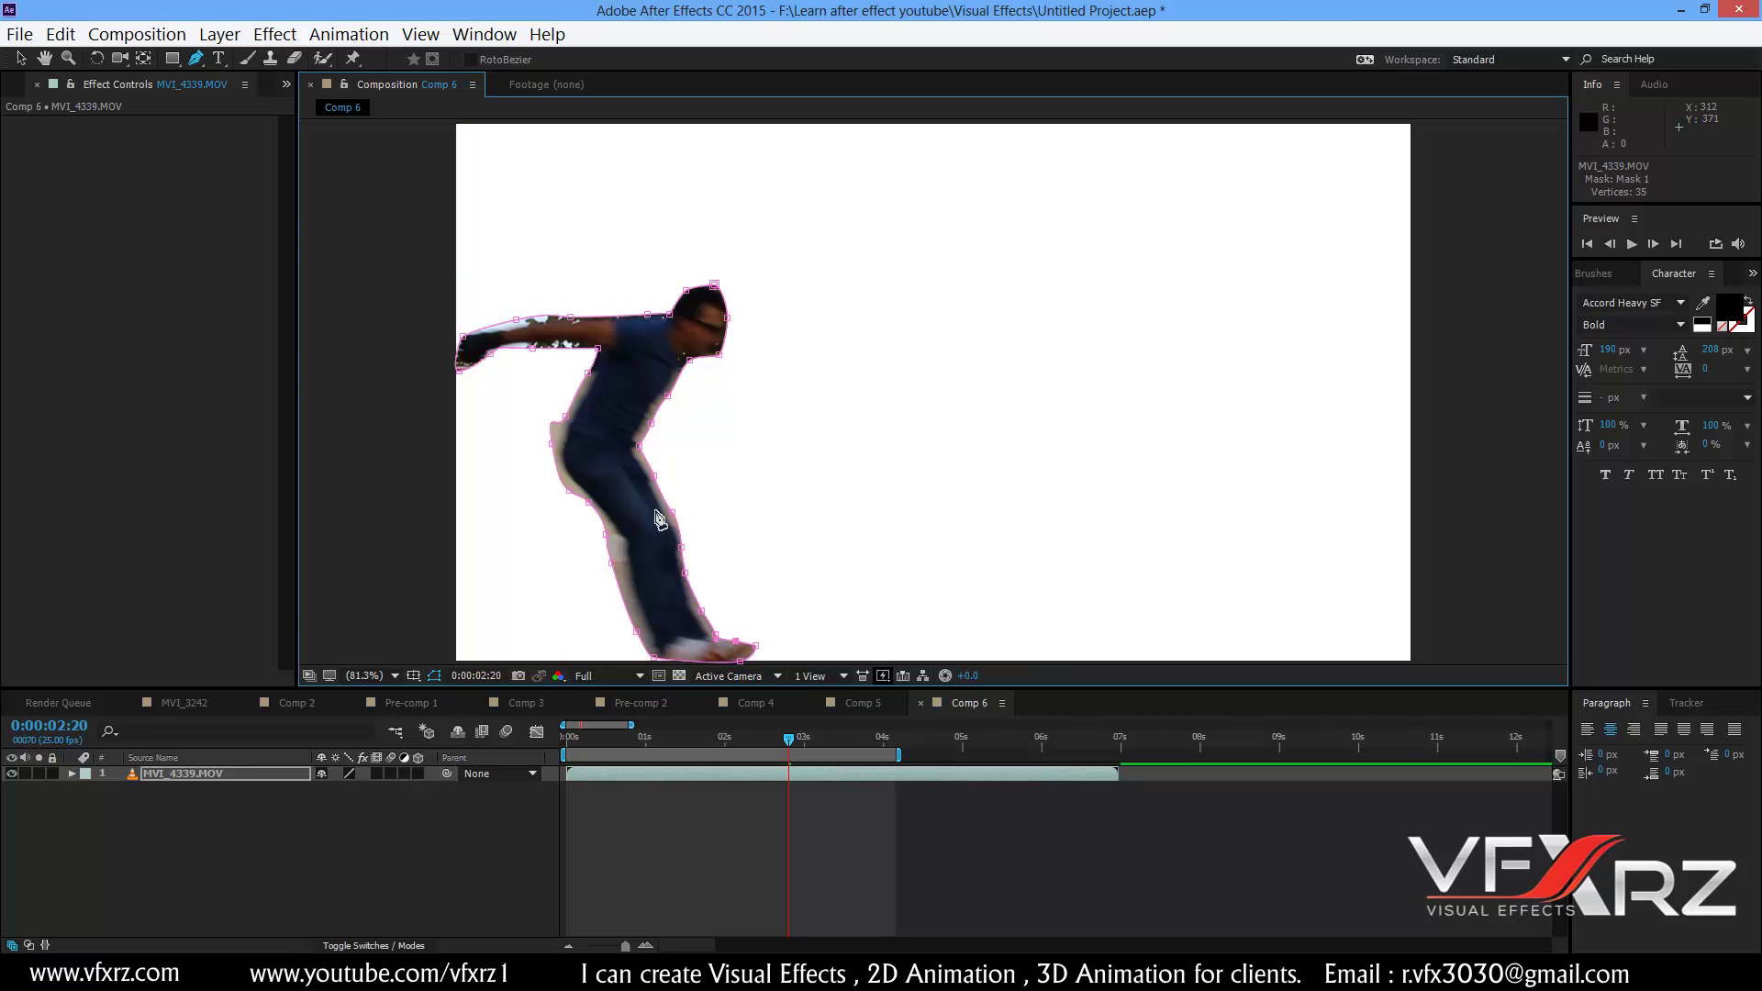
- Duplicate the masked MVI_4339.MOV layer and delete the mask from the lower copy, layer 2
click(189, 774)
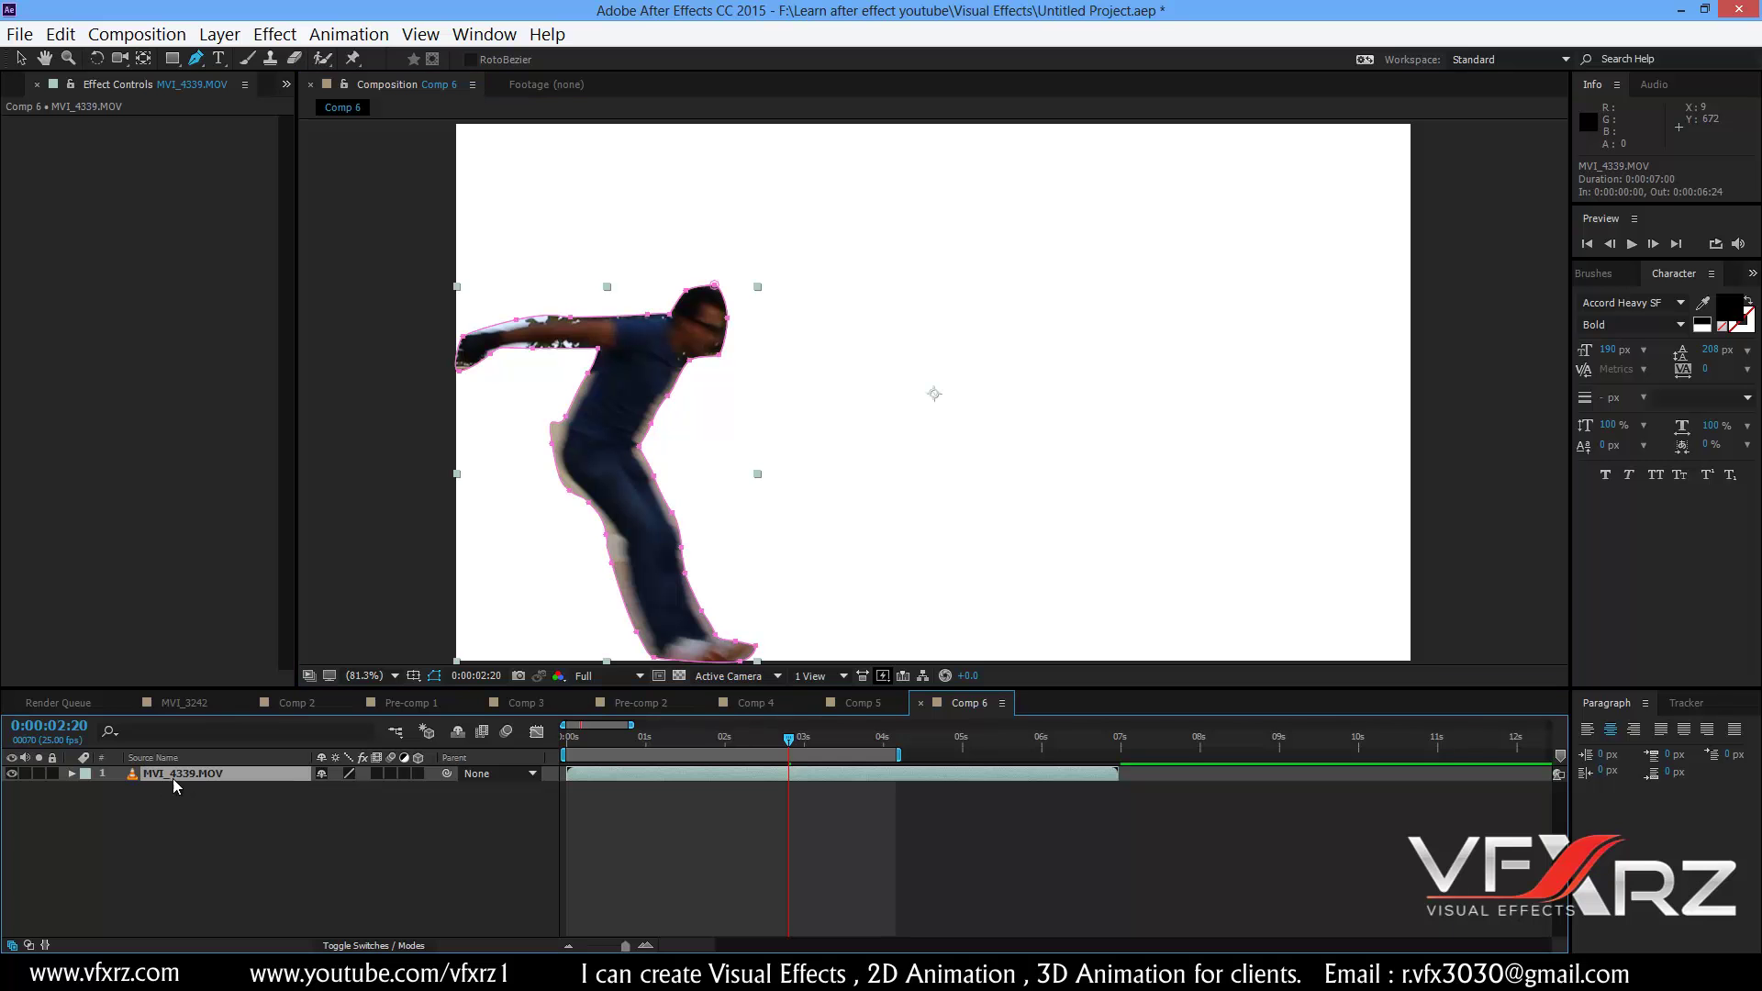
click(59, 35)
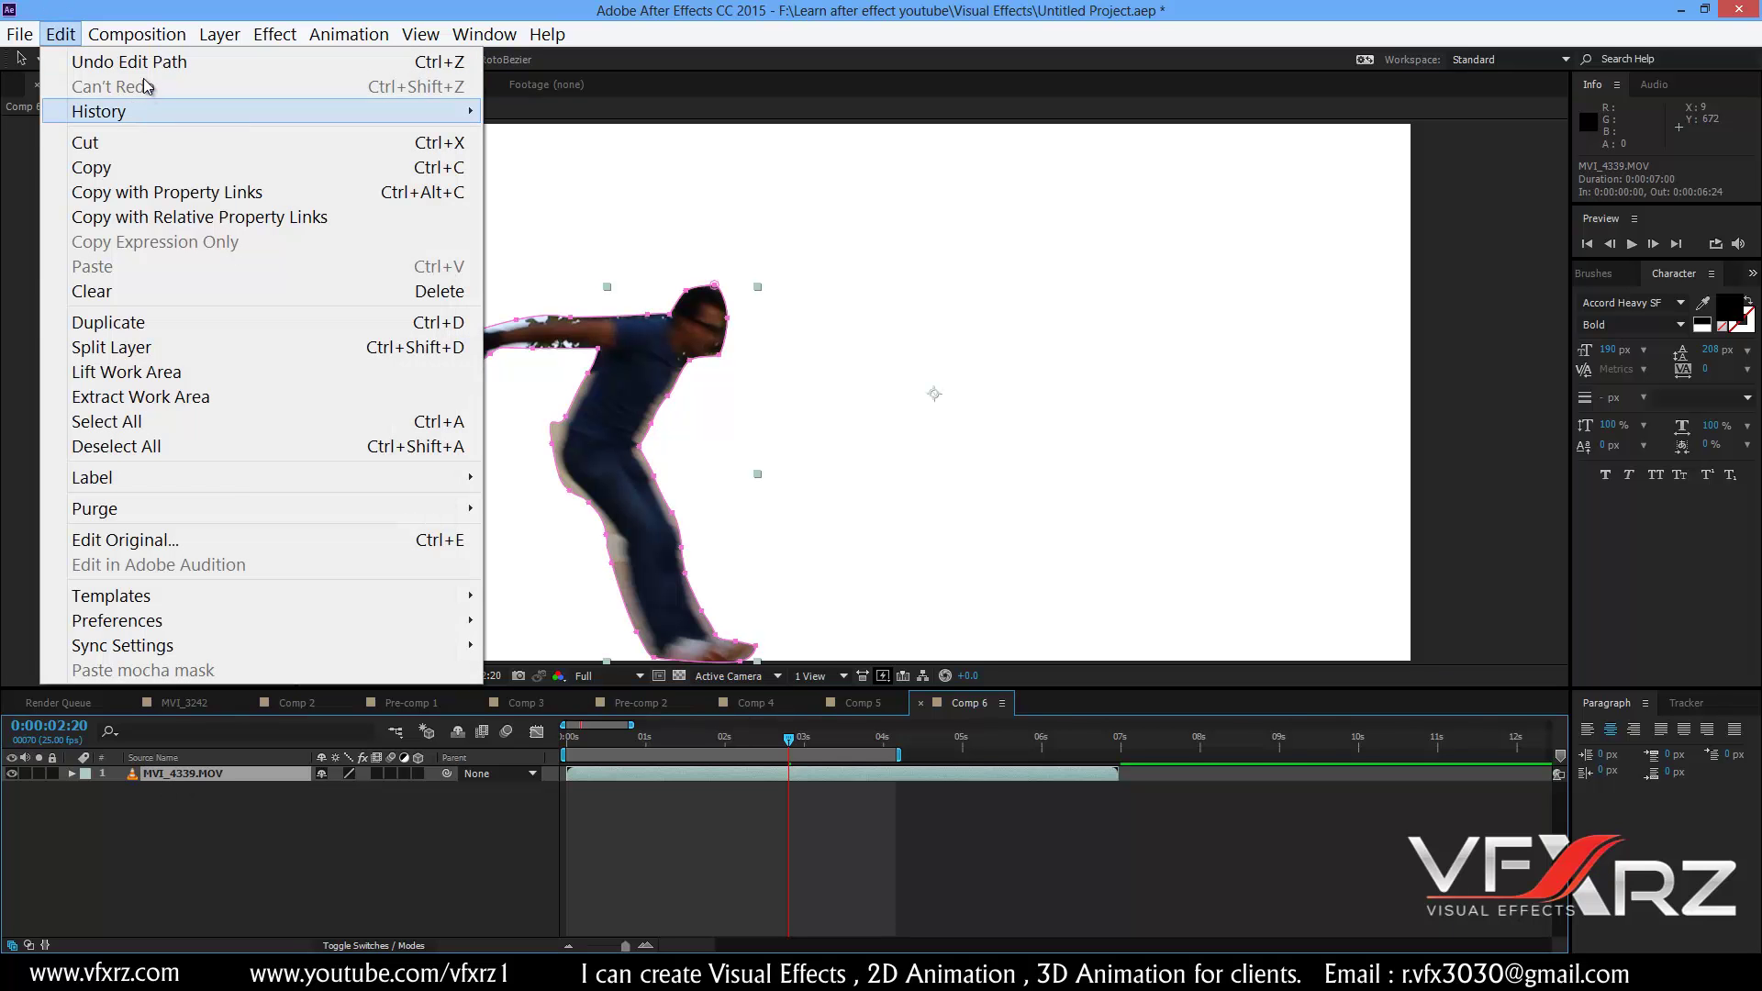
click(173, 317)
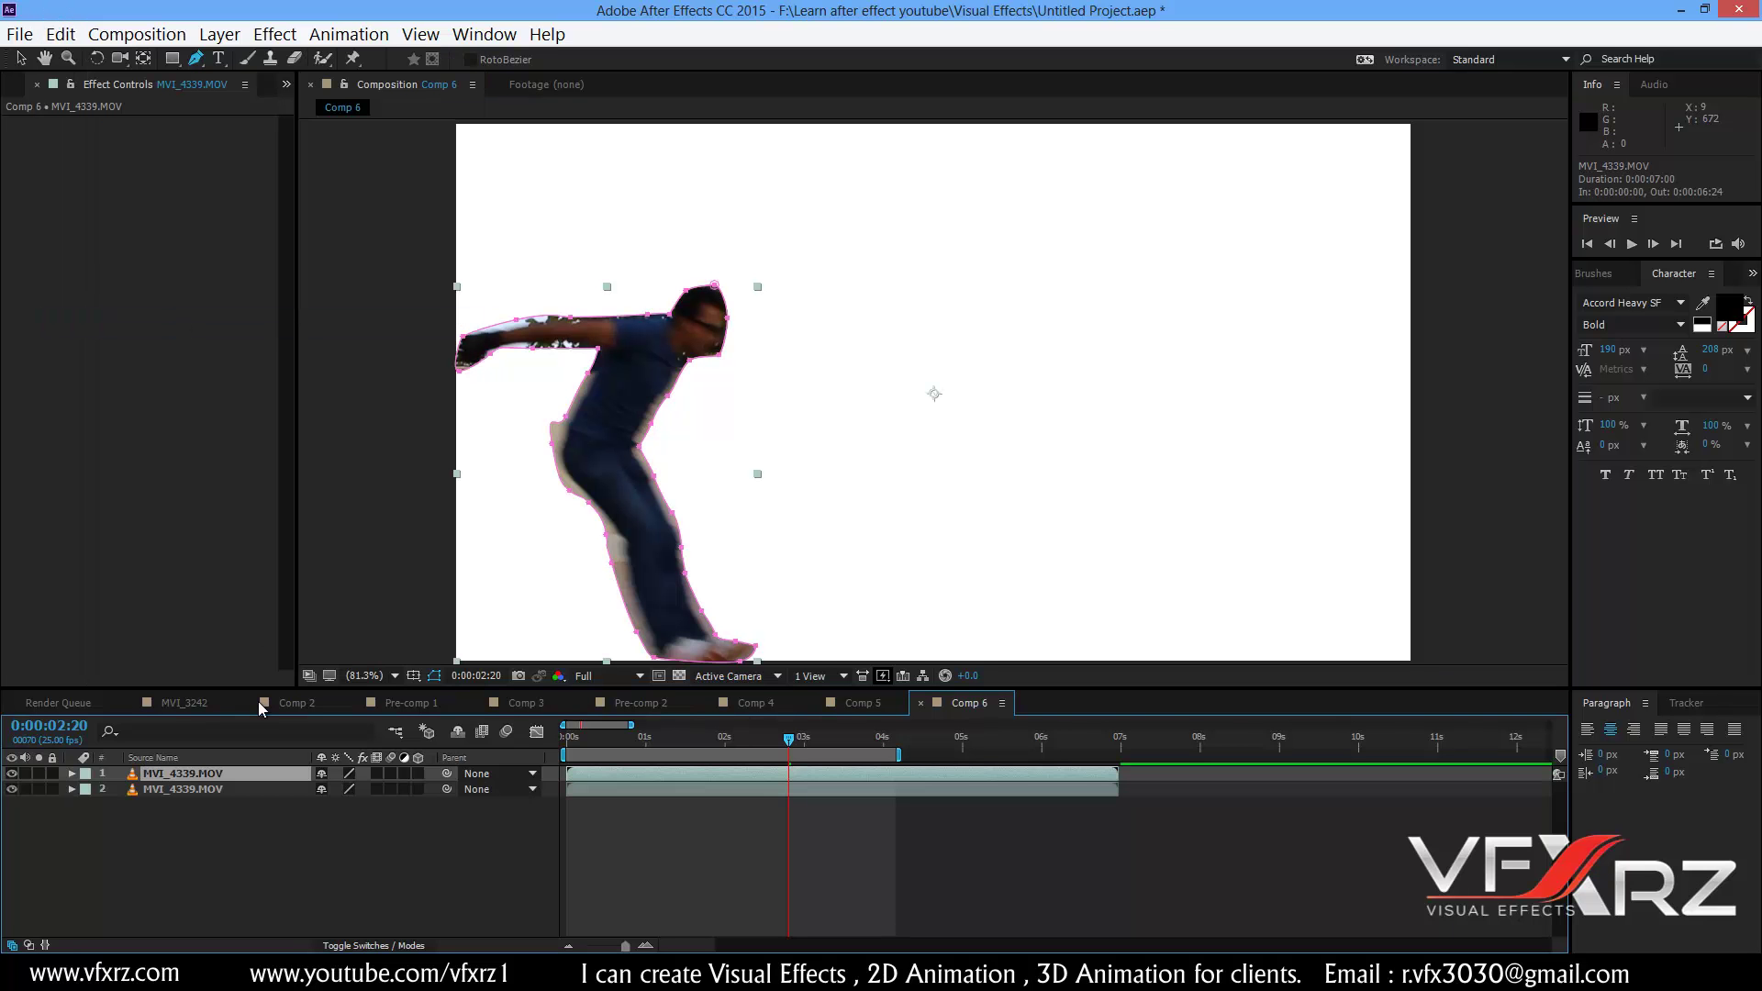
click(206, 795)
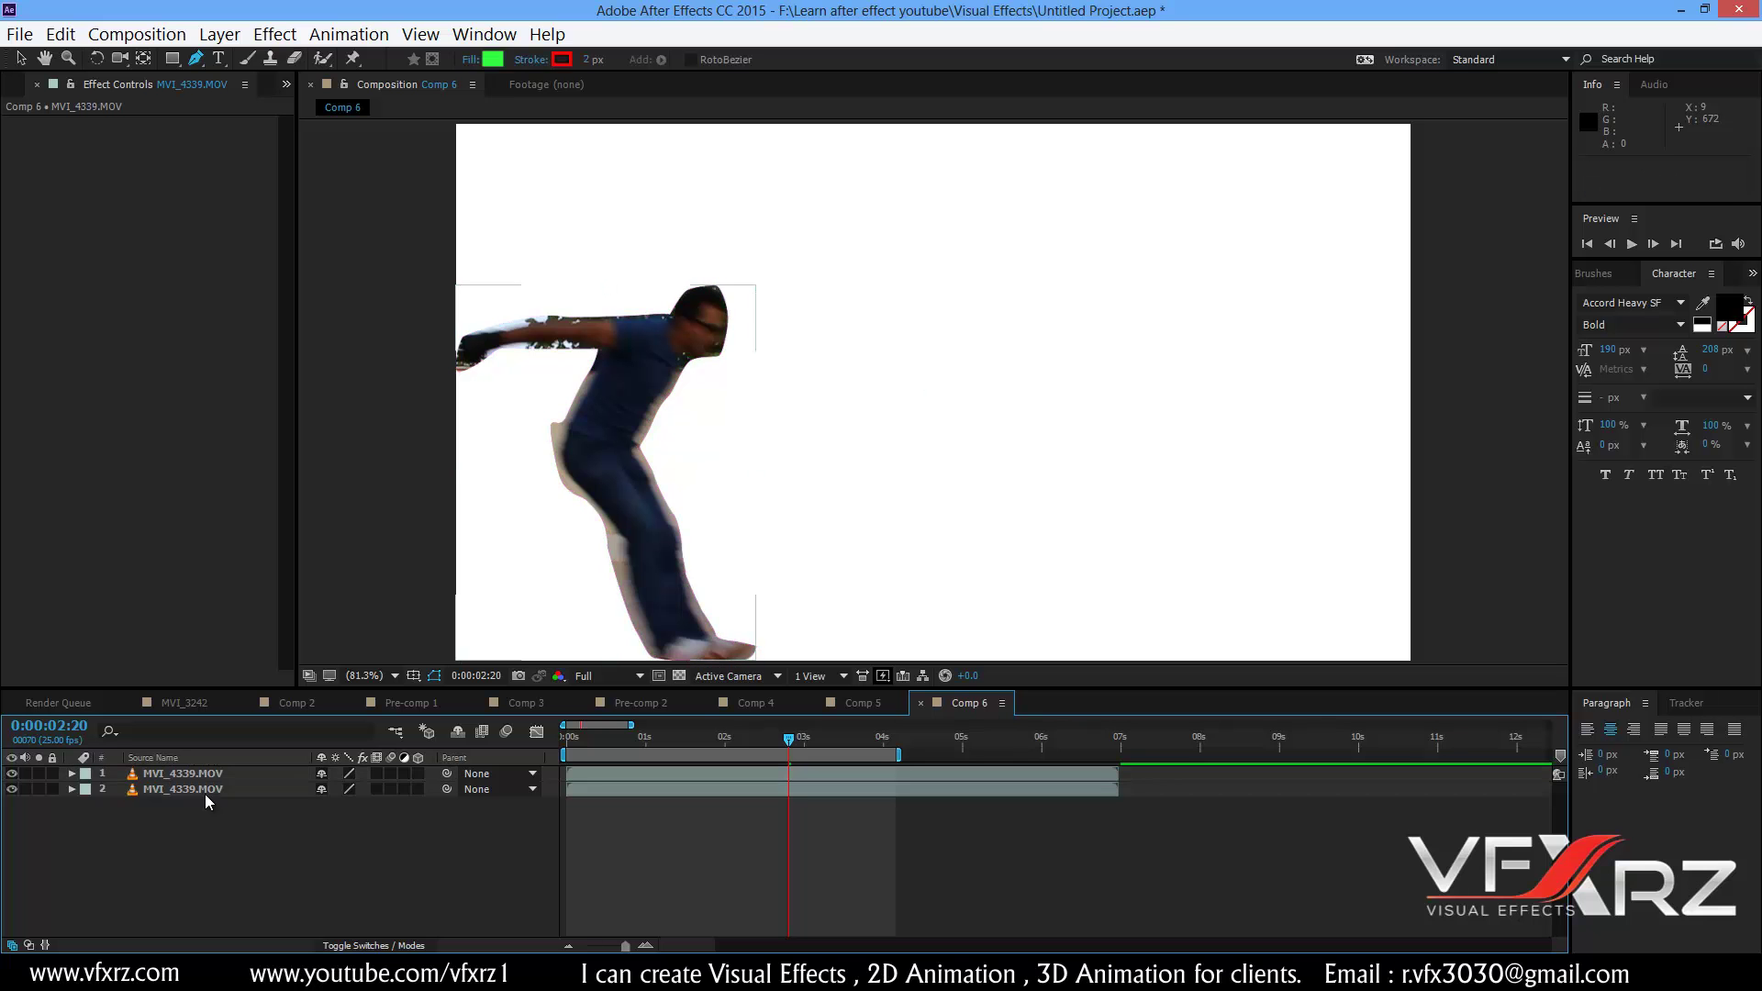
click(72, 789)
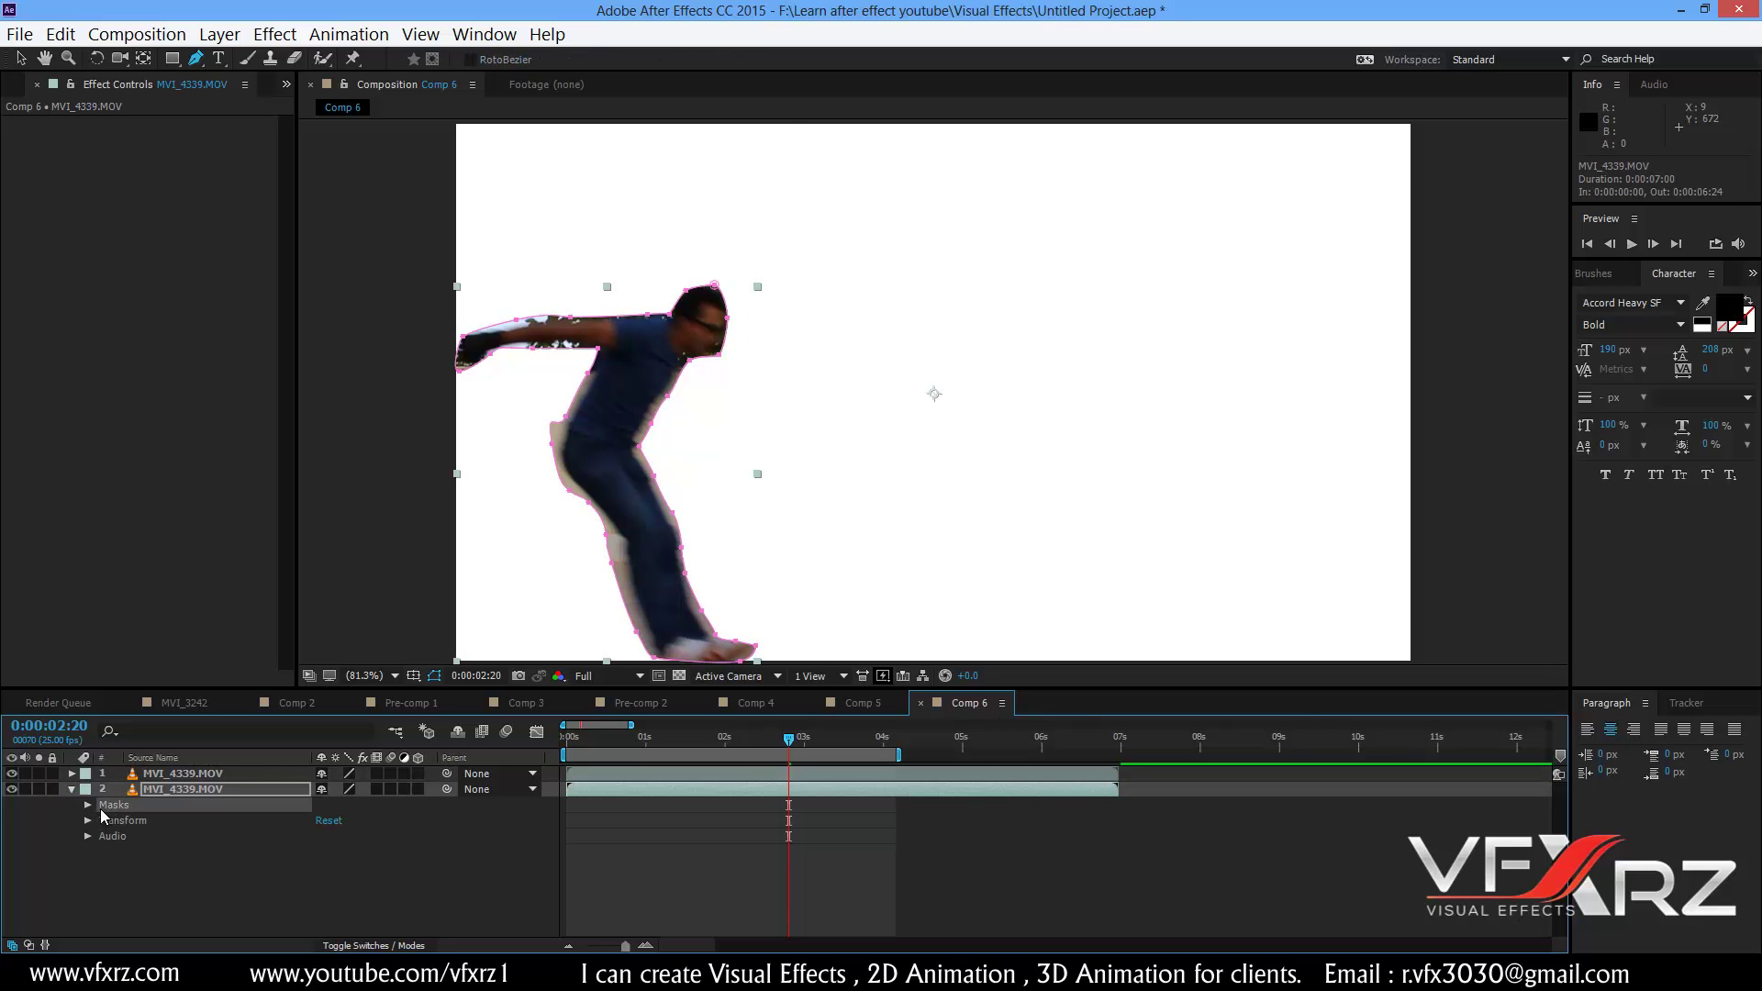
key(Delete)
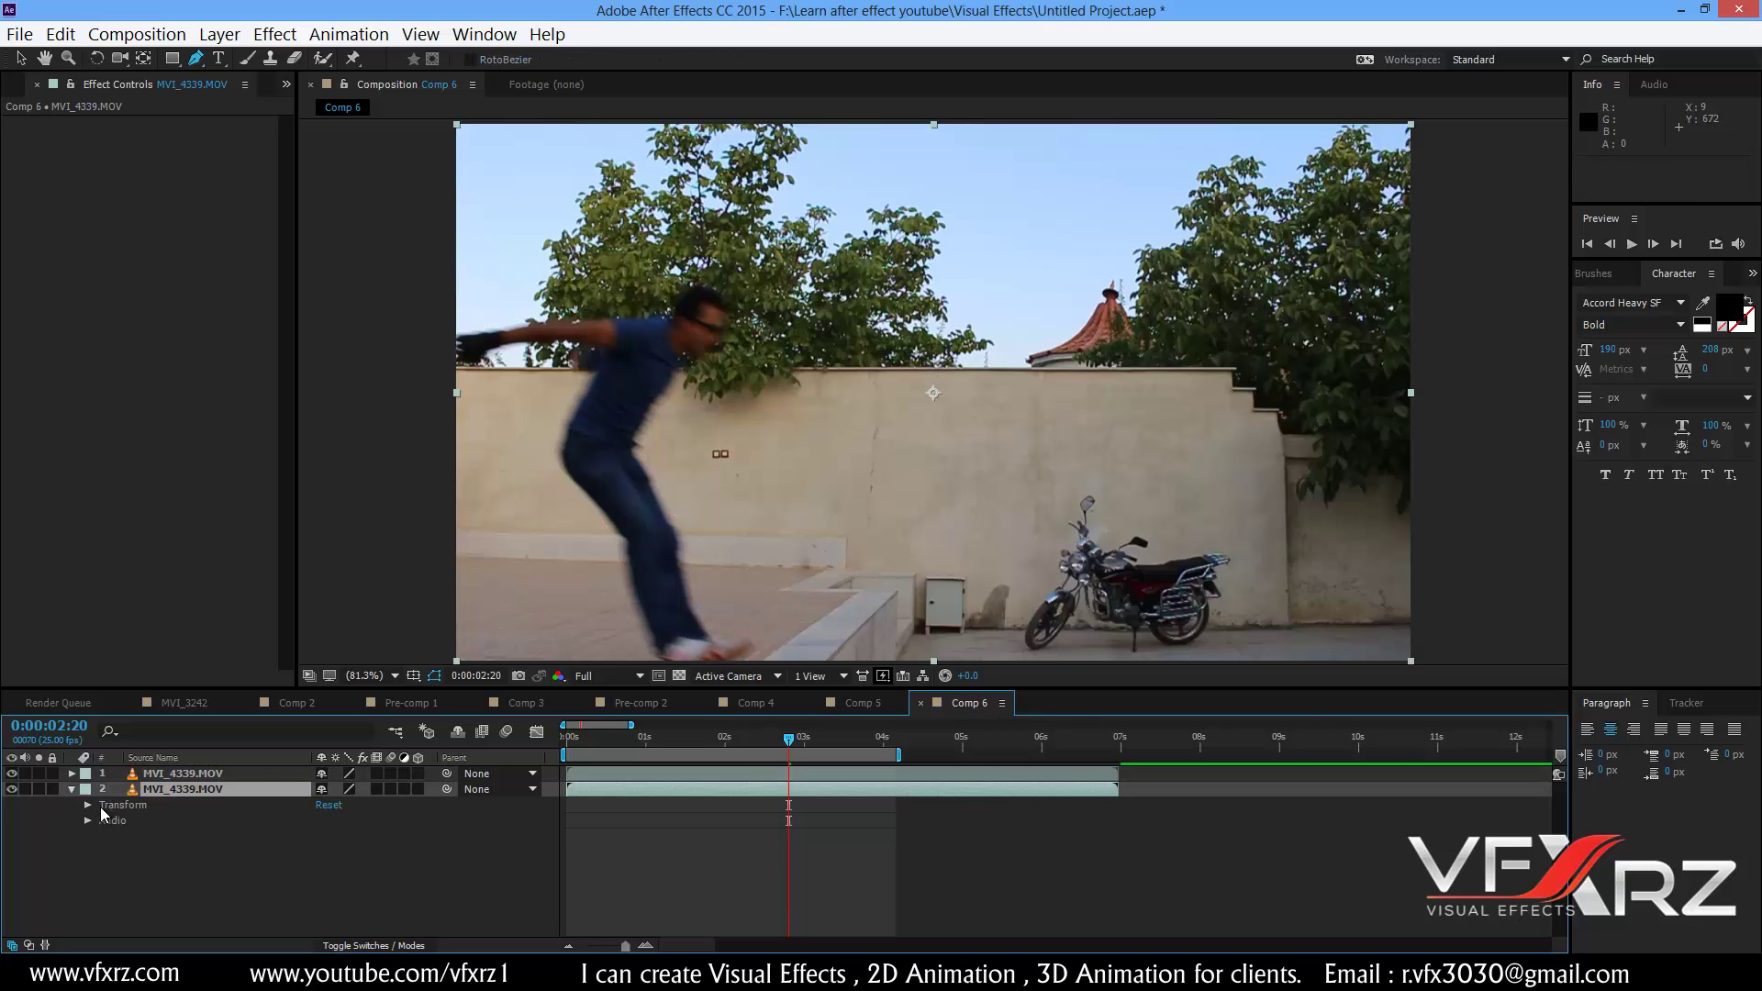
click(167, 776)
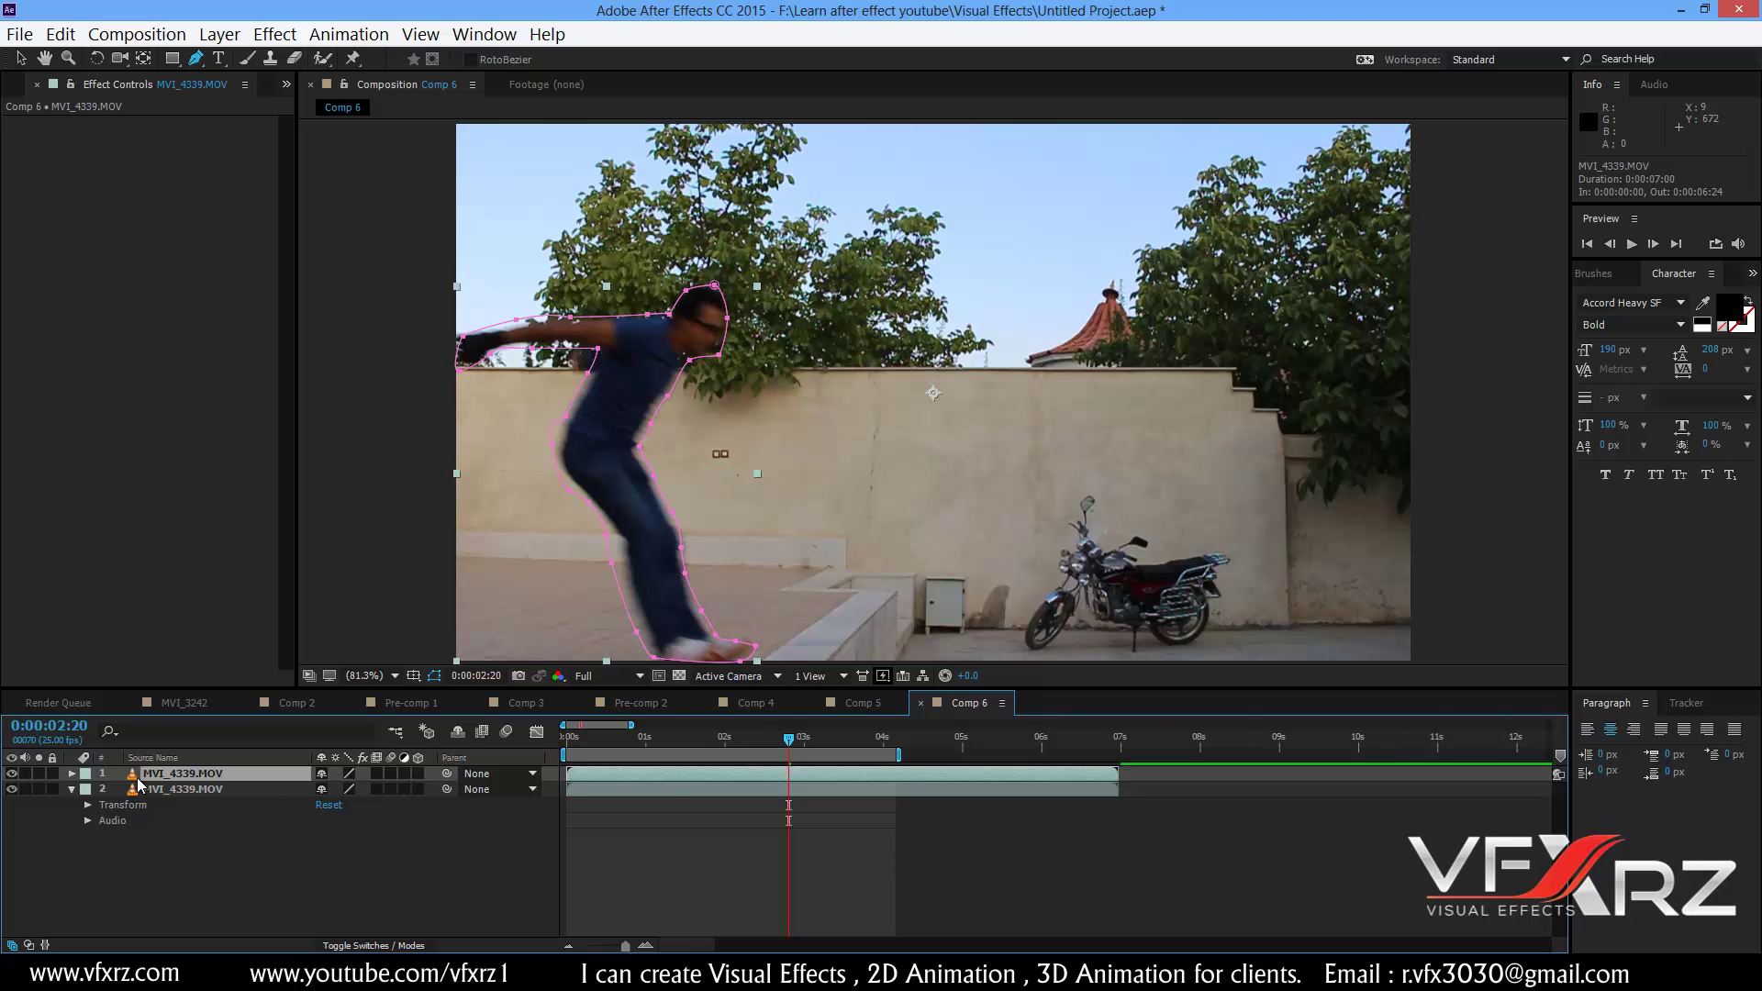
- Apply Time > Freeze Frame to the masked layer 1 at 0:00:02:20
right_click(168, 776)
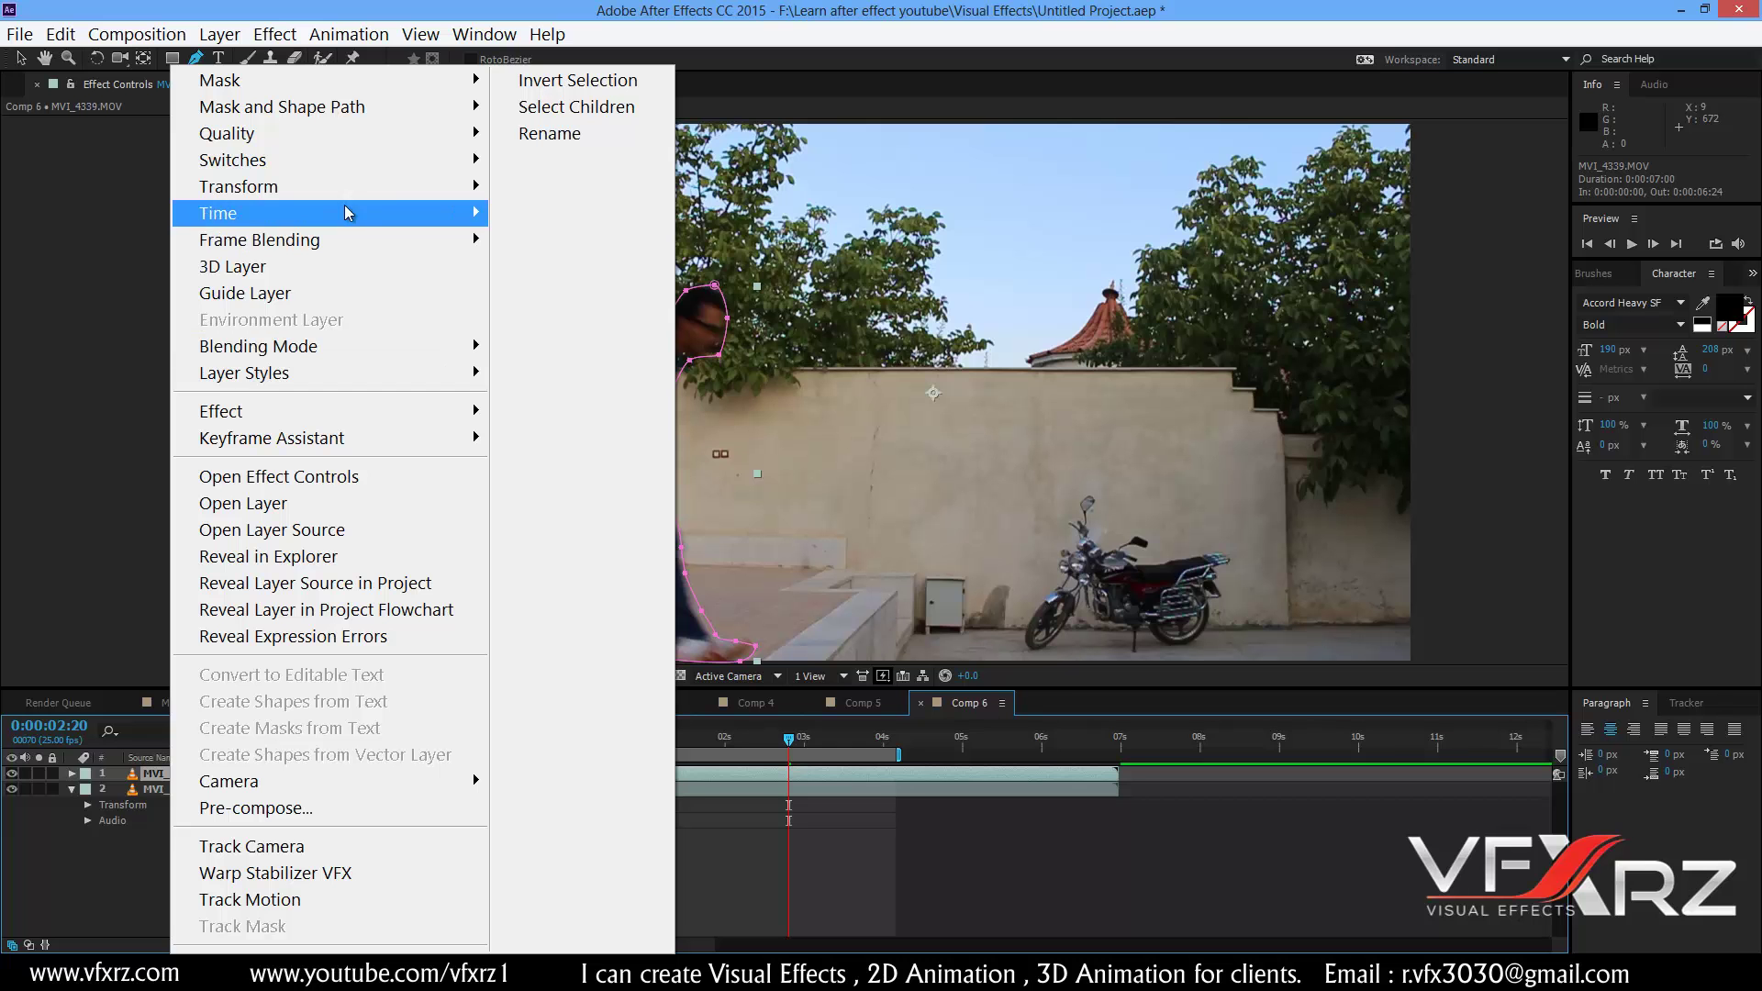
mouse_move(275, 213)
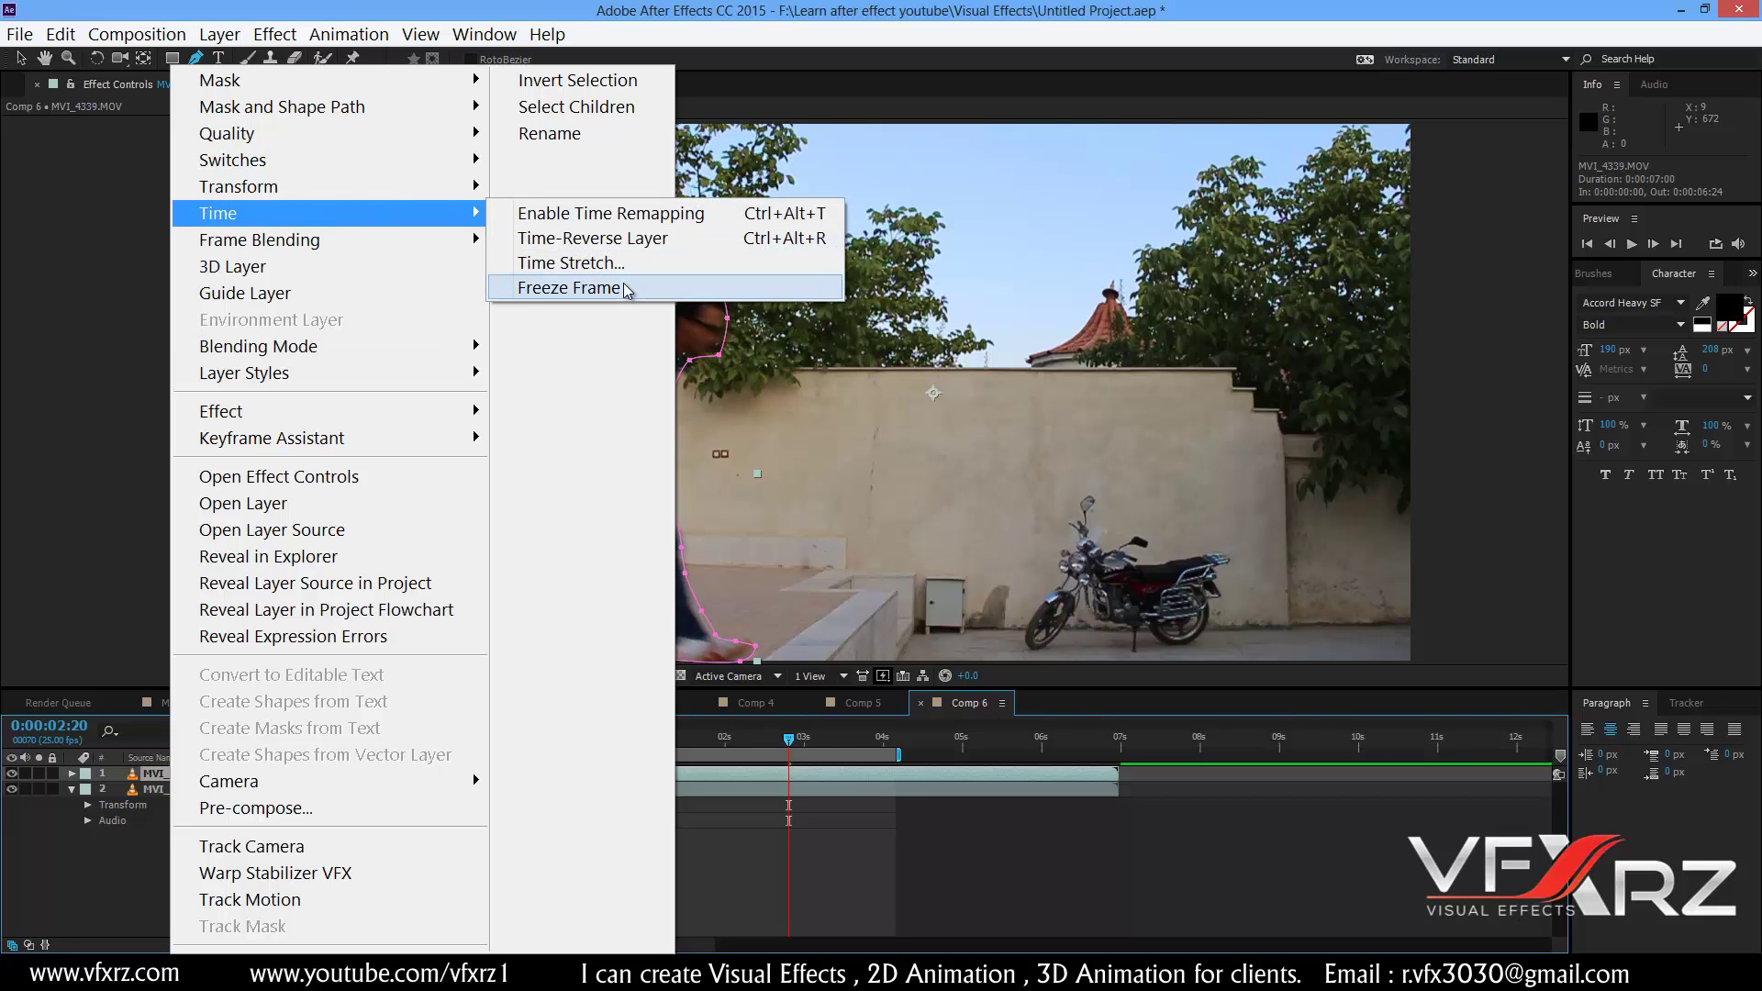
click(606, 288)
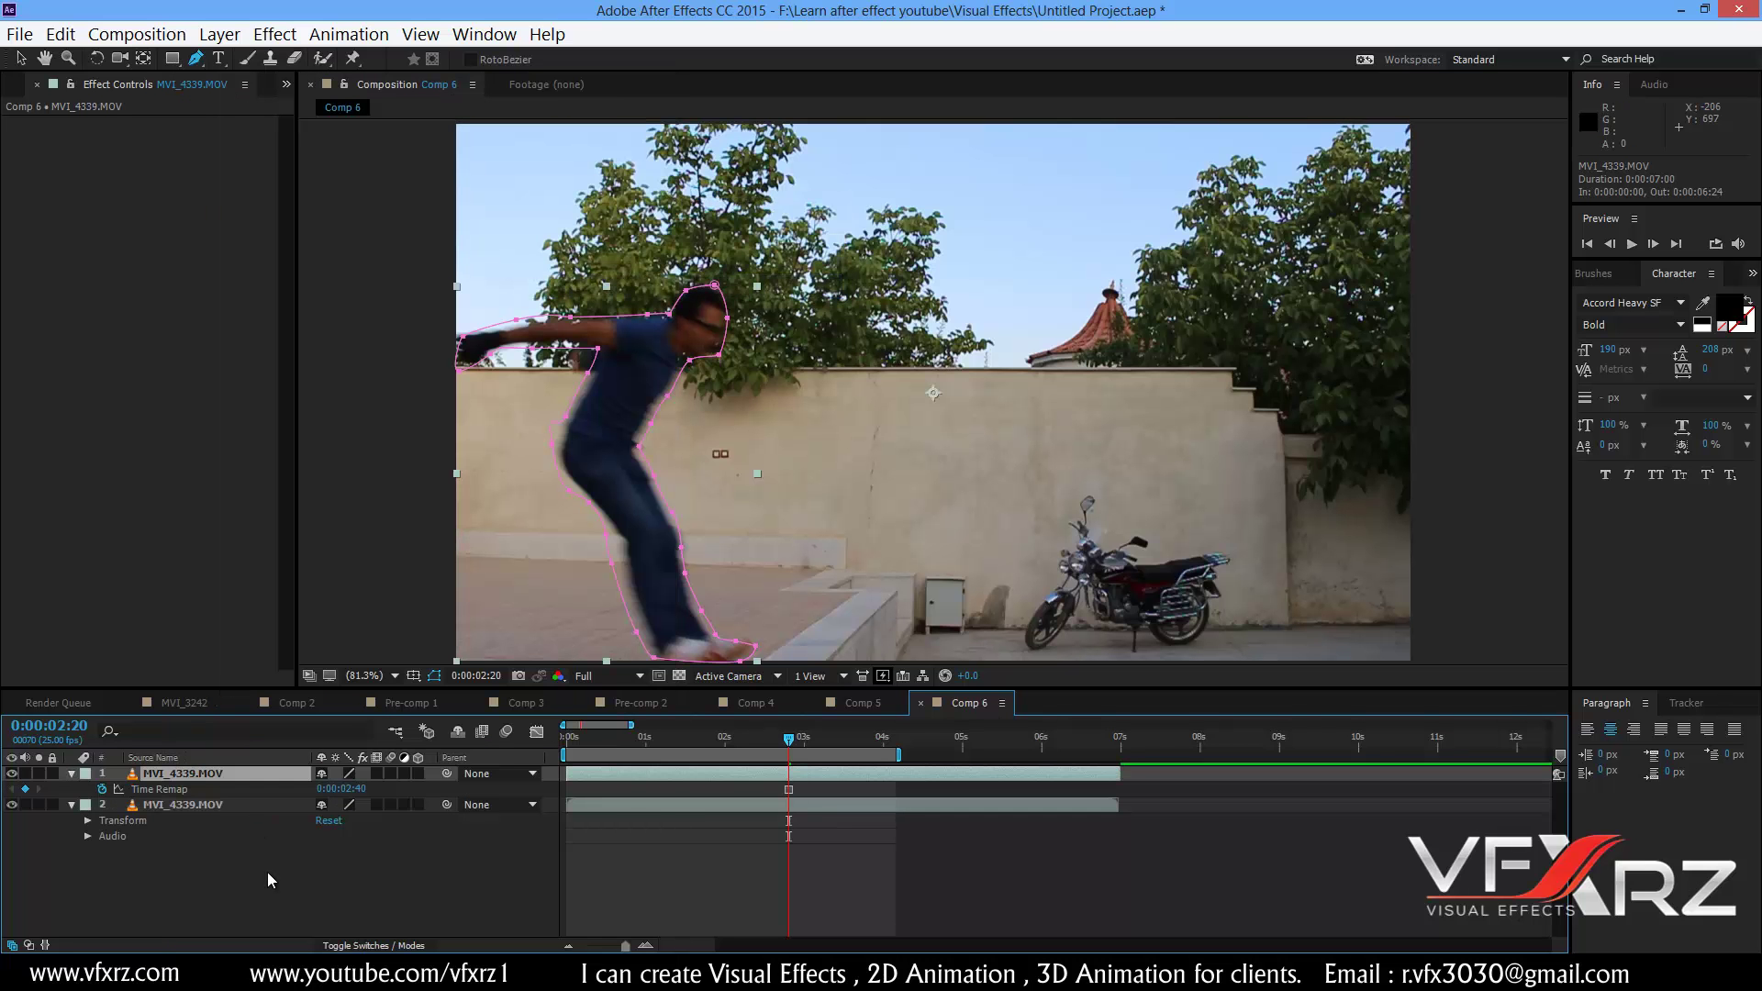
- Drag the frozen layer's in-point to 0:00:02:20 and scrub forward to check both figures
click(228, 805)
mouse_move(793, 735)
mouse_down()
mouse_move(851, 735)
mouse_move(731, 730)
mouse_move(794, 736)
mouse_up()
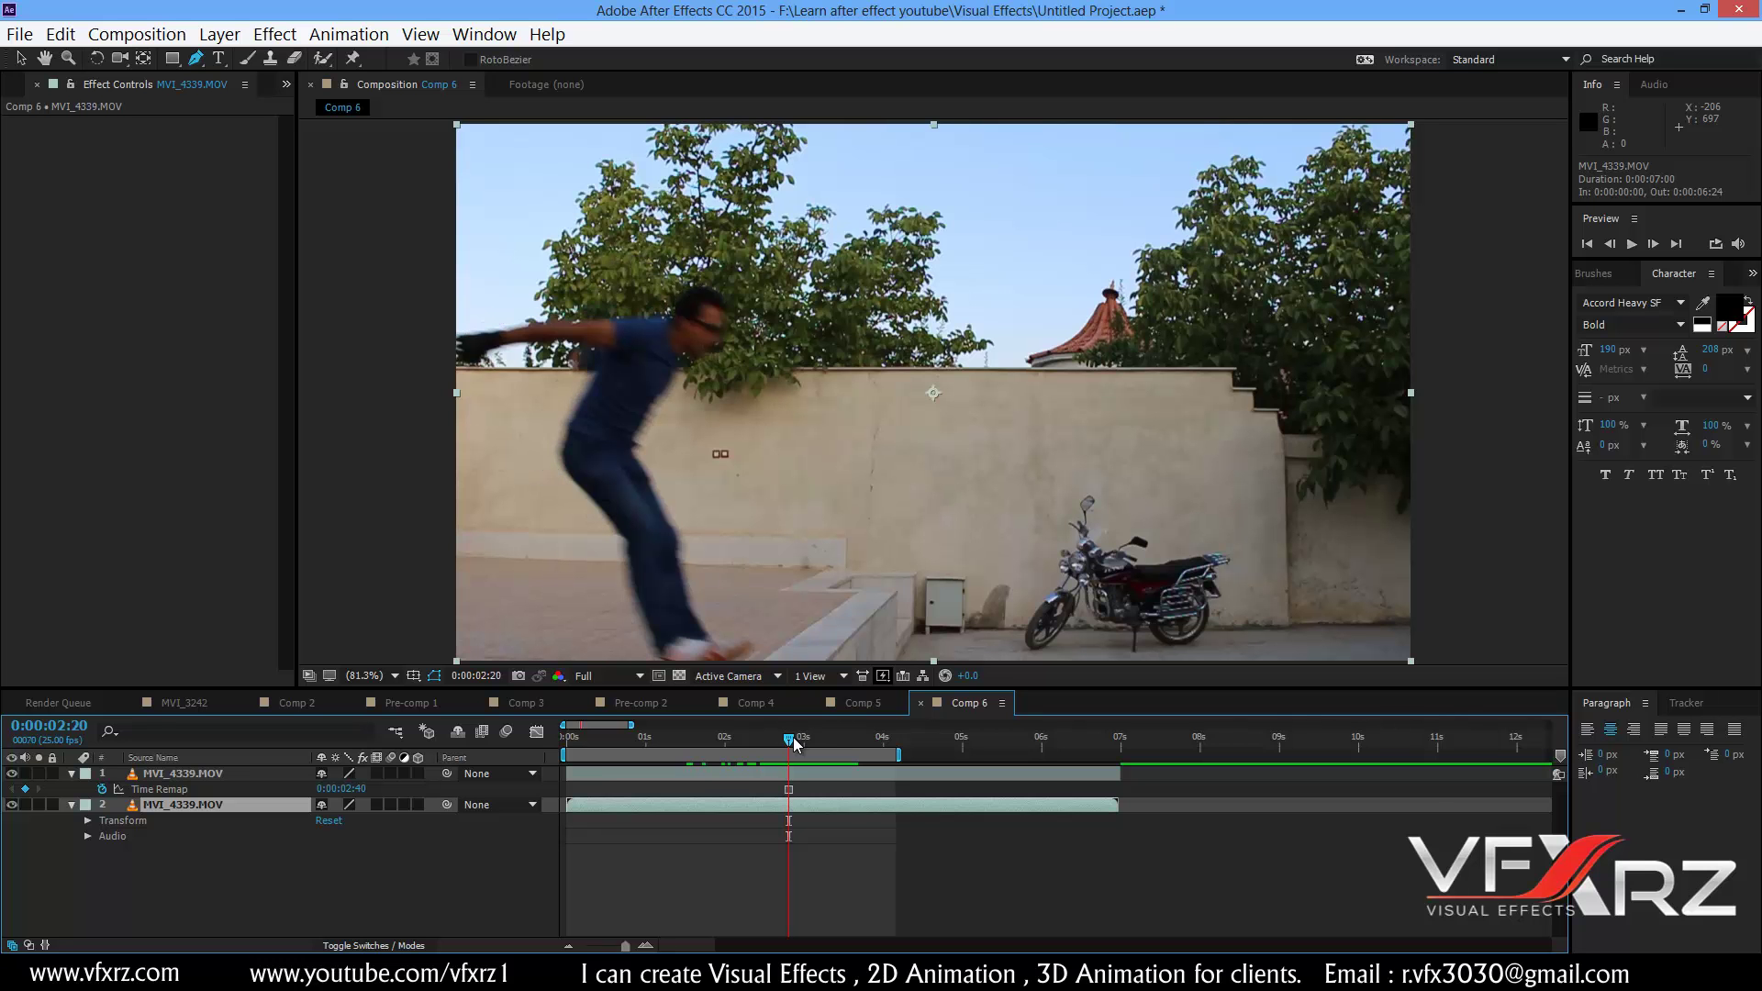
drag(573, 778, 767, 773)
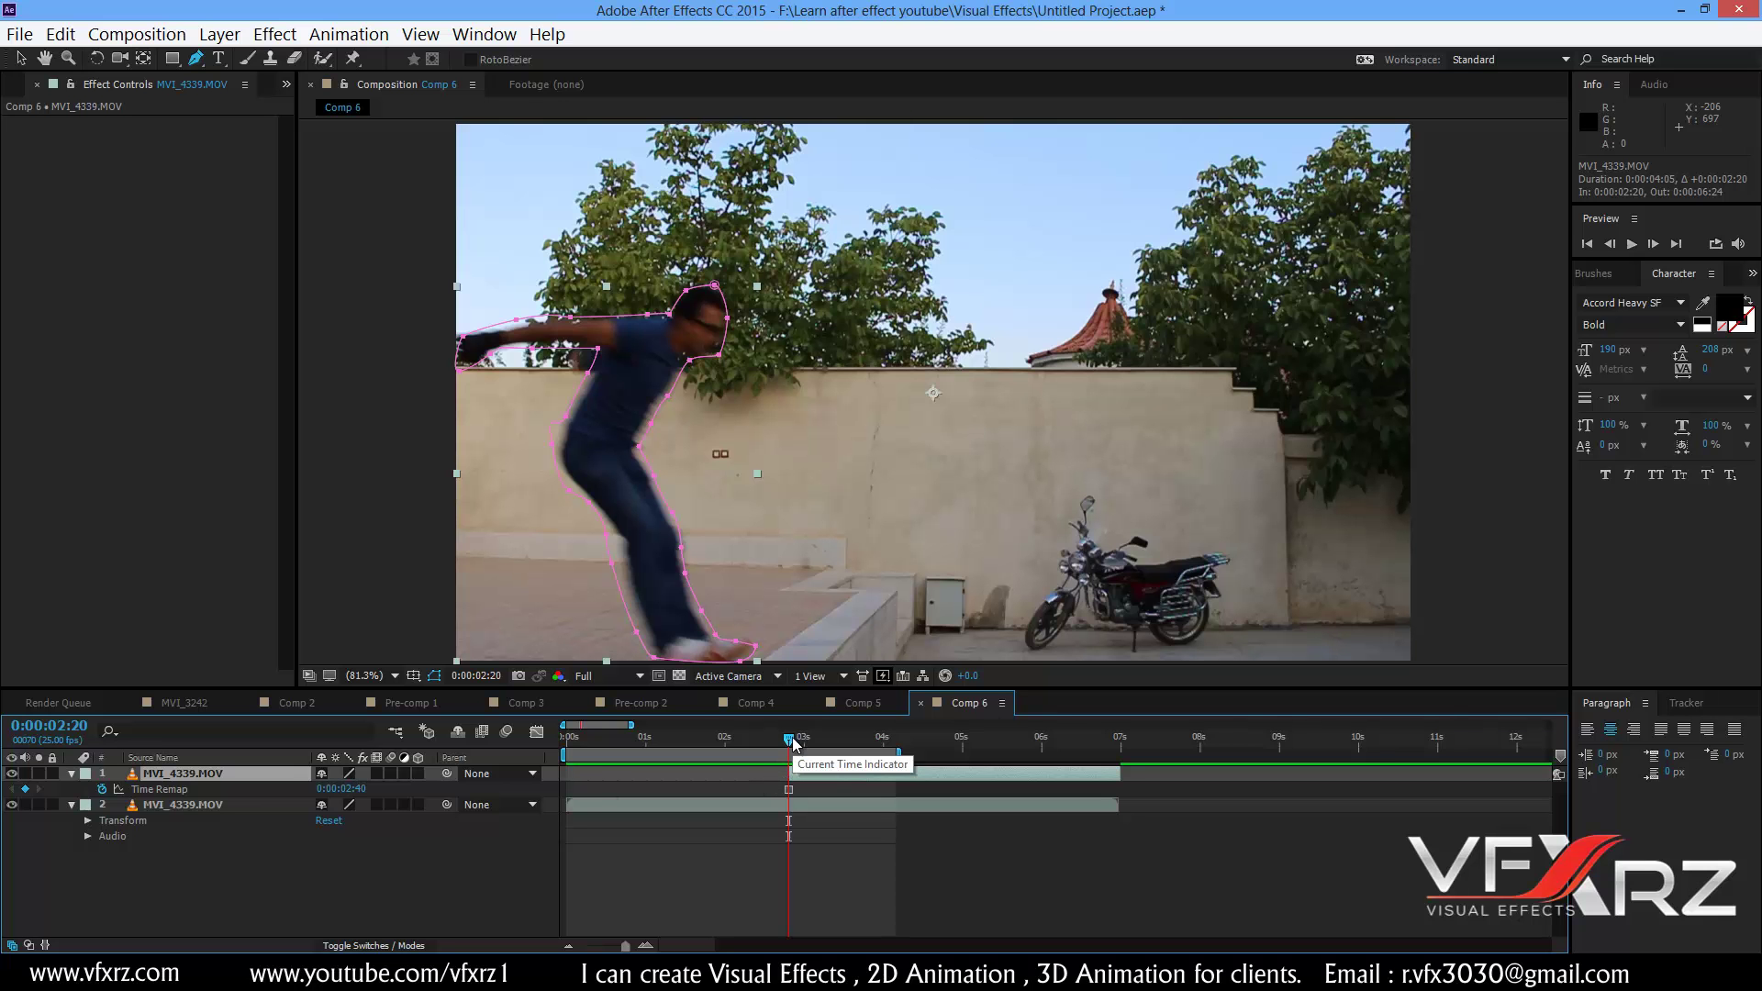
drag(791, 739, 828, 737)
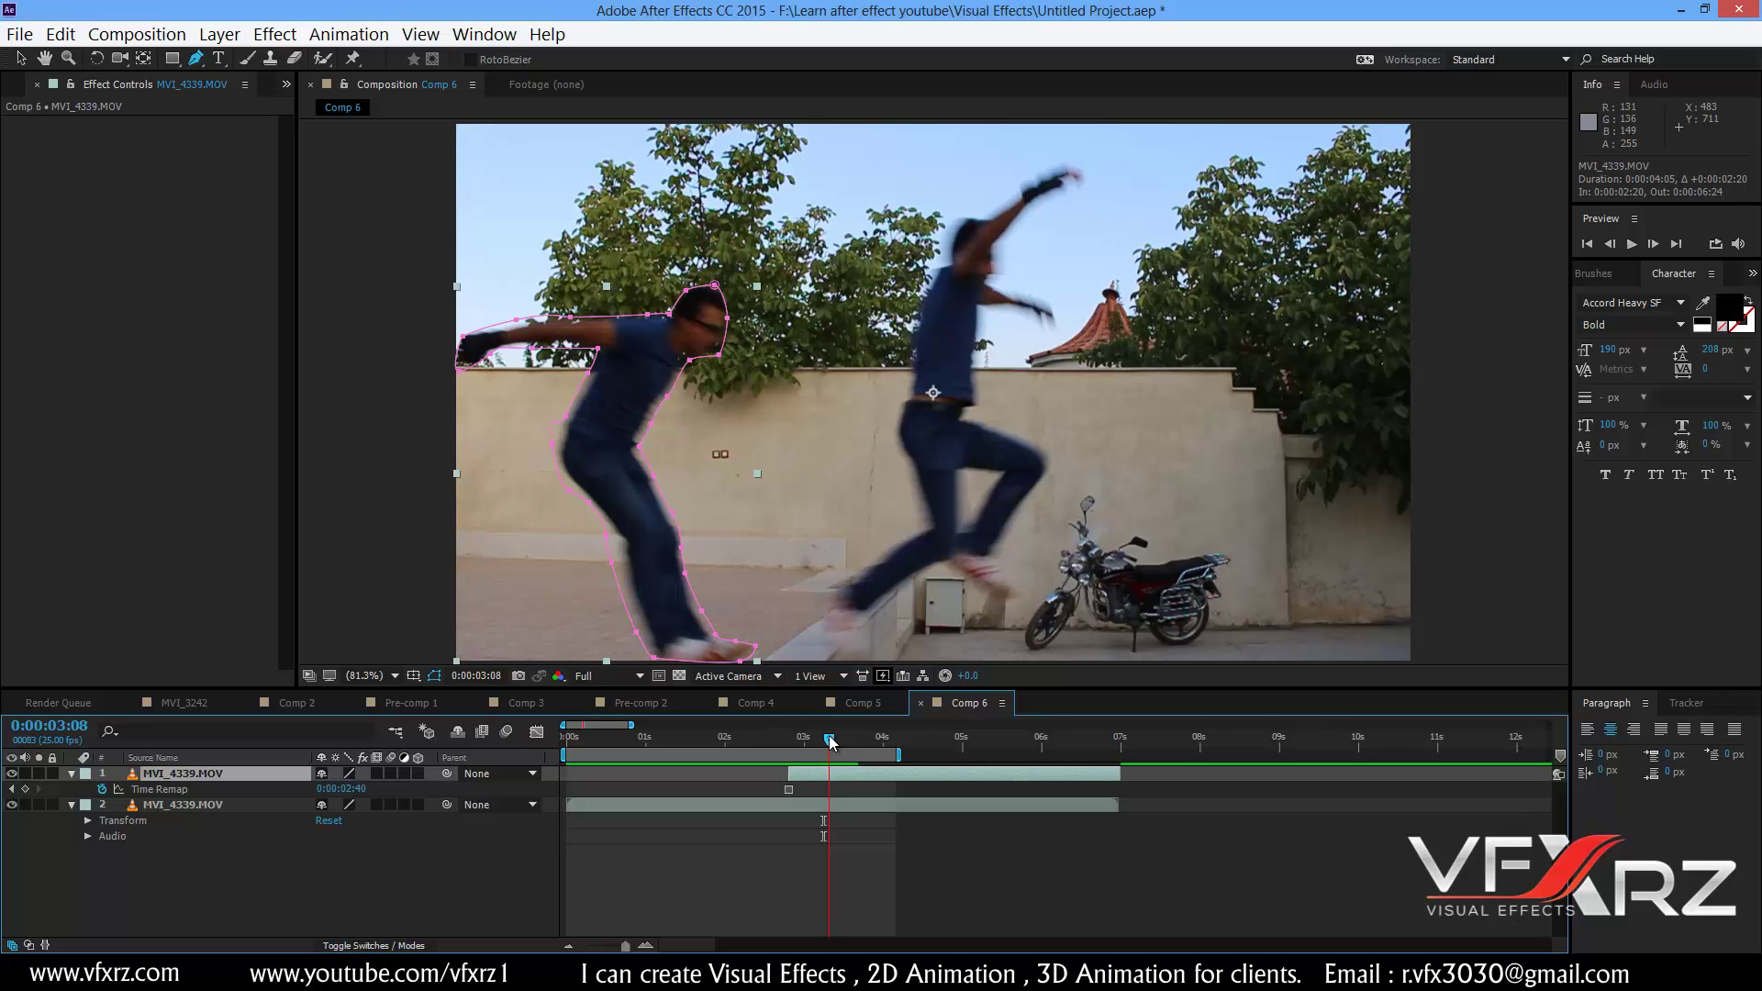
- Duplicate the moving clip and trim the upper copy, layer 2, to start at the current frame
click(839, 806)
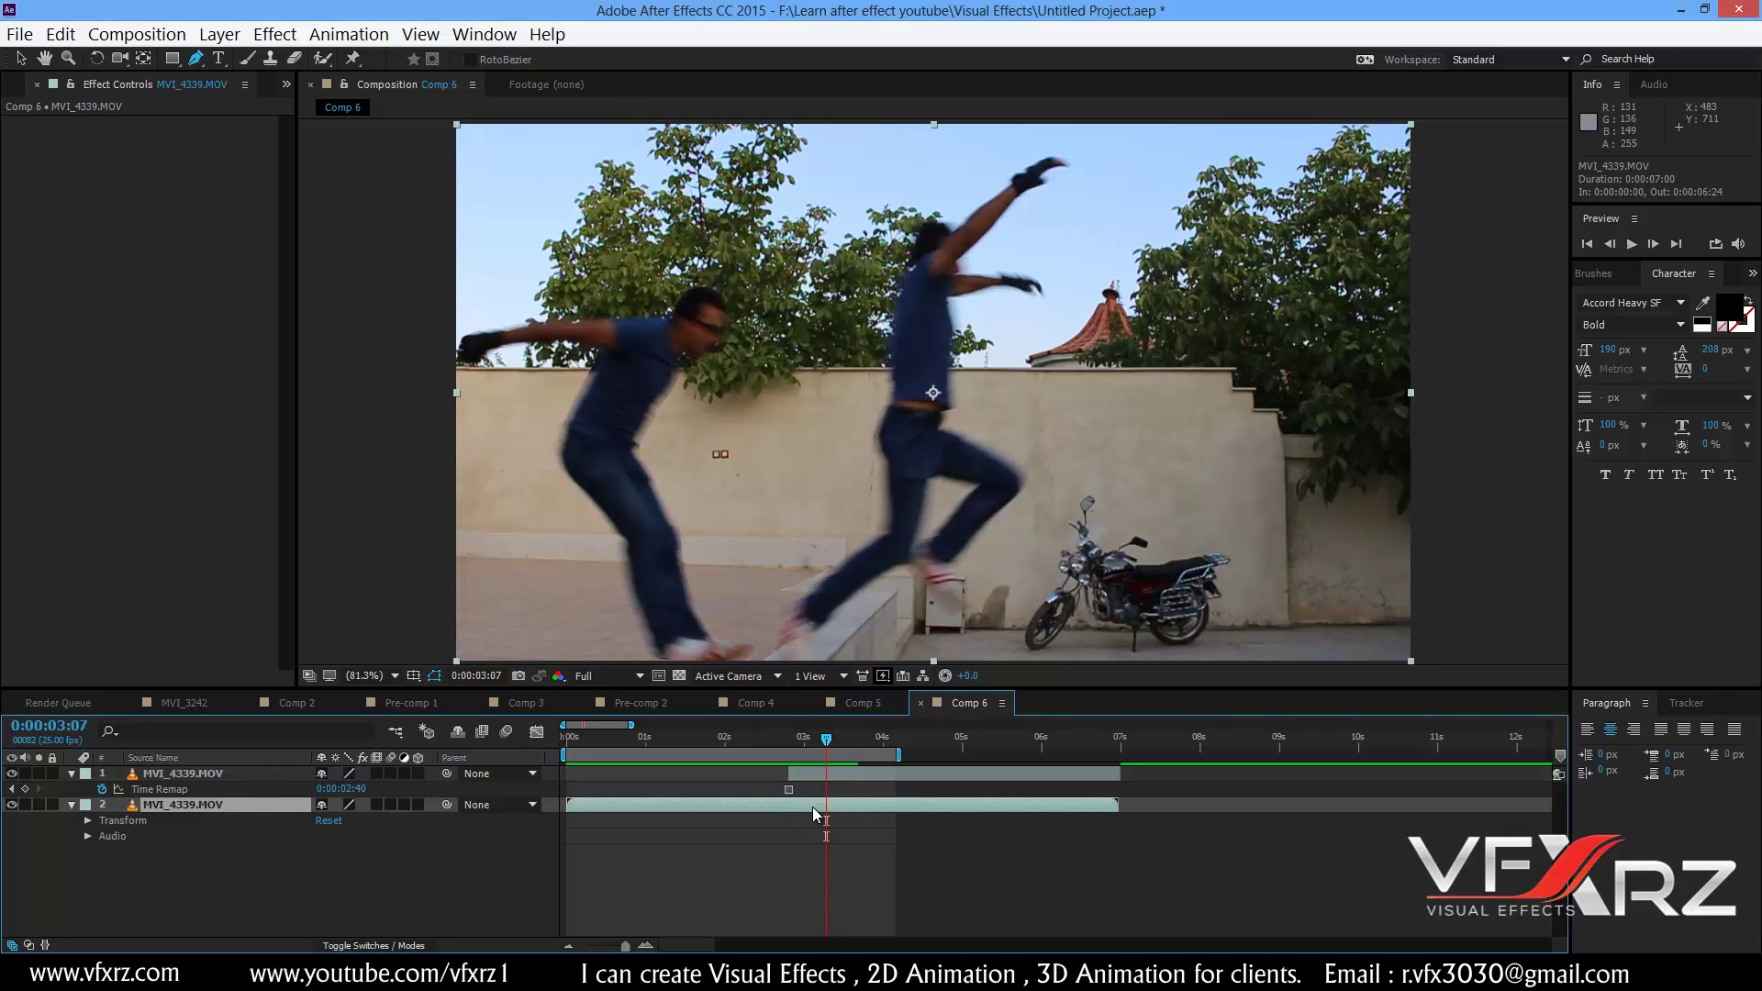
click(61, 34)
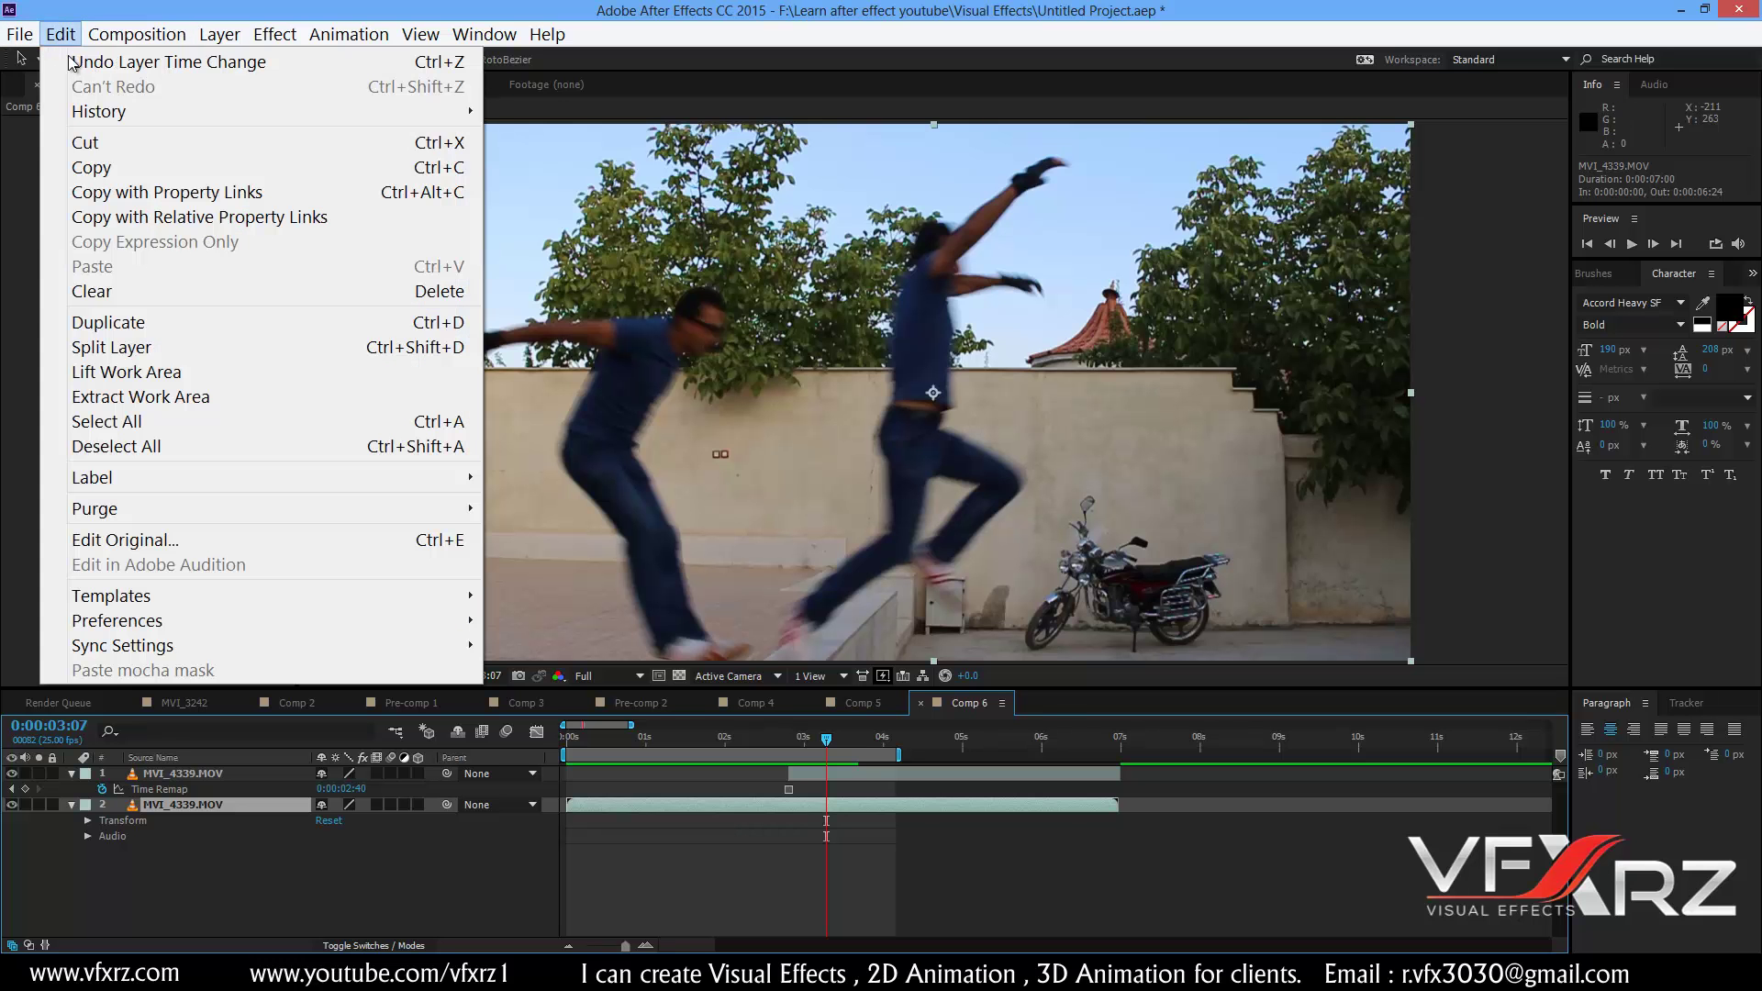
click(134, 322)
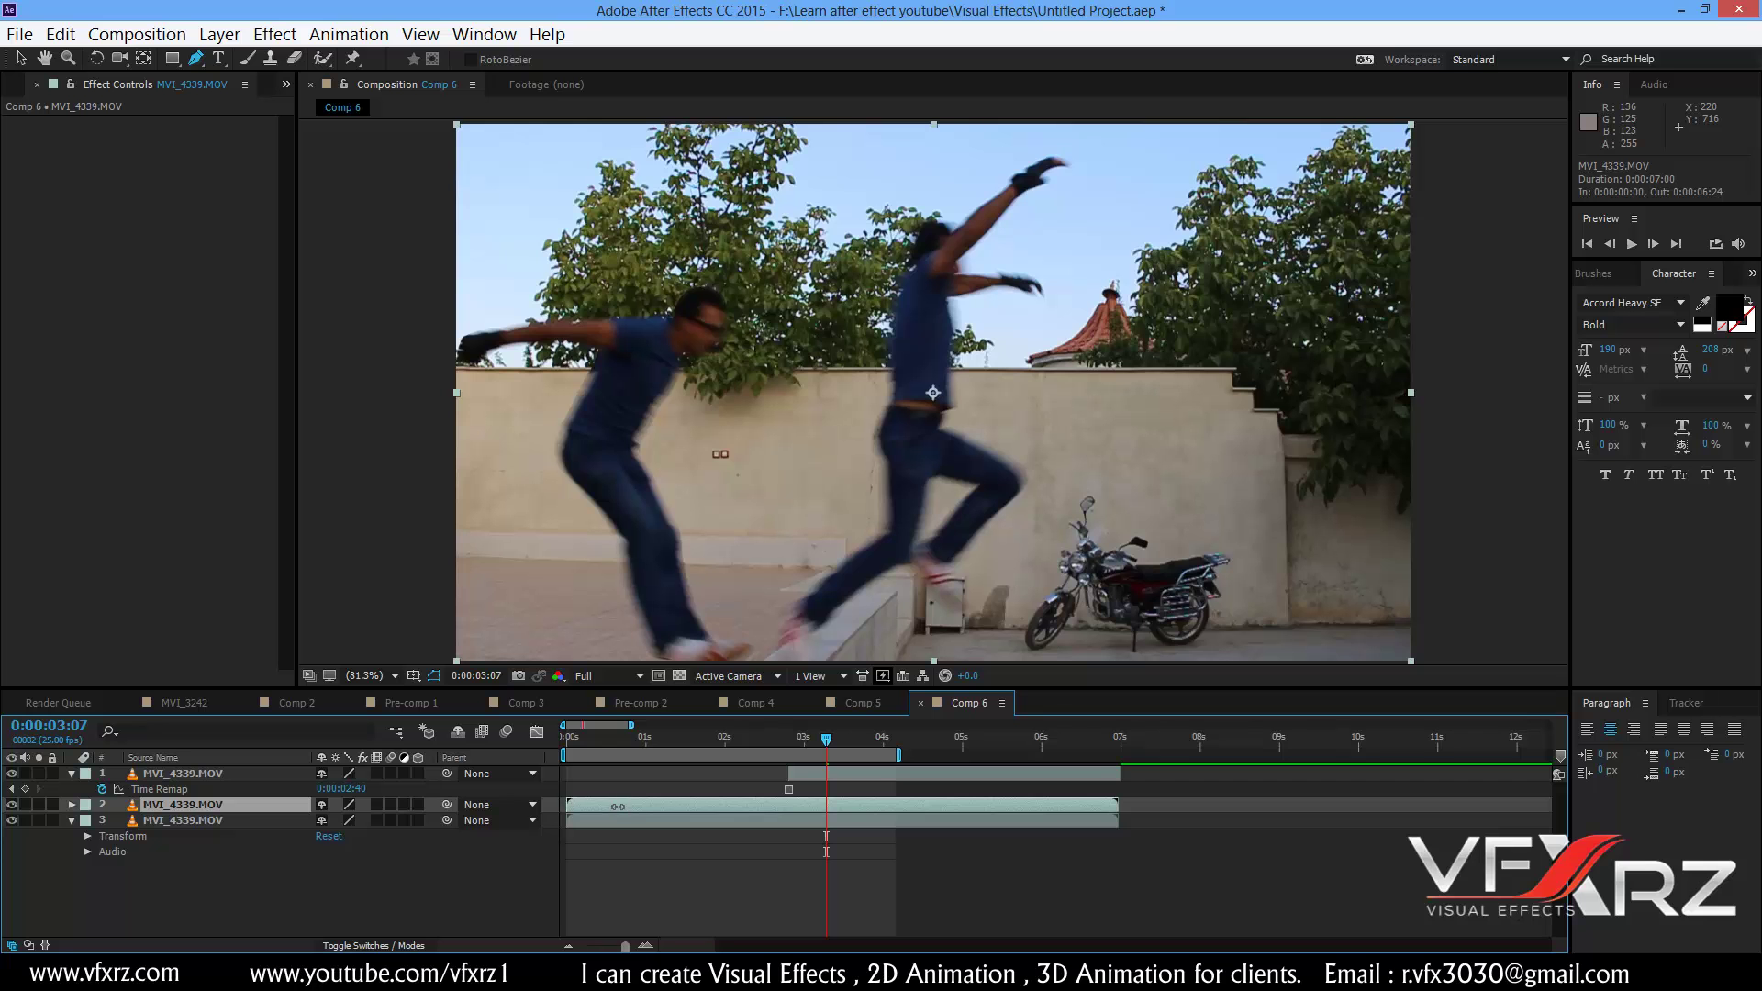
drag(617, 806, 825, 806)
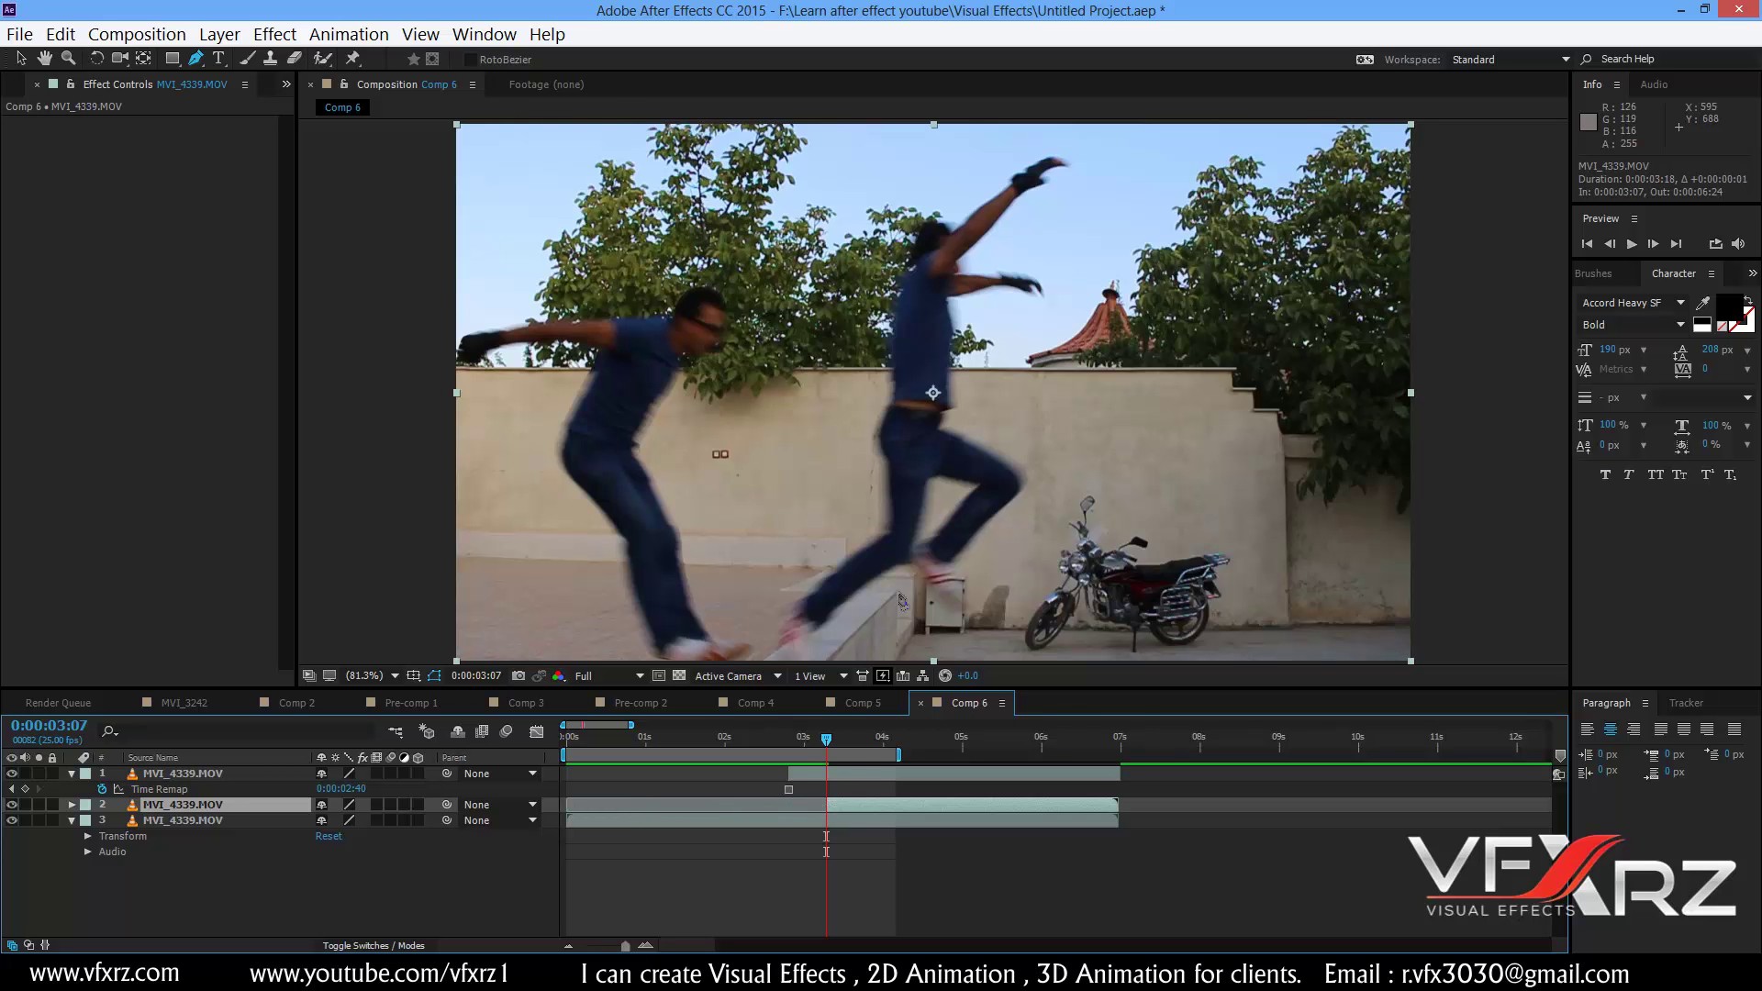
click(966, 591)
- Start the middle jumper's mask at his leg and trace up the torso toward the hand
click(955, 570)
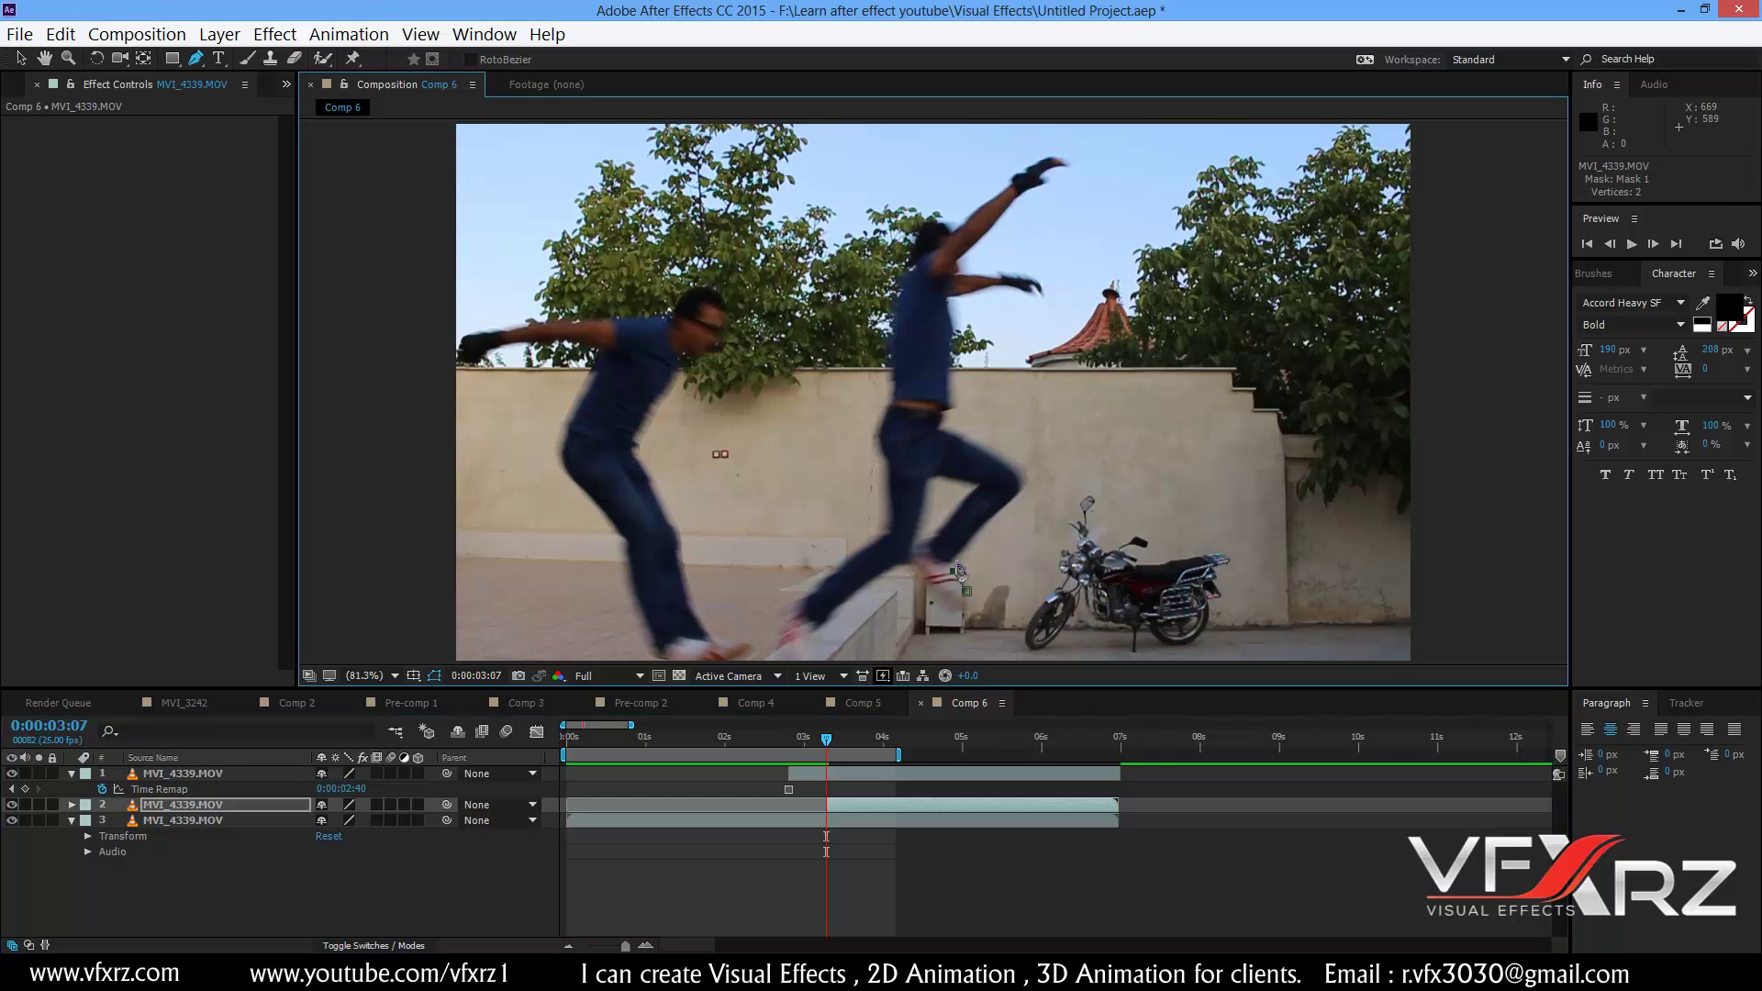
click(974, 543)
click(994, 525)
click(1021, 502)
click(1027, 478)
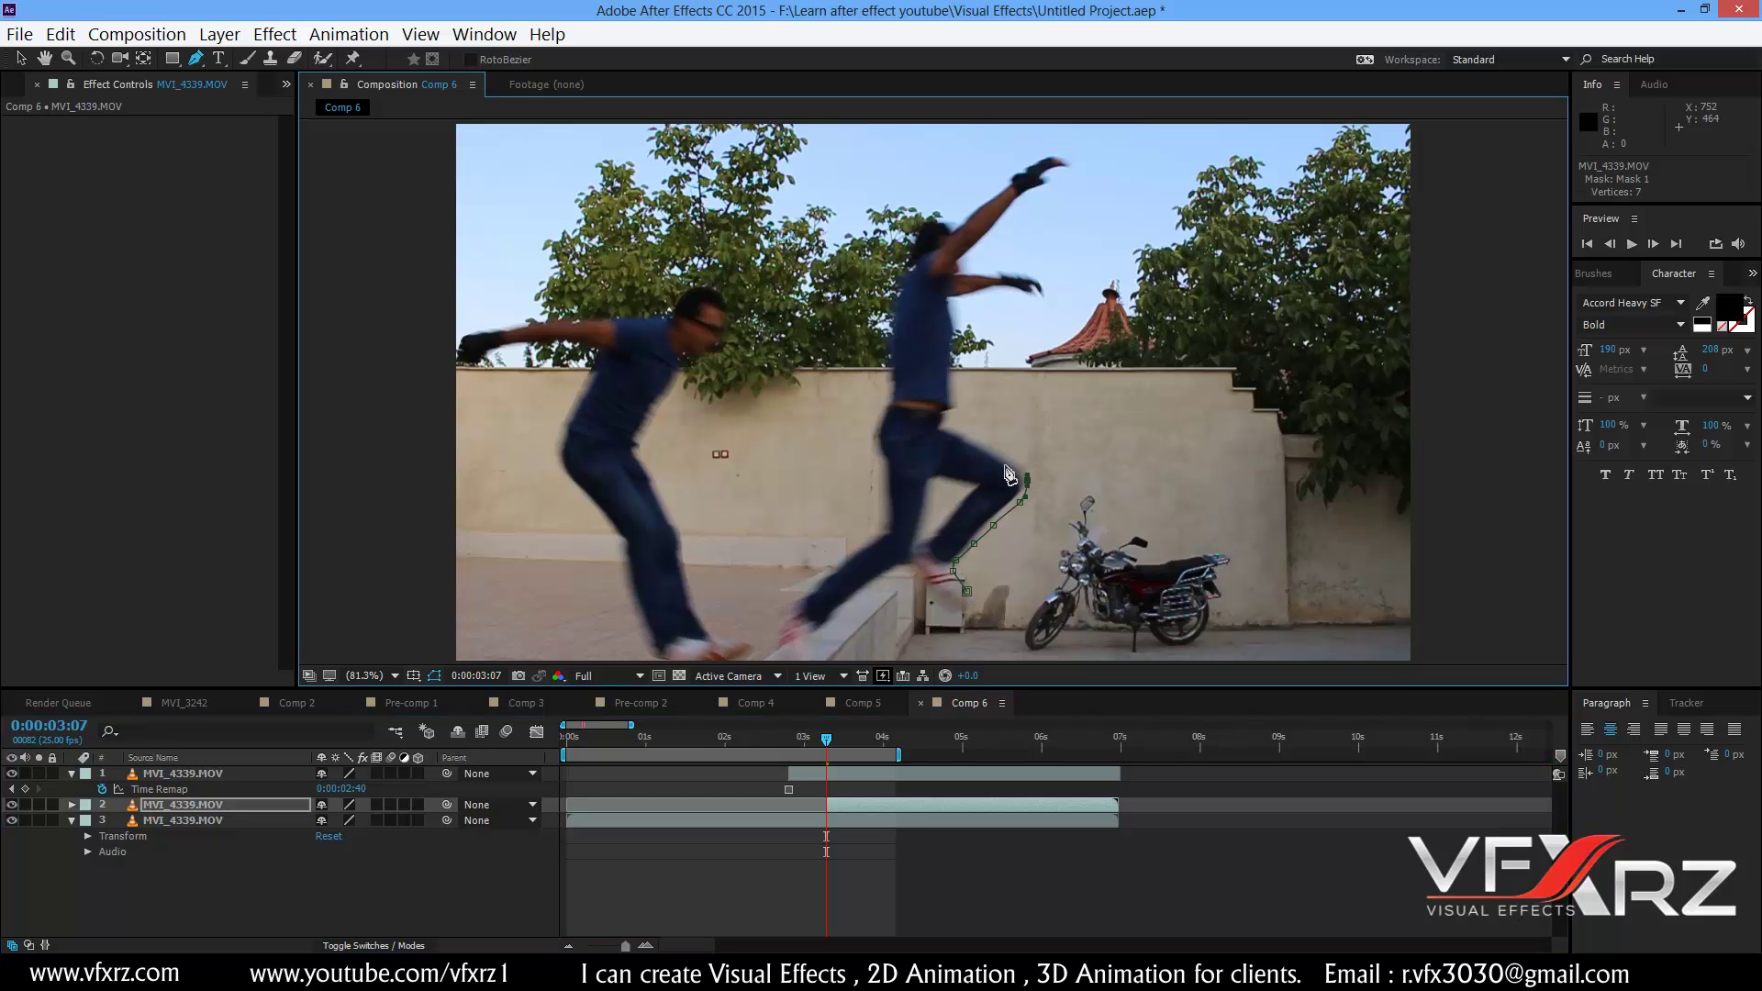
click(998, 467)
click(954, 434)
click(955, 379)
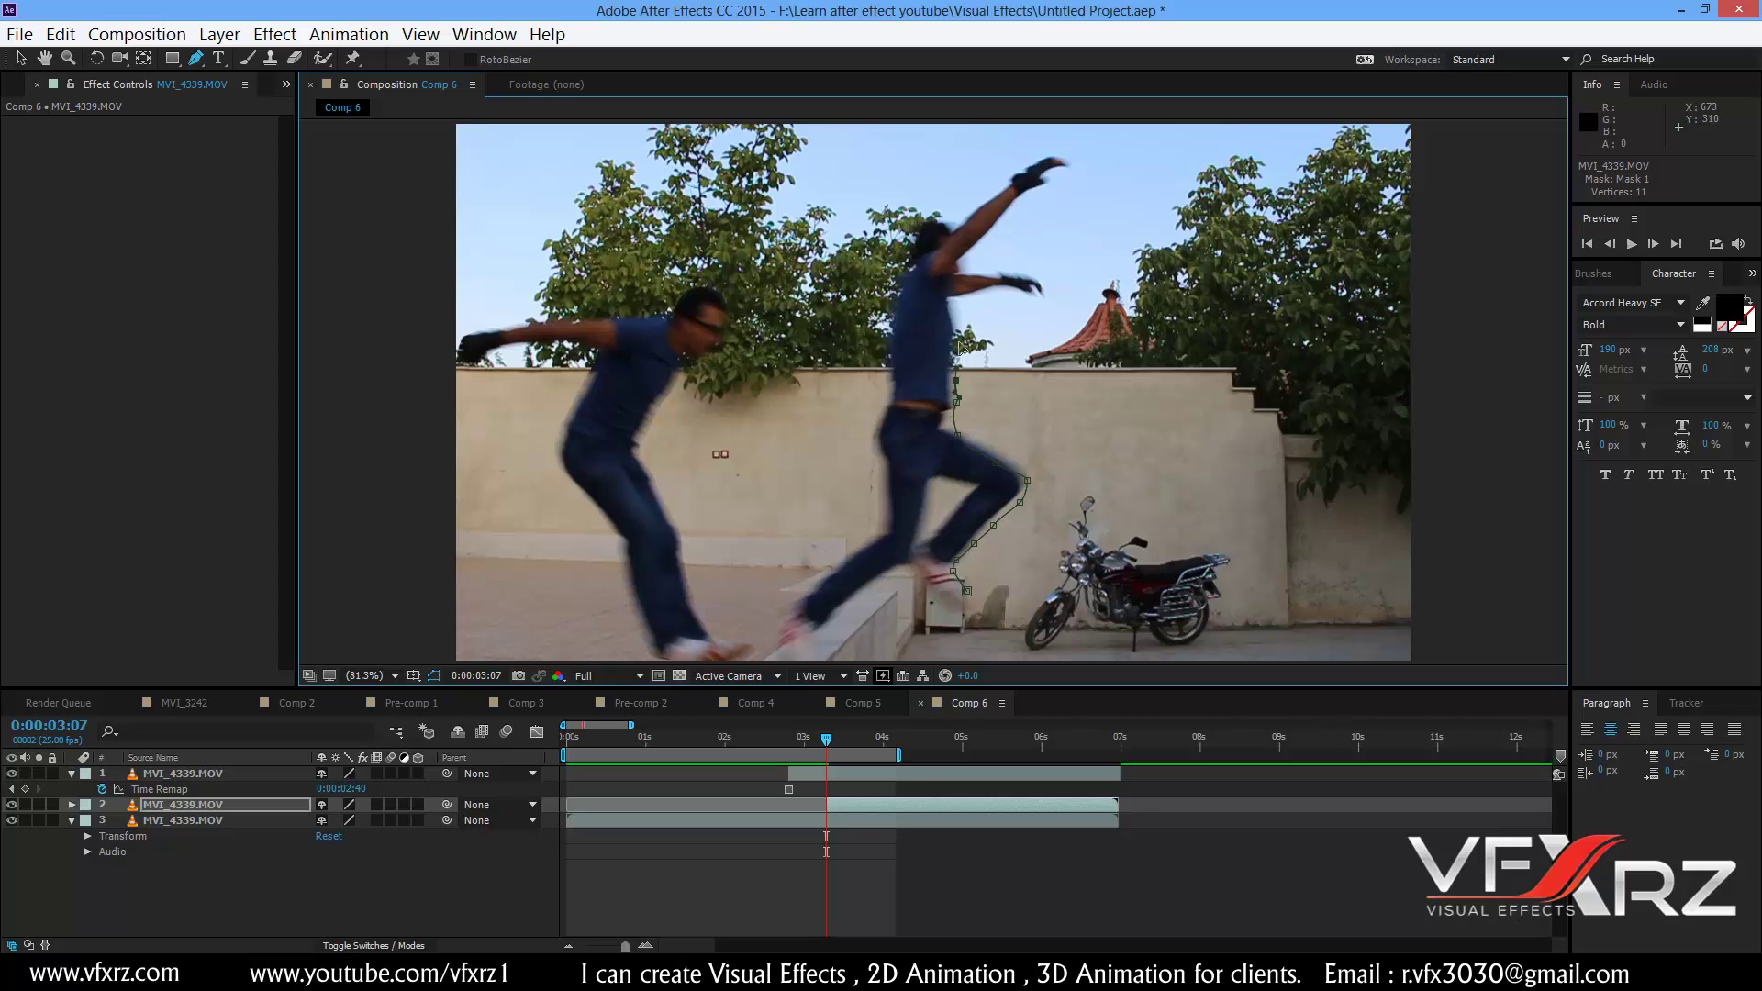
click(957, 308)
click(994, 301)
click(1009, 299)
click(1049, 299)
- Arc the mask over the raised hand and arm, then down the head and torso's left side
click(1036, 267)
click(1029, 265)
click(975, 267)
click(1046, 196)
click(1060, 186)
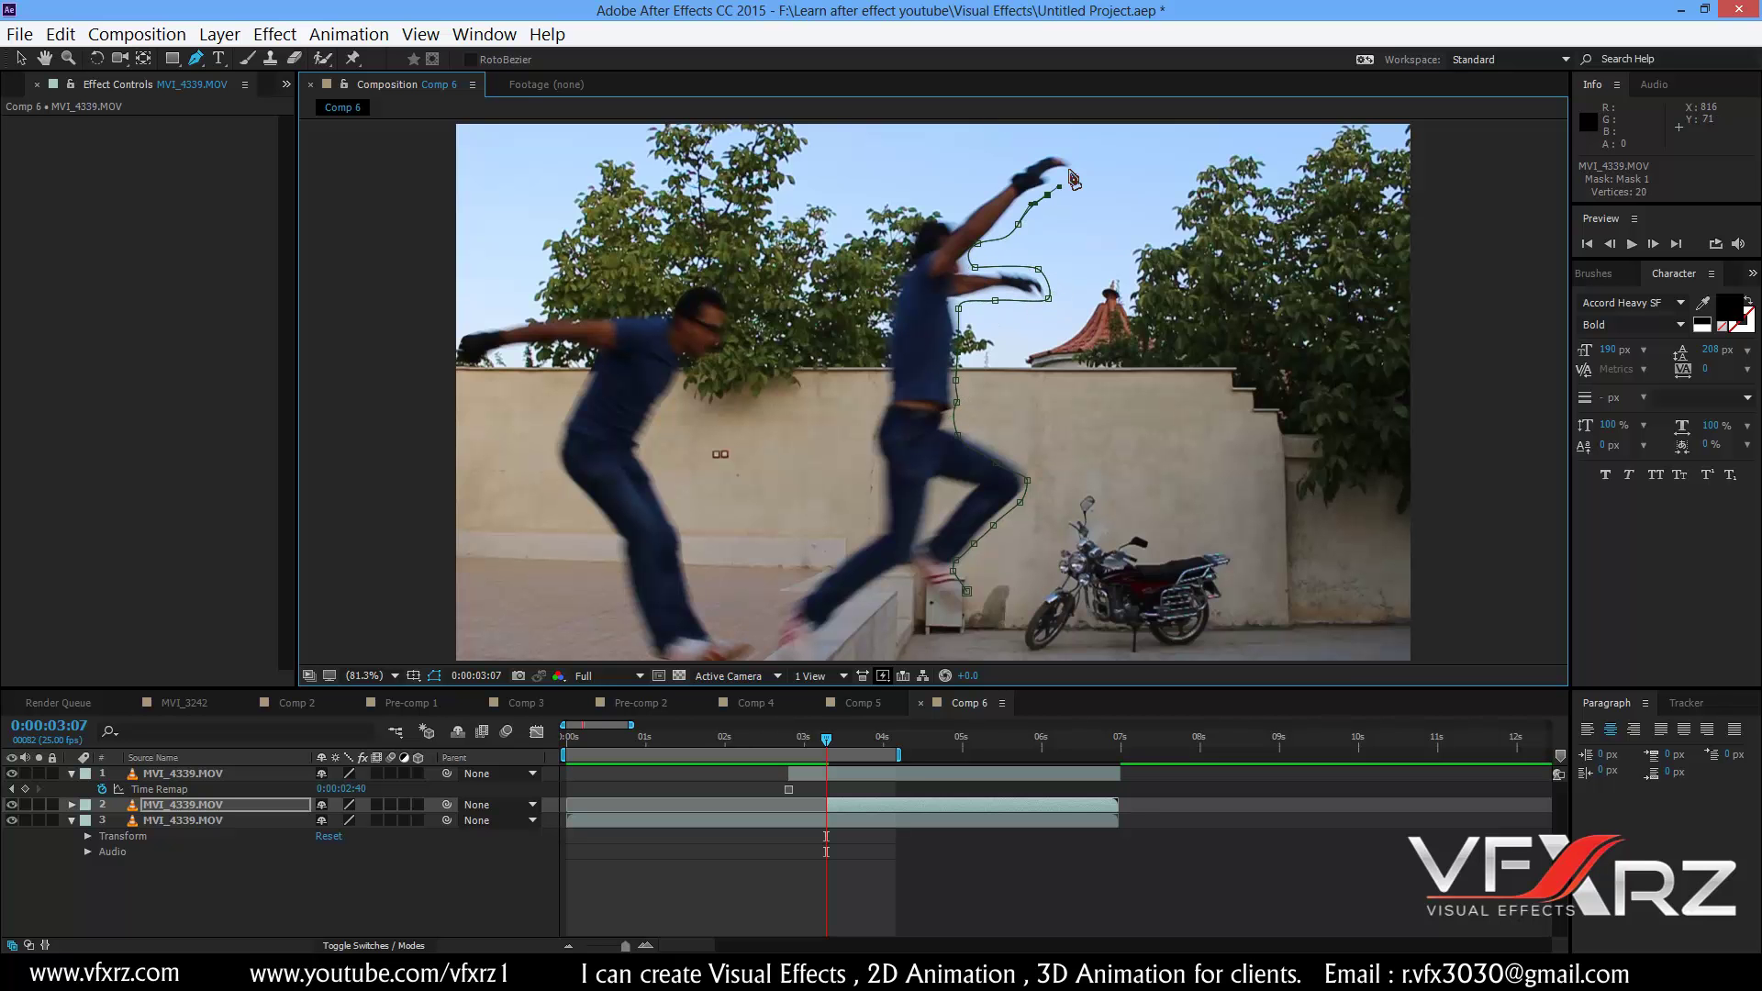
click(1045, 145)
click(1017, 166)
click(994, 187)
click(959, 212)
click(929, 214)
click(914, 260)
click(903, 292)
click(896, 326)
click(895, 397)
- Trace down the body's left side and left leg to the foot, closing the 44-vertex mask
click(879, 412)
click(890, 508)
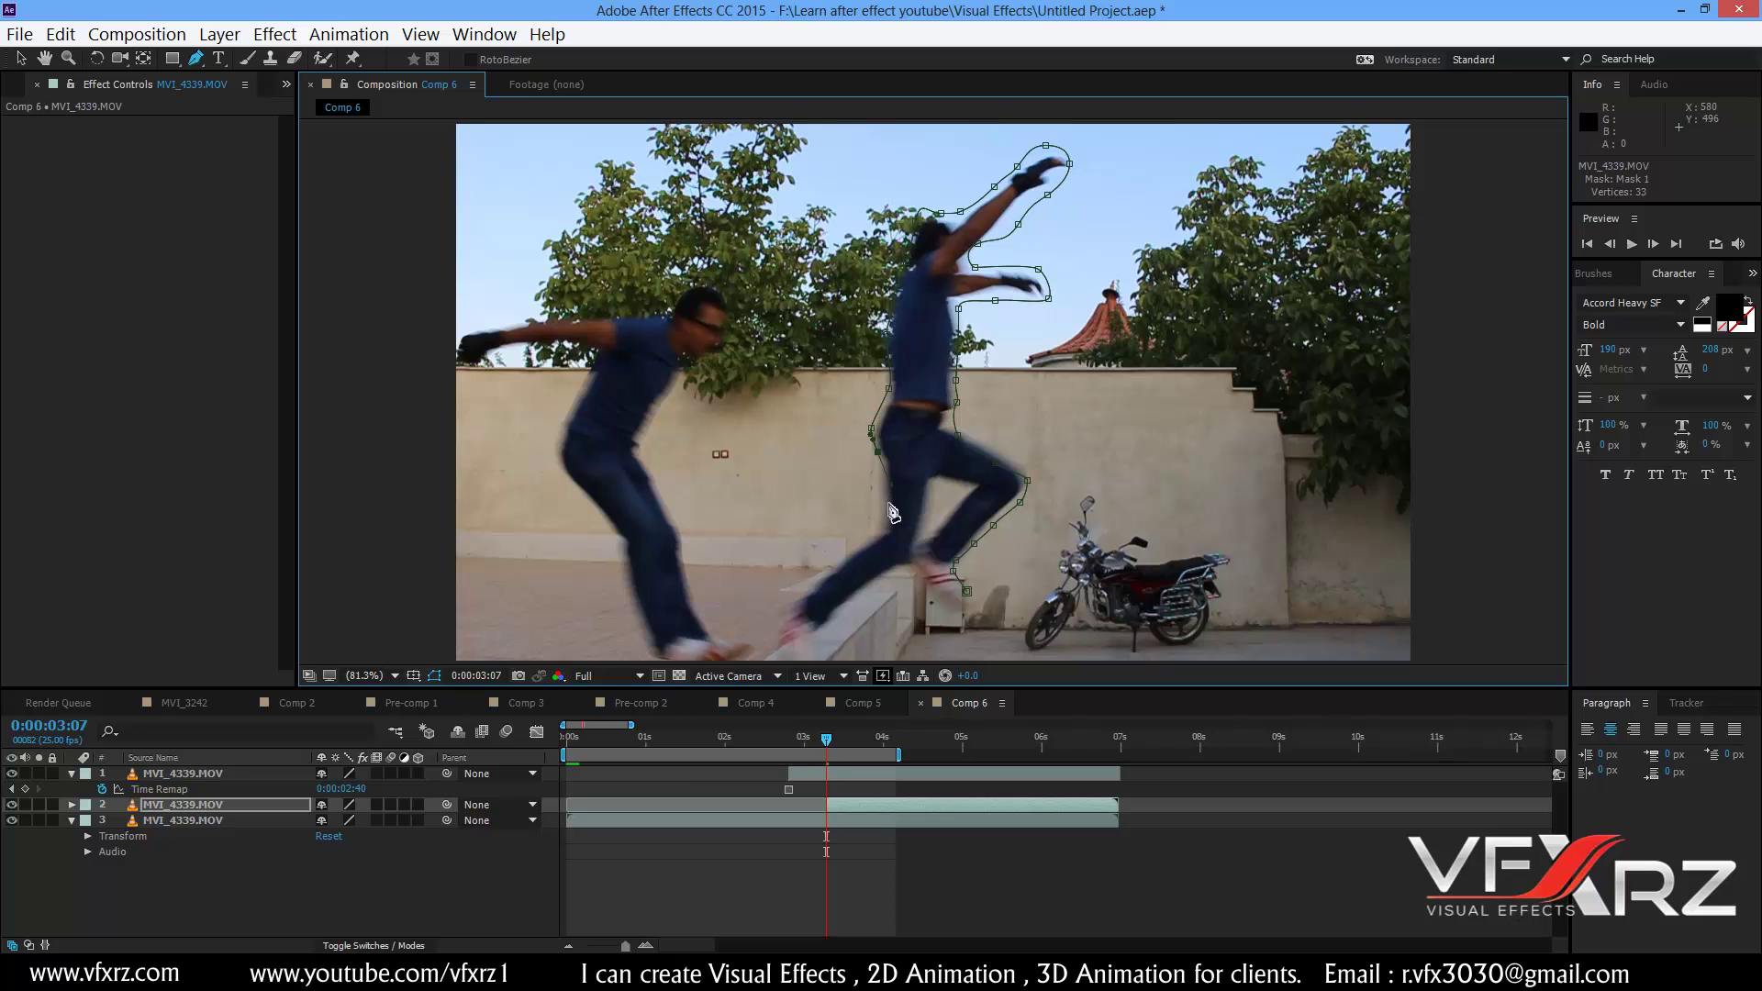
click(831, 571)
click(809, 588)
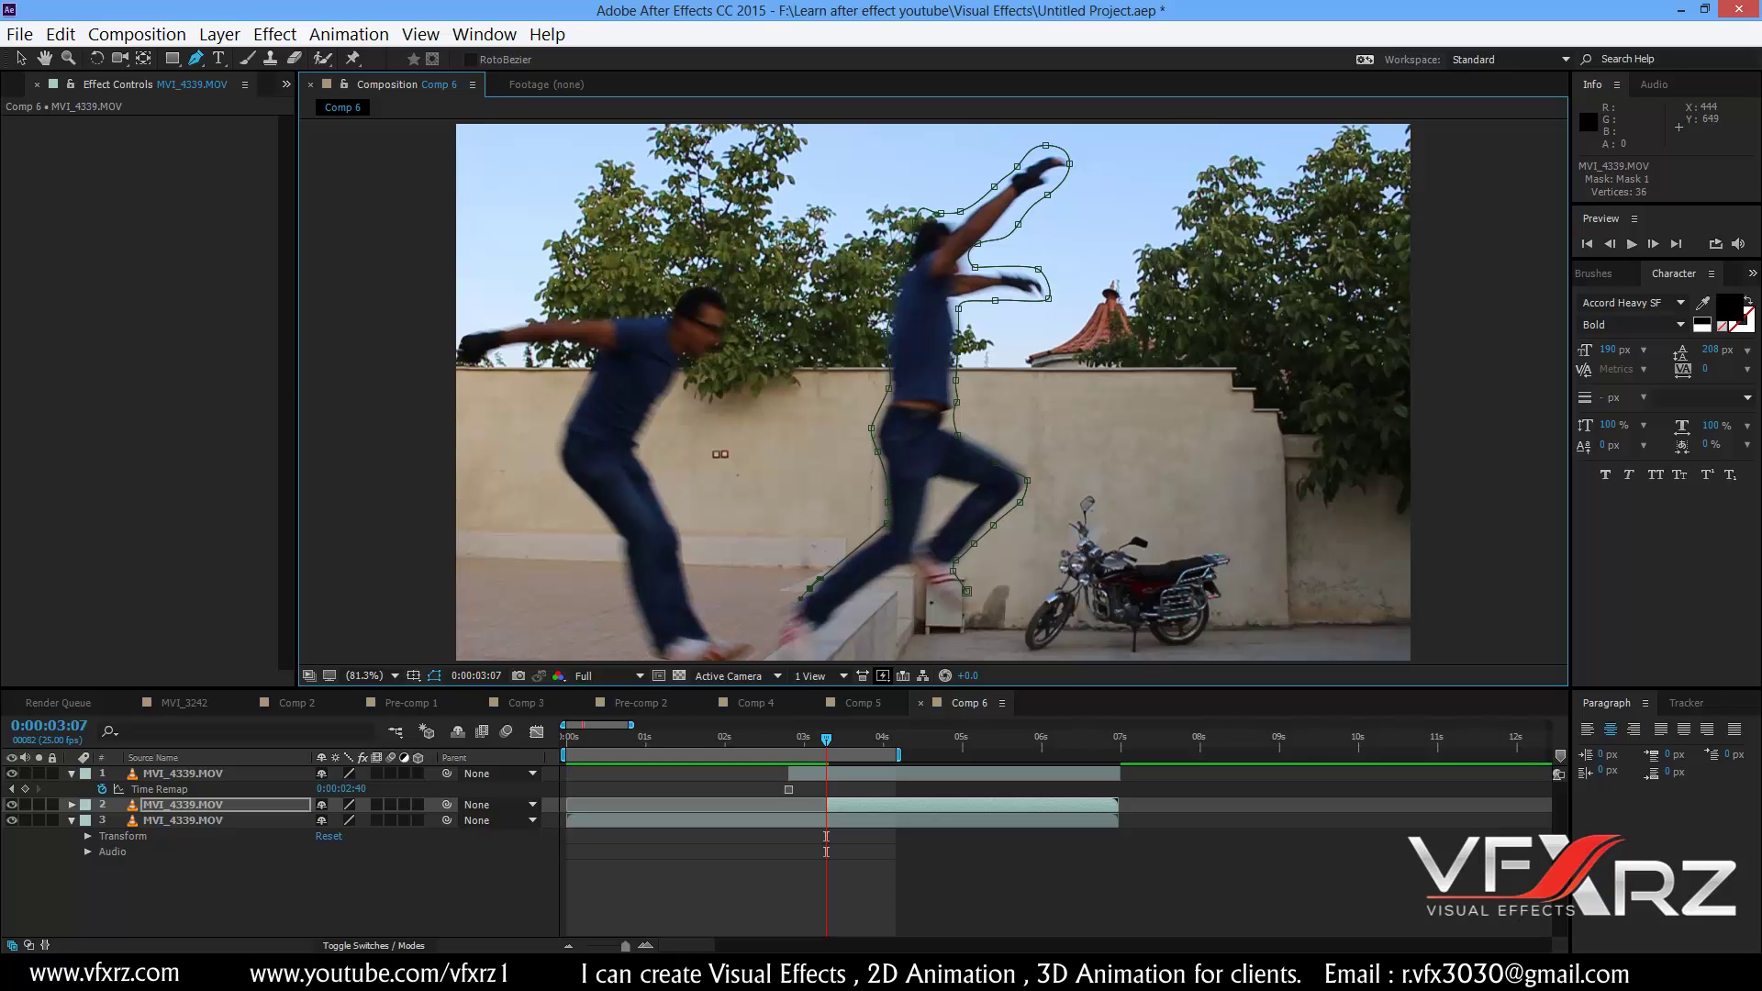
click(786, 609)
click(819, 633)
click(844, 613)
click(889, 579)
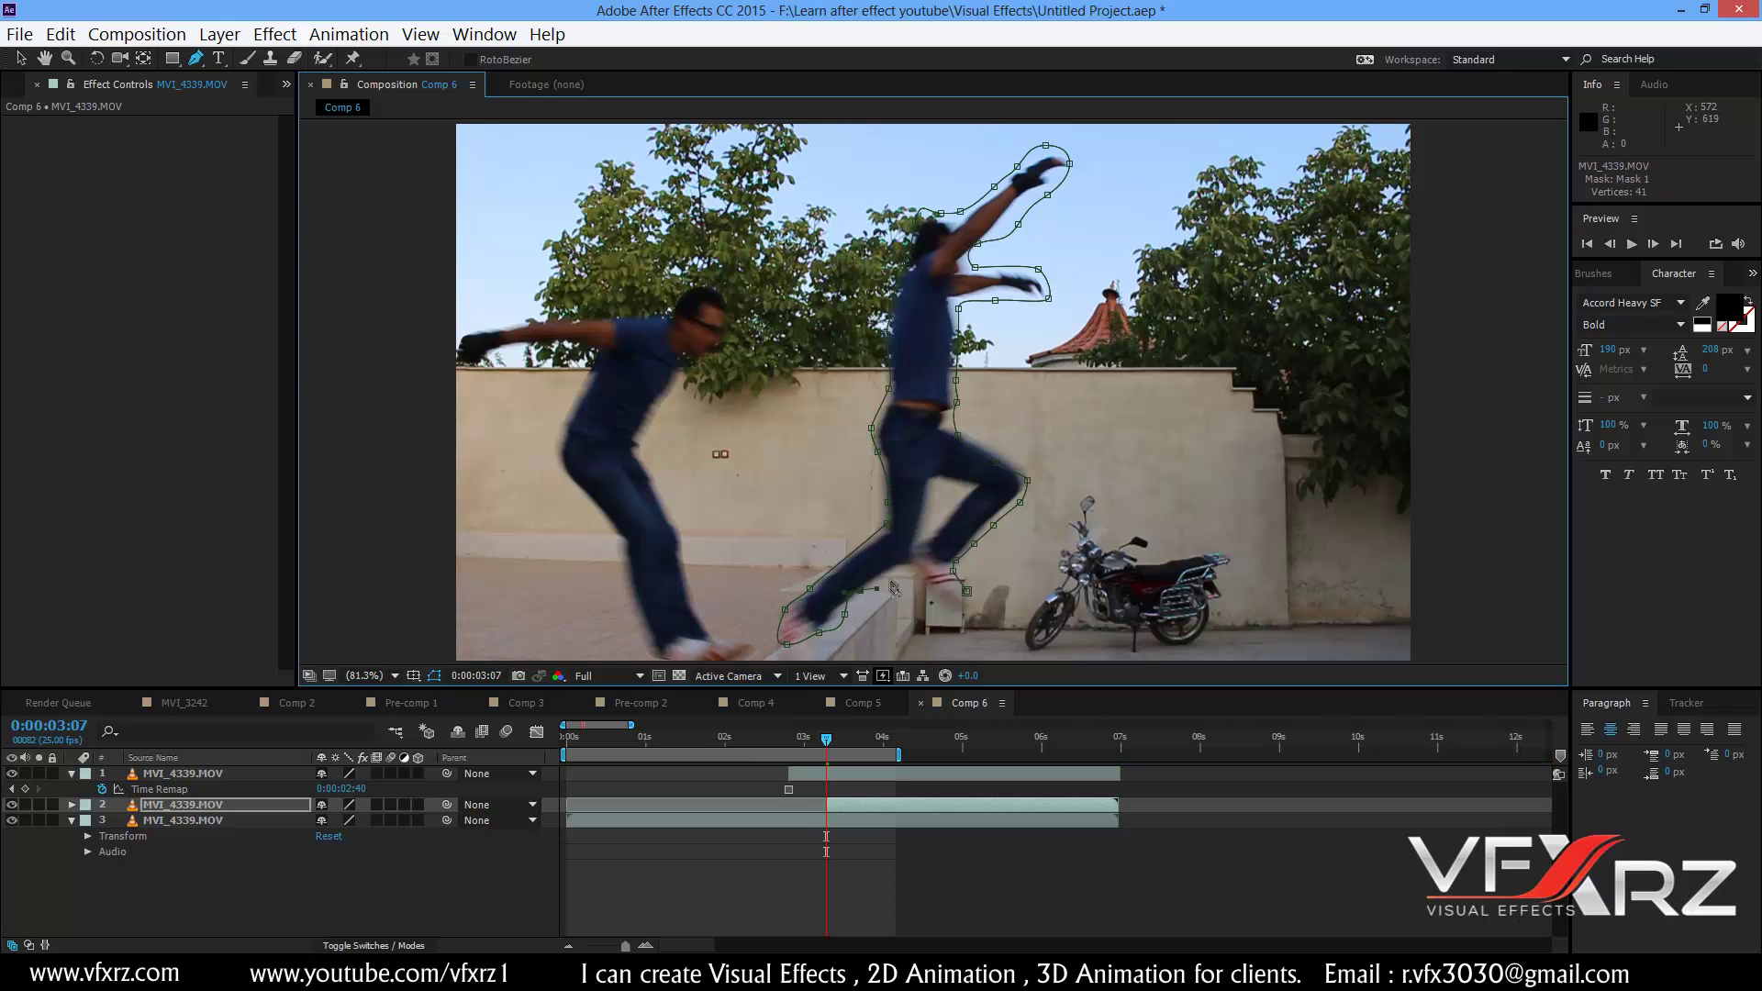
click(906, 573)
click(939, 601)
click(968, 608)
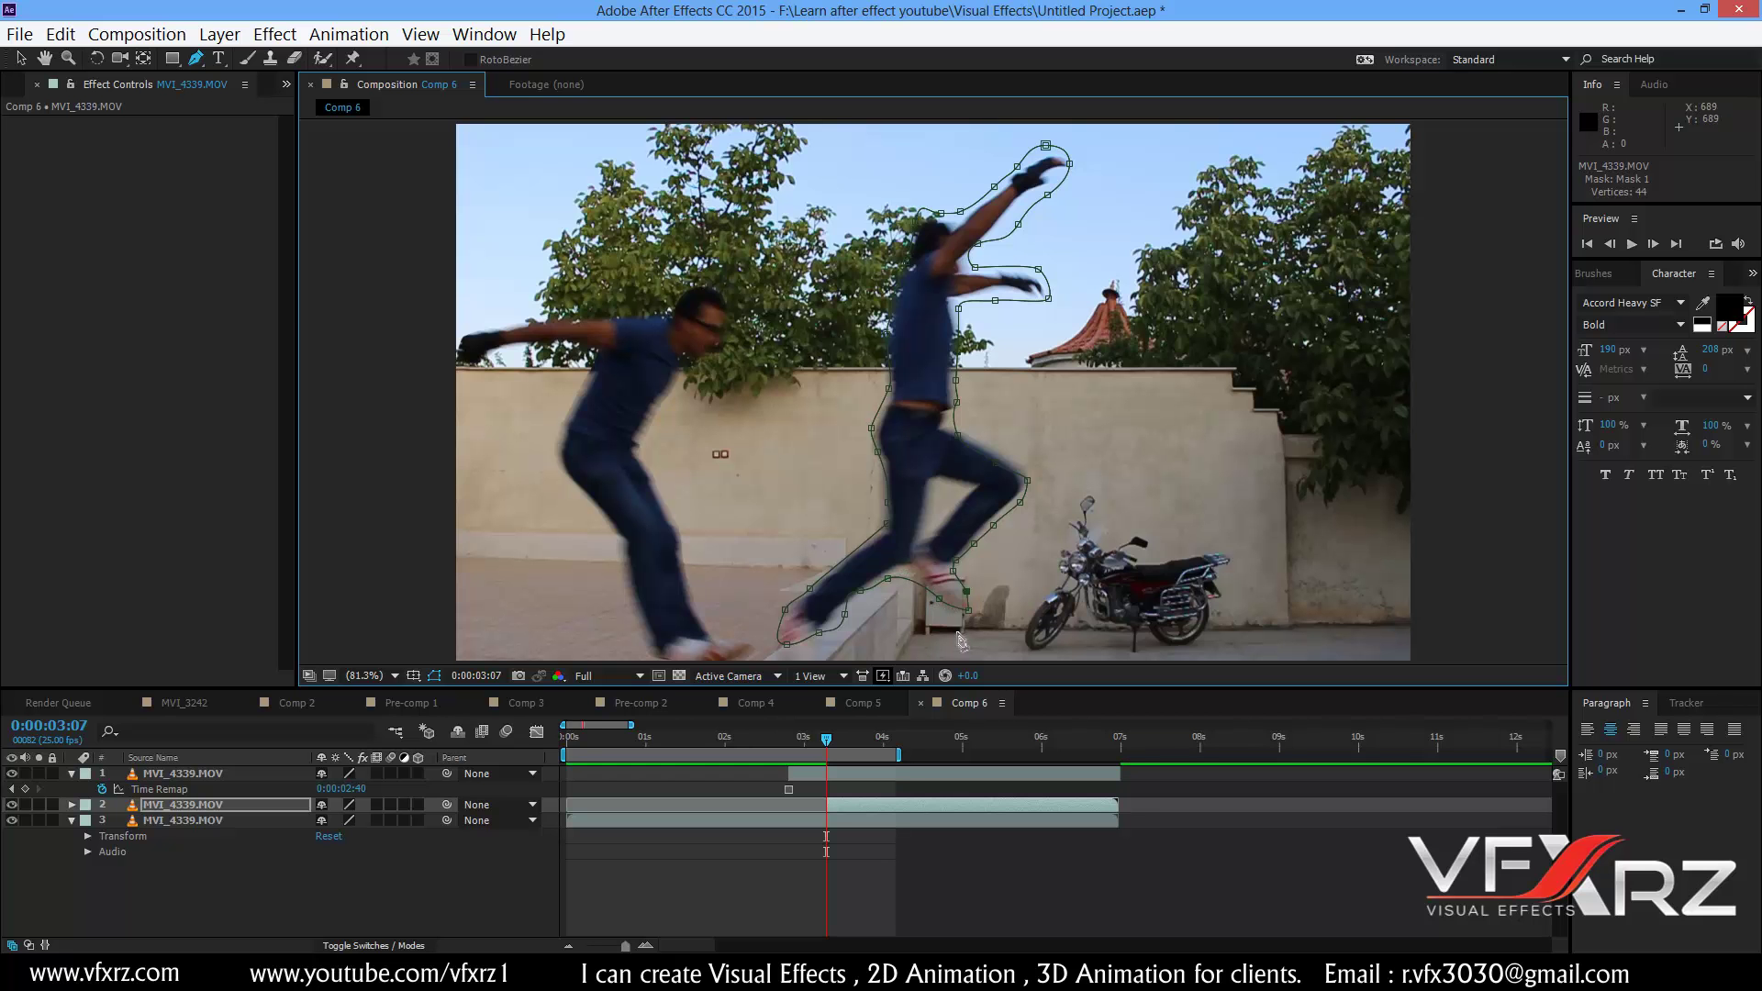
click(971, 613)
- Apply Time > Freeze Frame to the masked middle jumper on layer 2
right_click(840, 802)
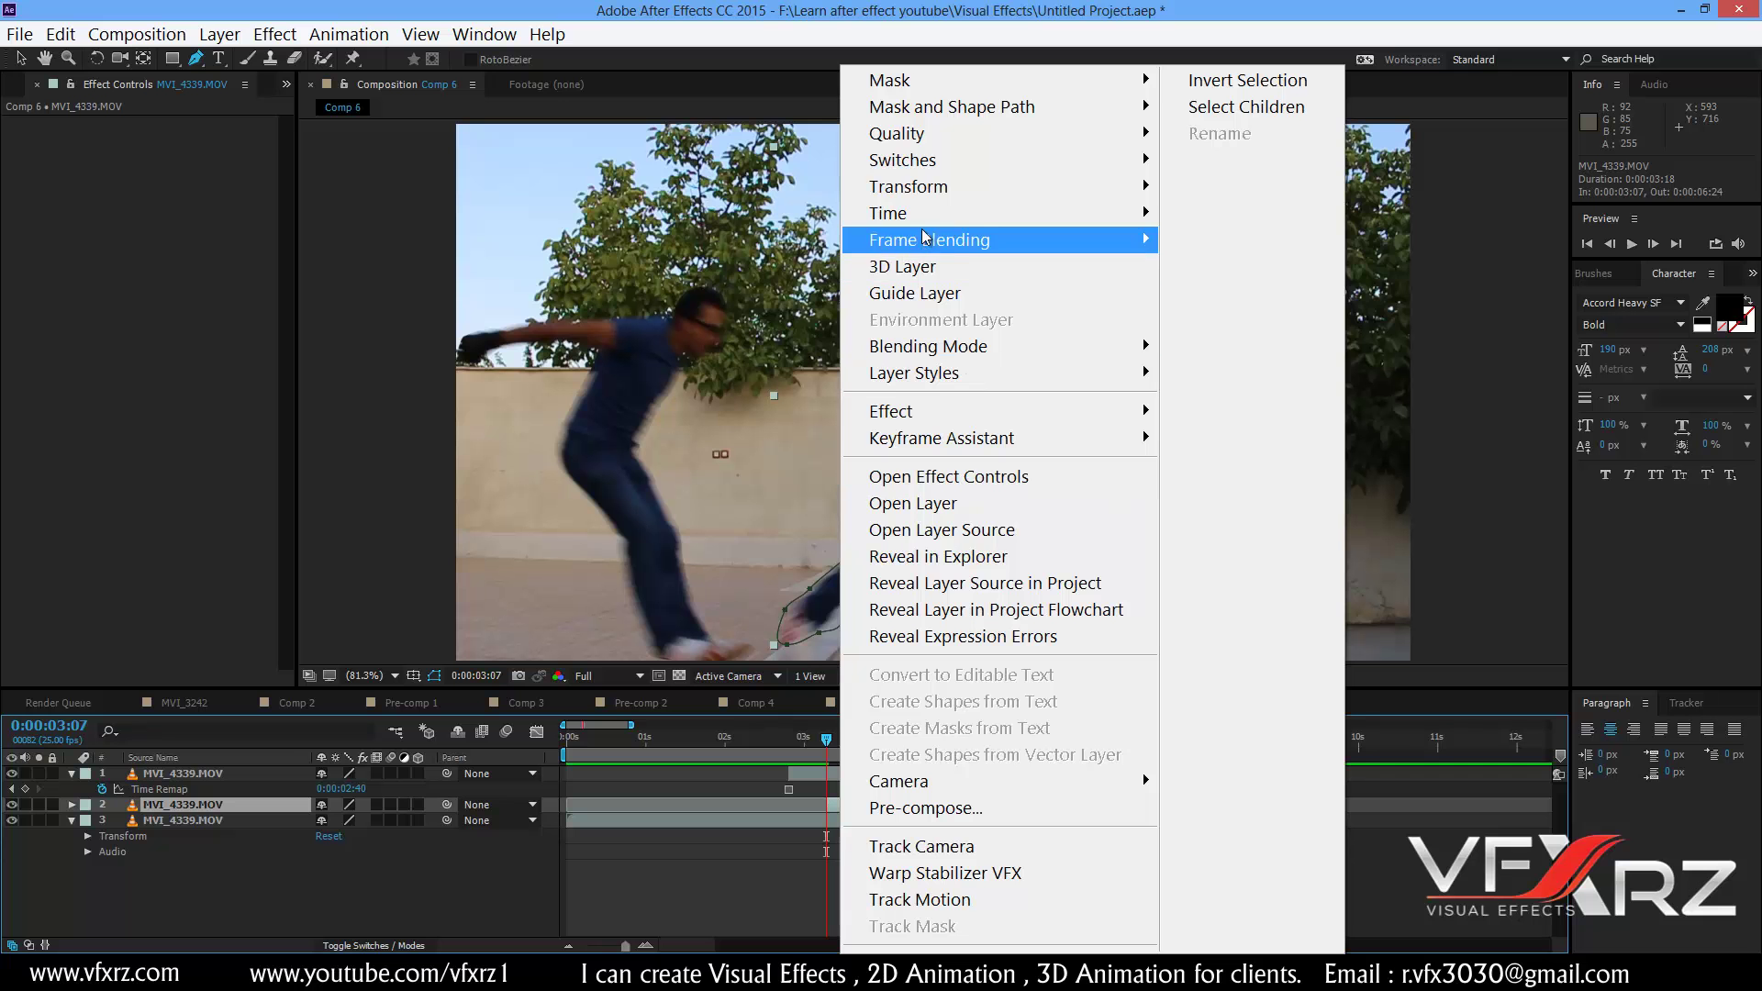
mouse_move(924, 223)
click(1230, 286)
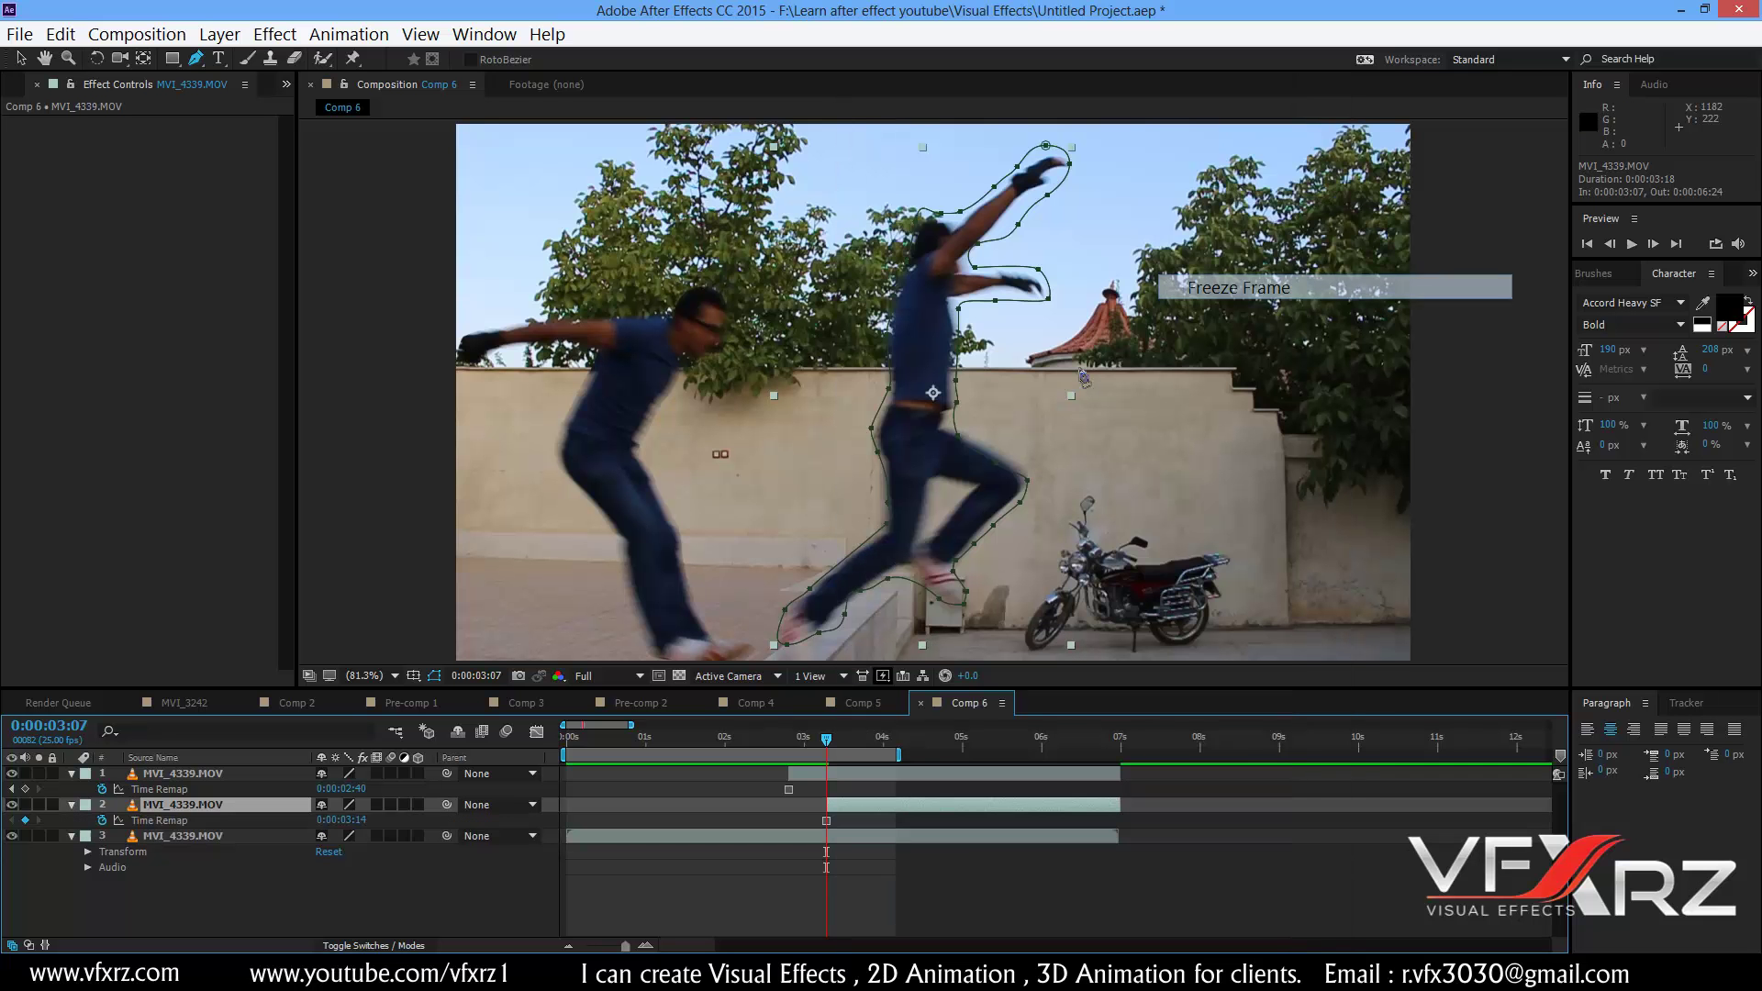
- Move to 0:00:03:13 where the man leaps the motorbike and duplicate the frozen layer with Ctrl+D
drag(826, 745, 848, 741)
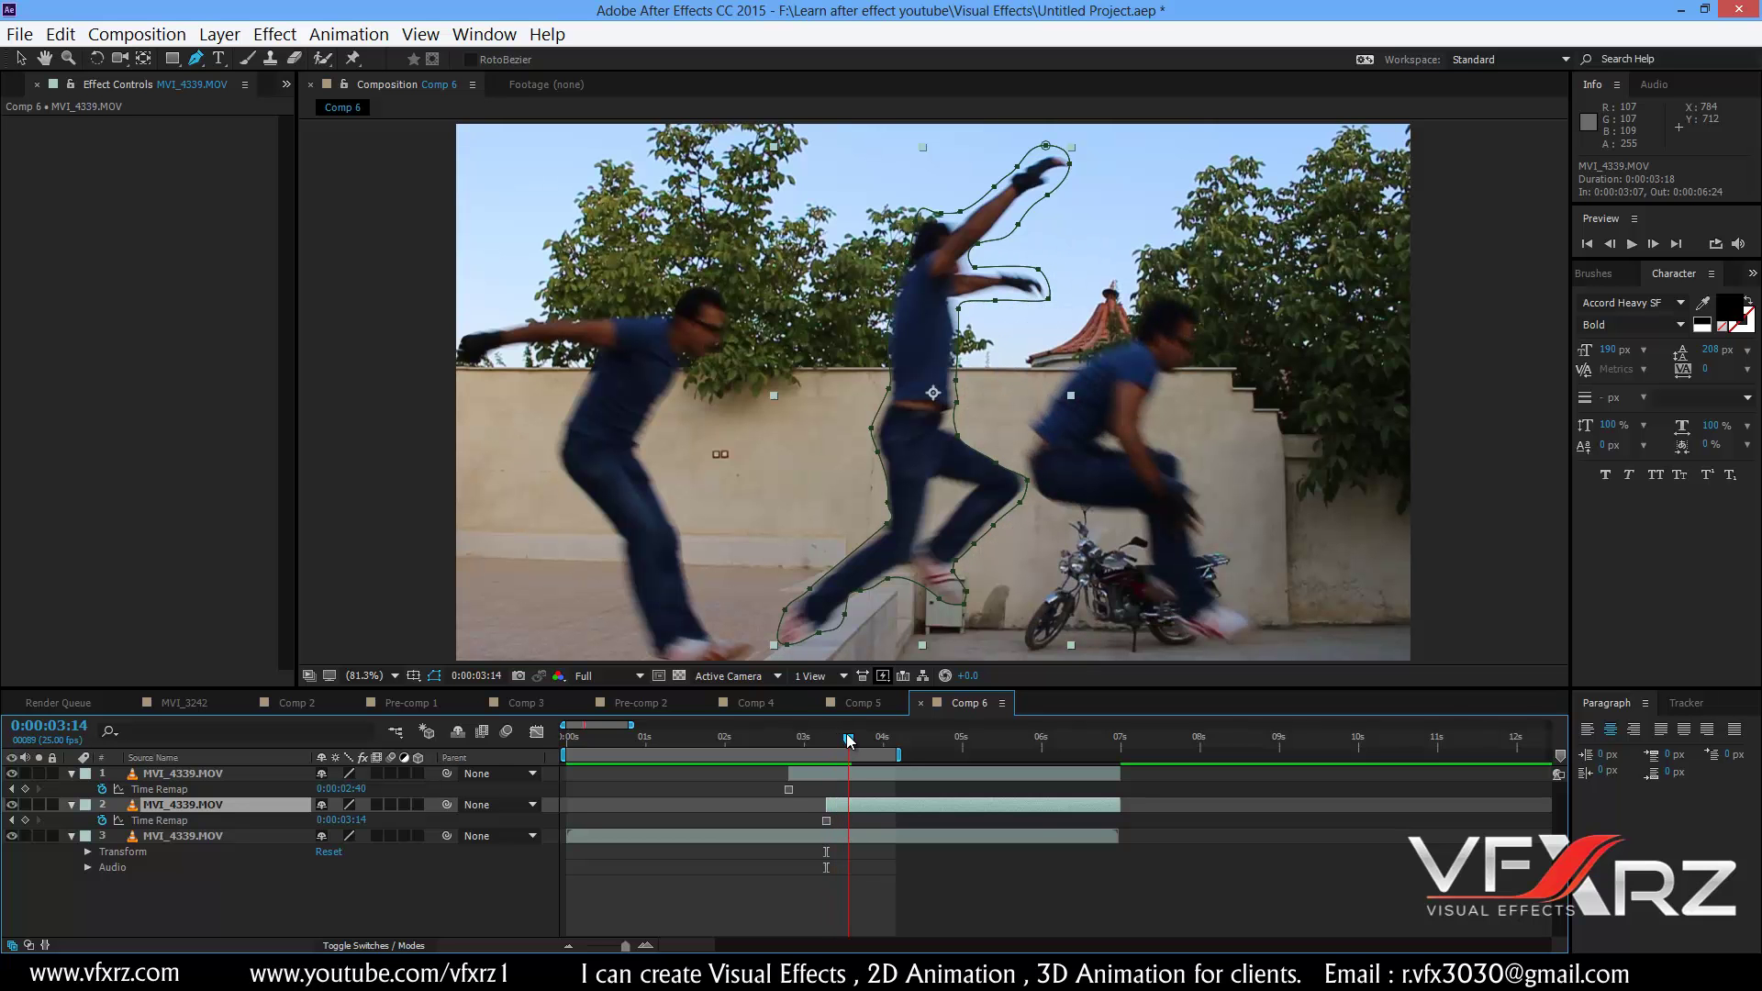
key(ctrl+d)
click(857, 818)
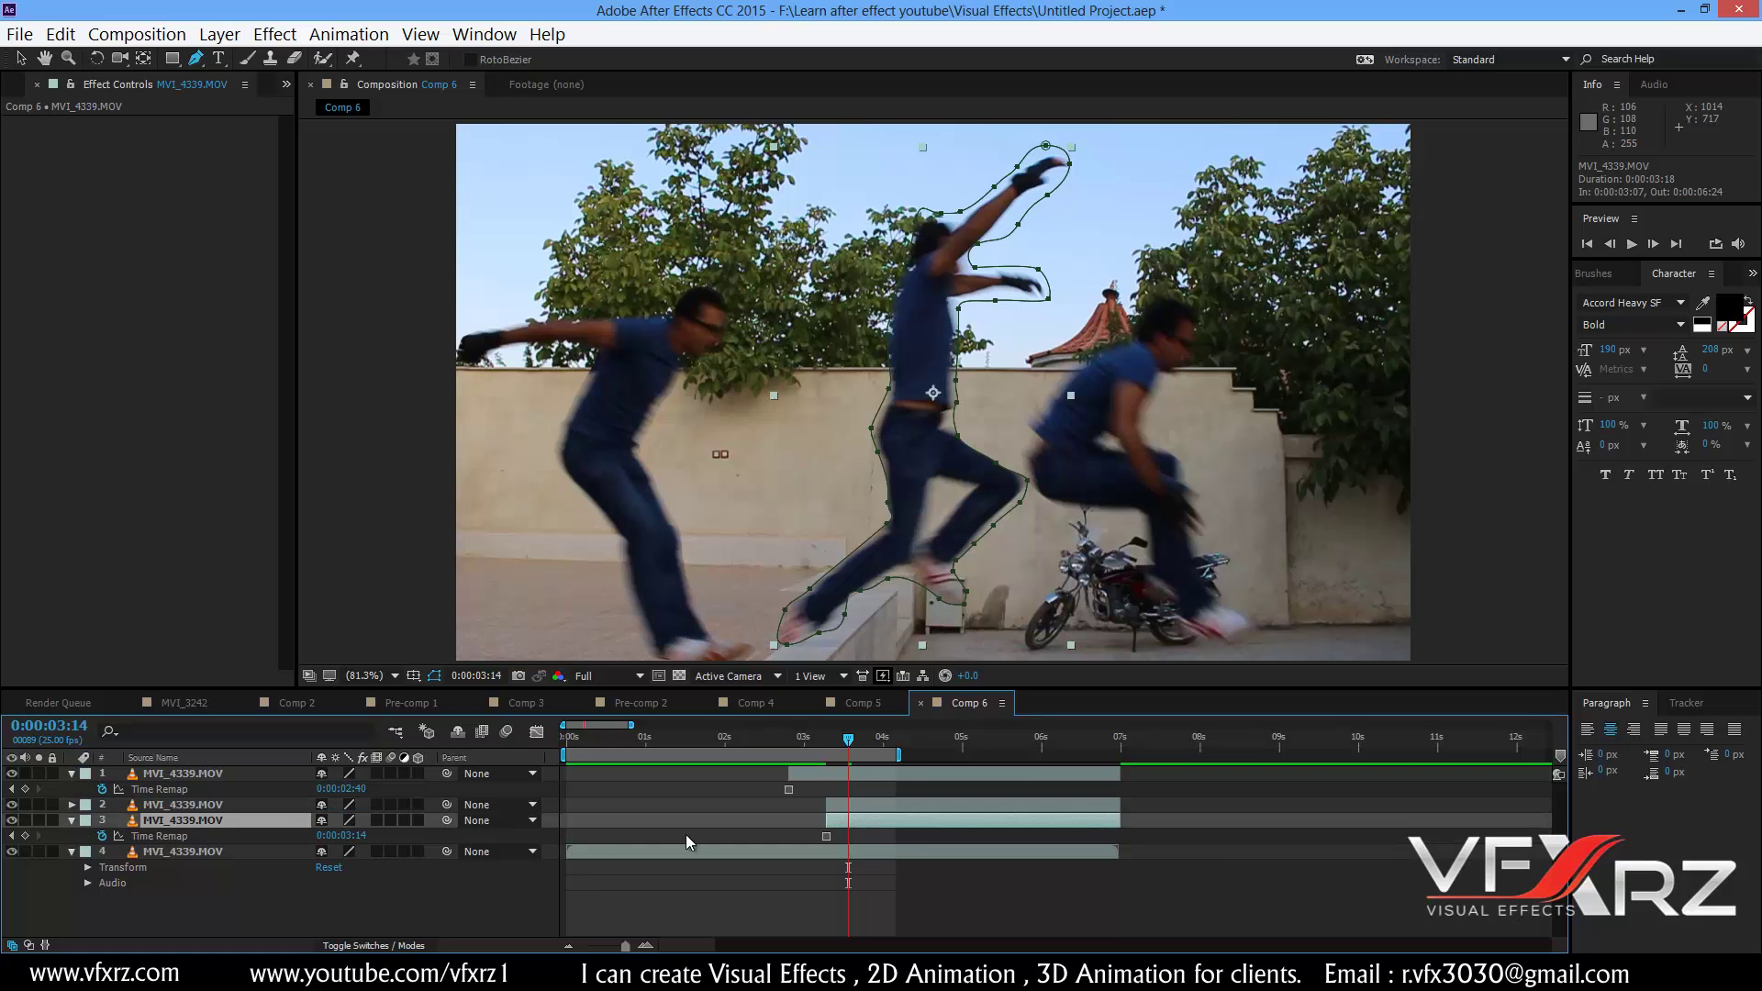
- Disable layer 3's Time Remap and delete its old mask so the full moving clip shows
click(102, 836)
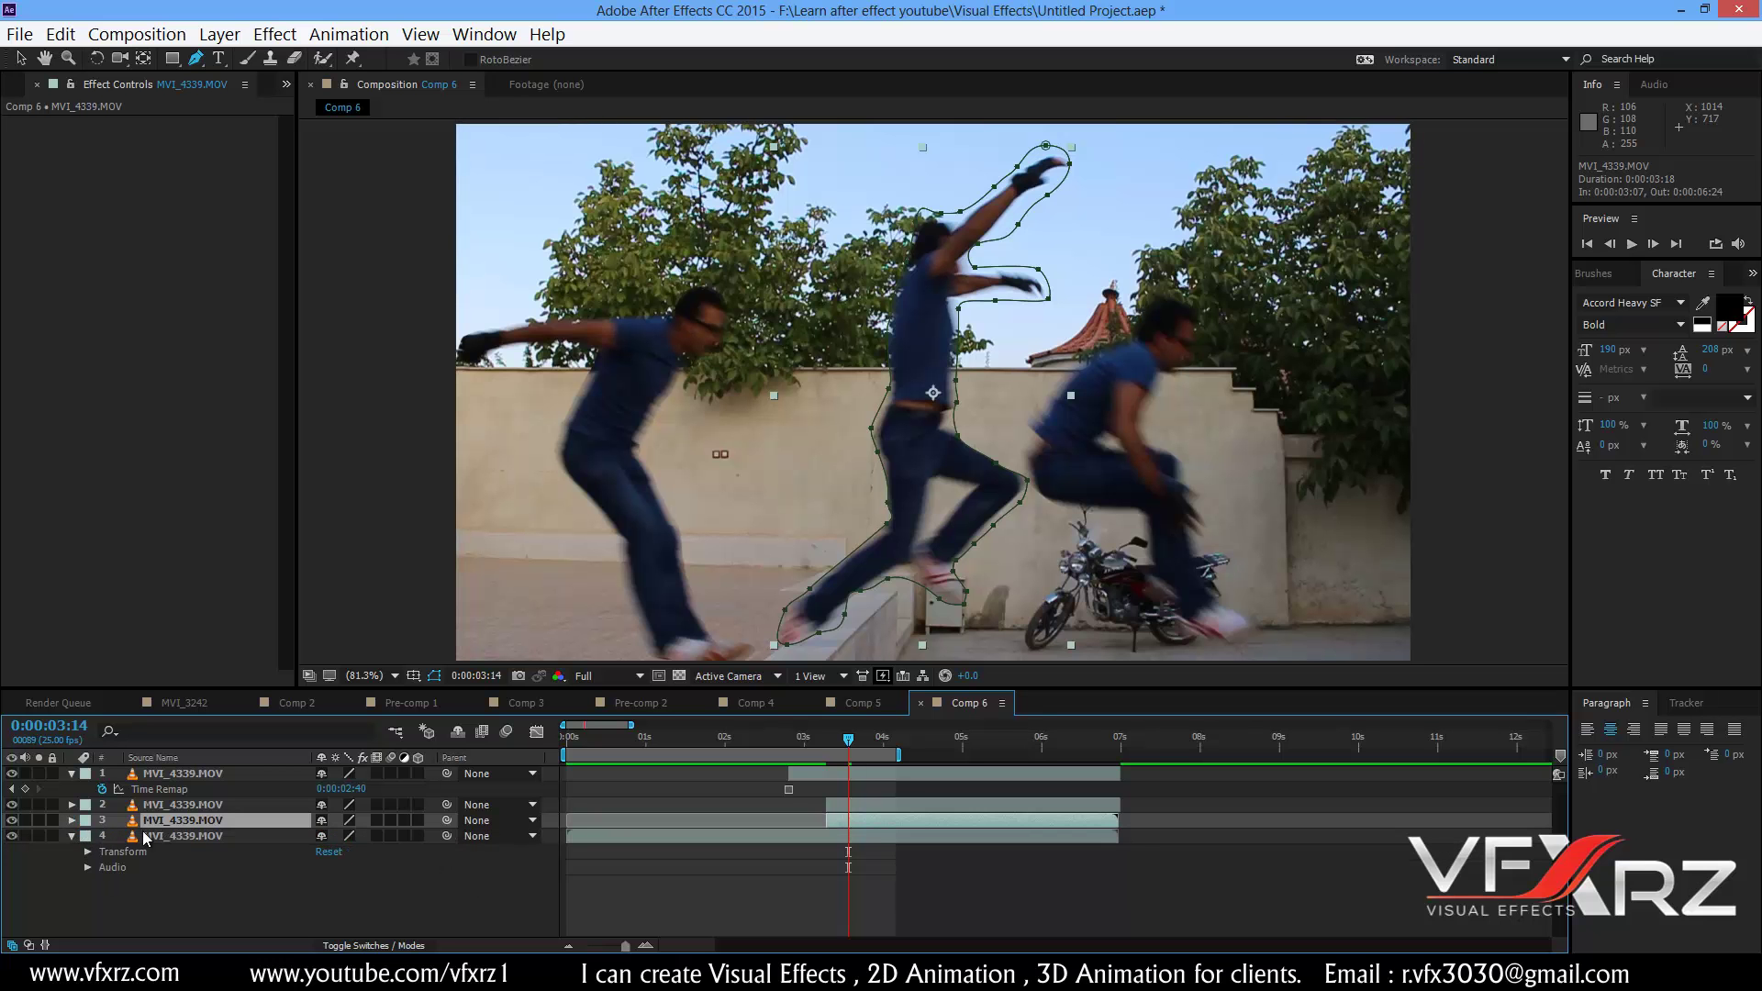
click(70, 820)
click(131, 836)
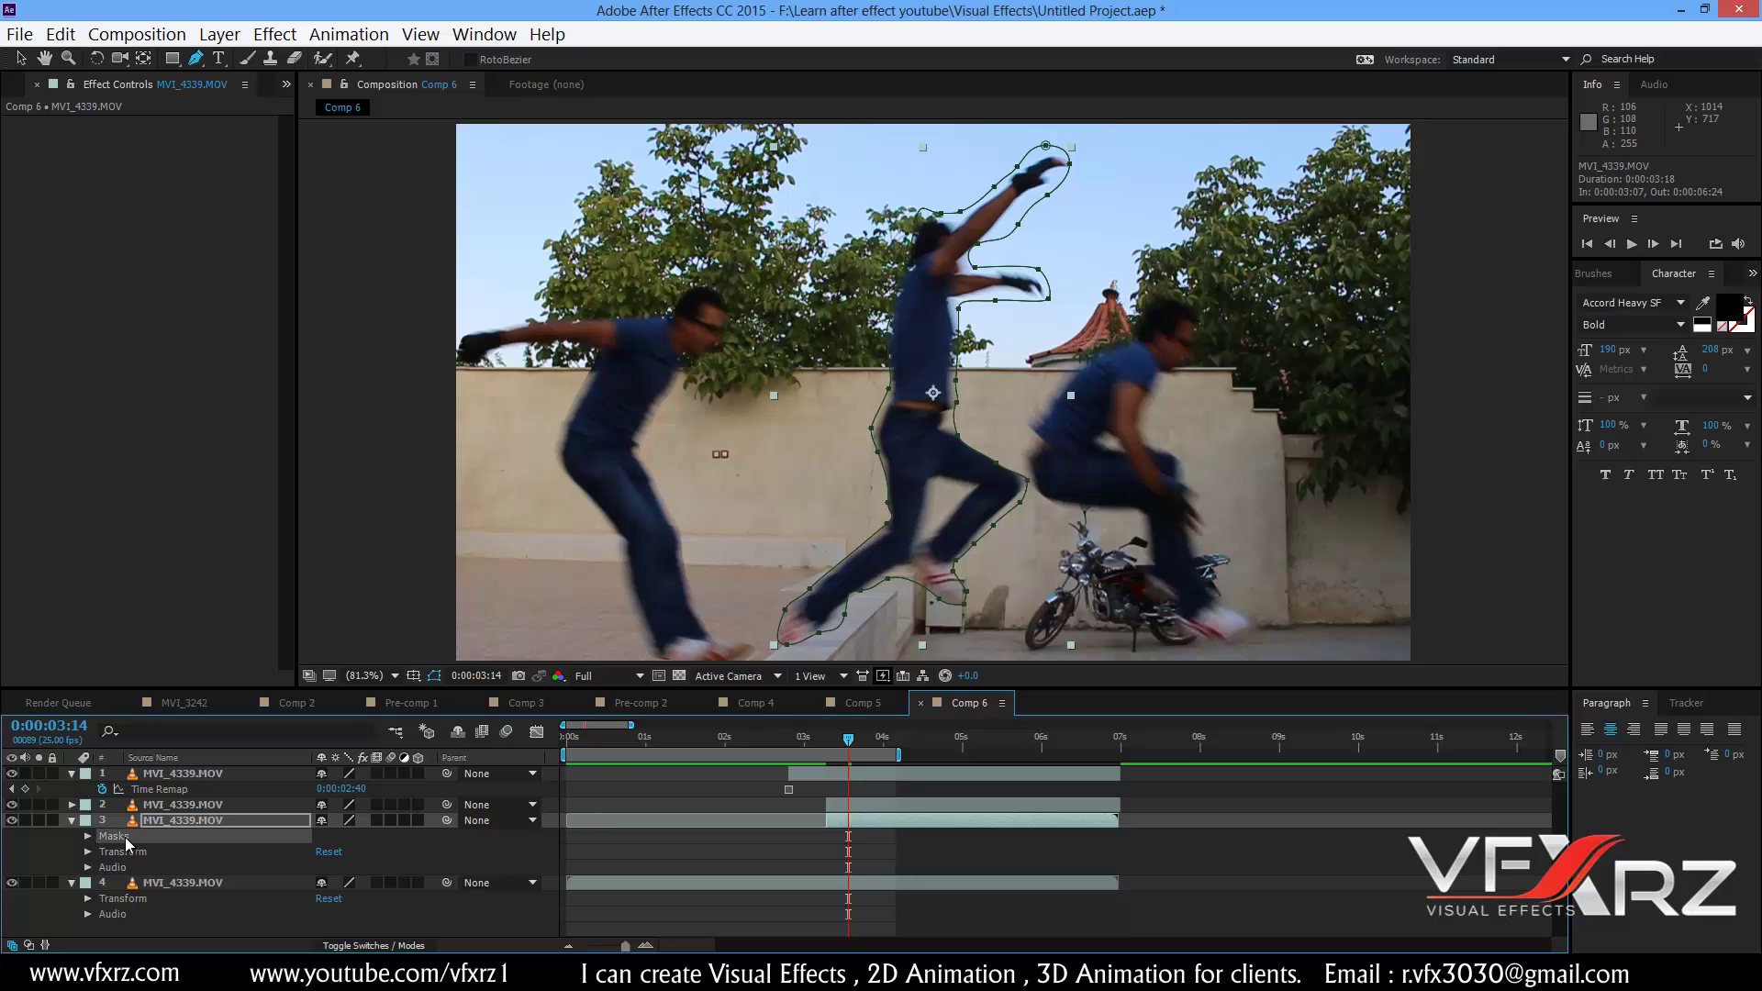
key(Delete)
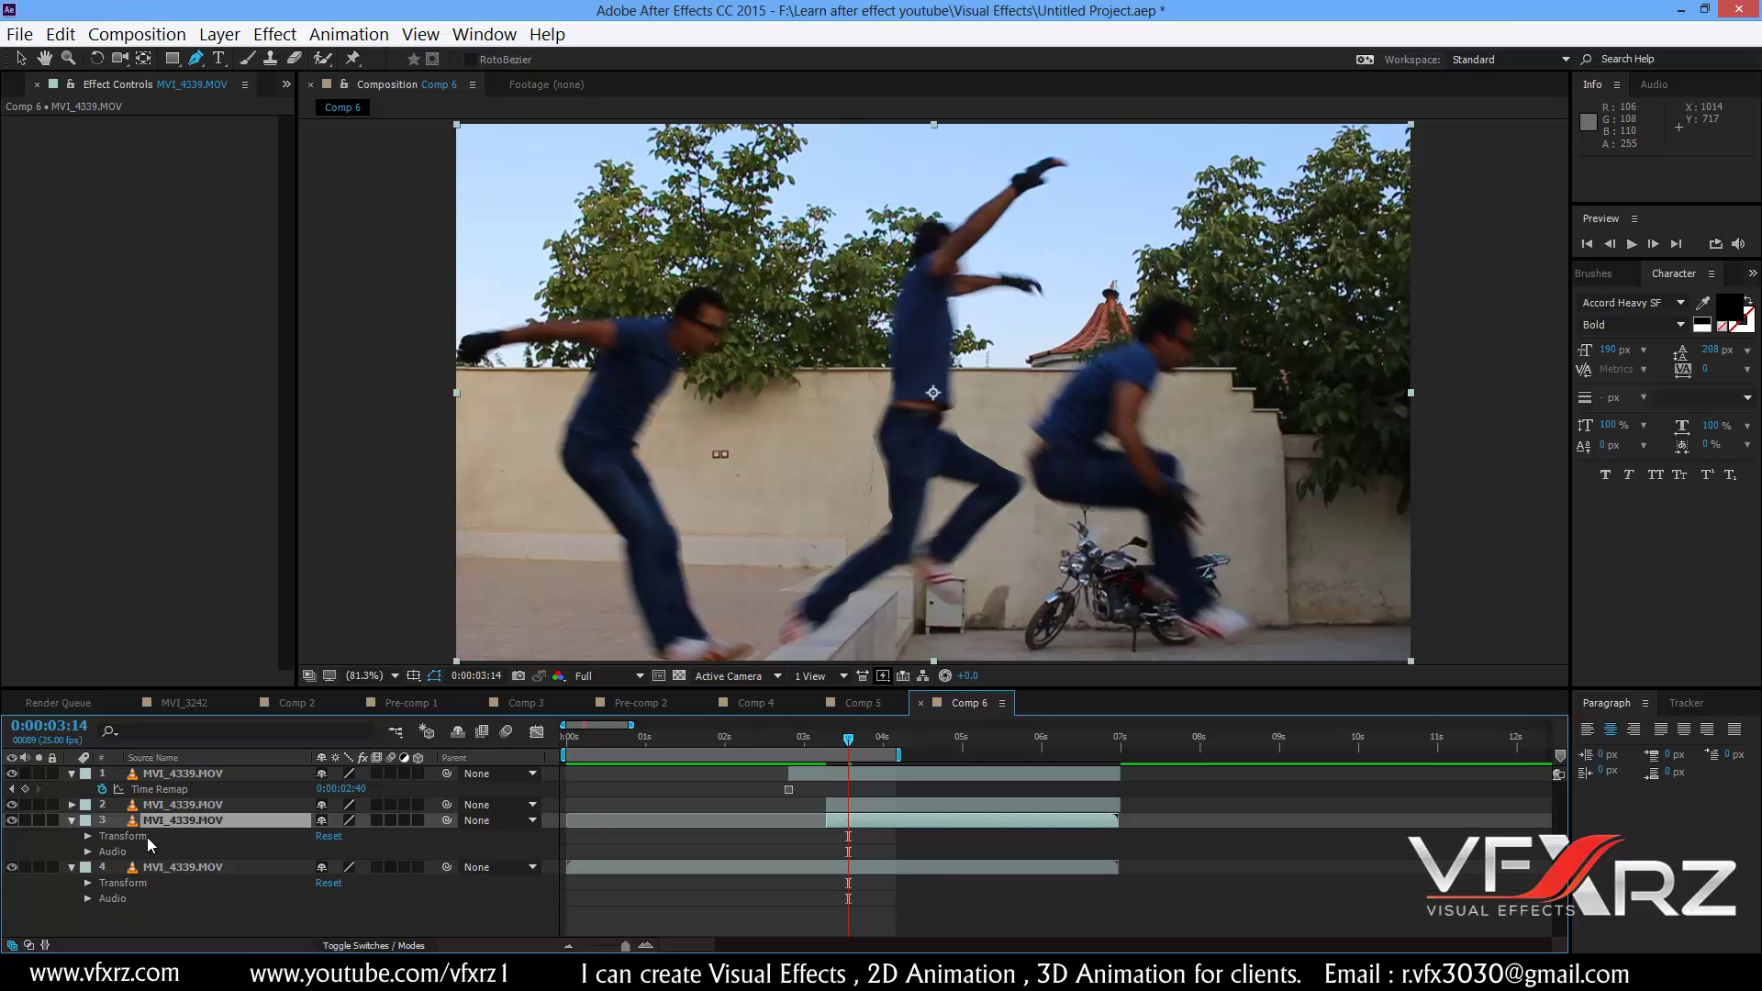
click(172, 820)
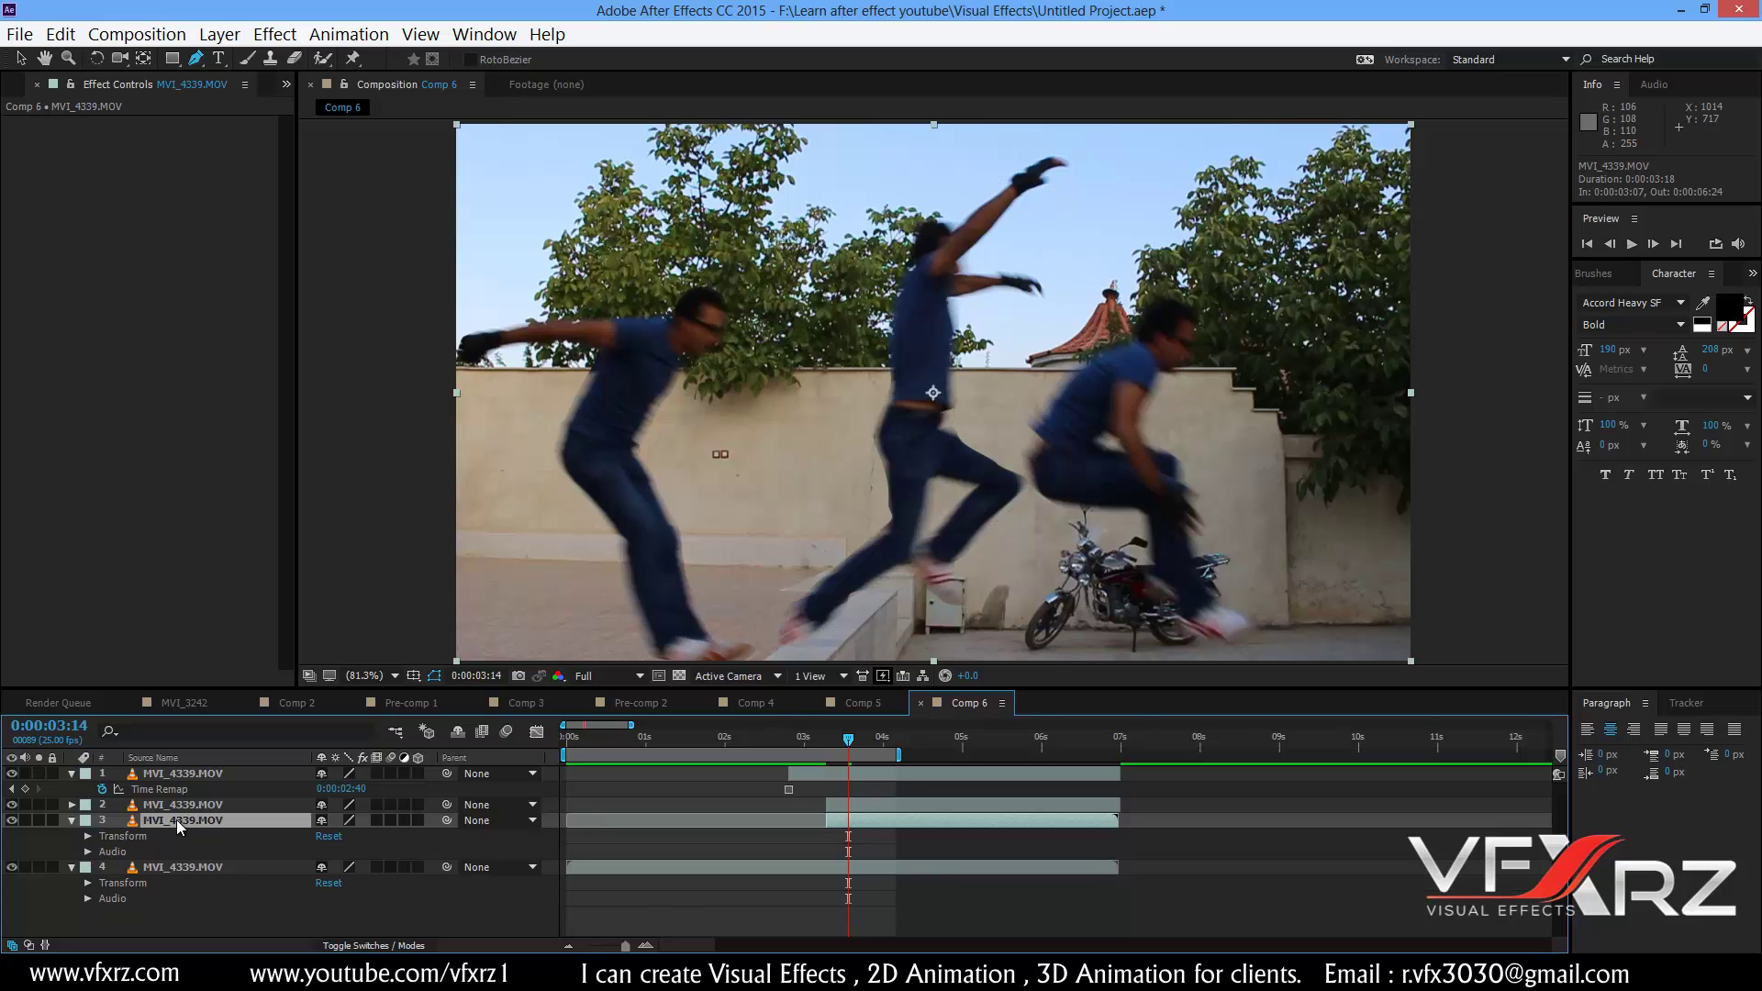
click(1090, 508)
- Trace layer 3's mask down the motorbike jumper's leg to his foot, then up to his back
click(1159, 576)
click(1176, 609)
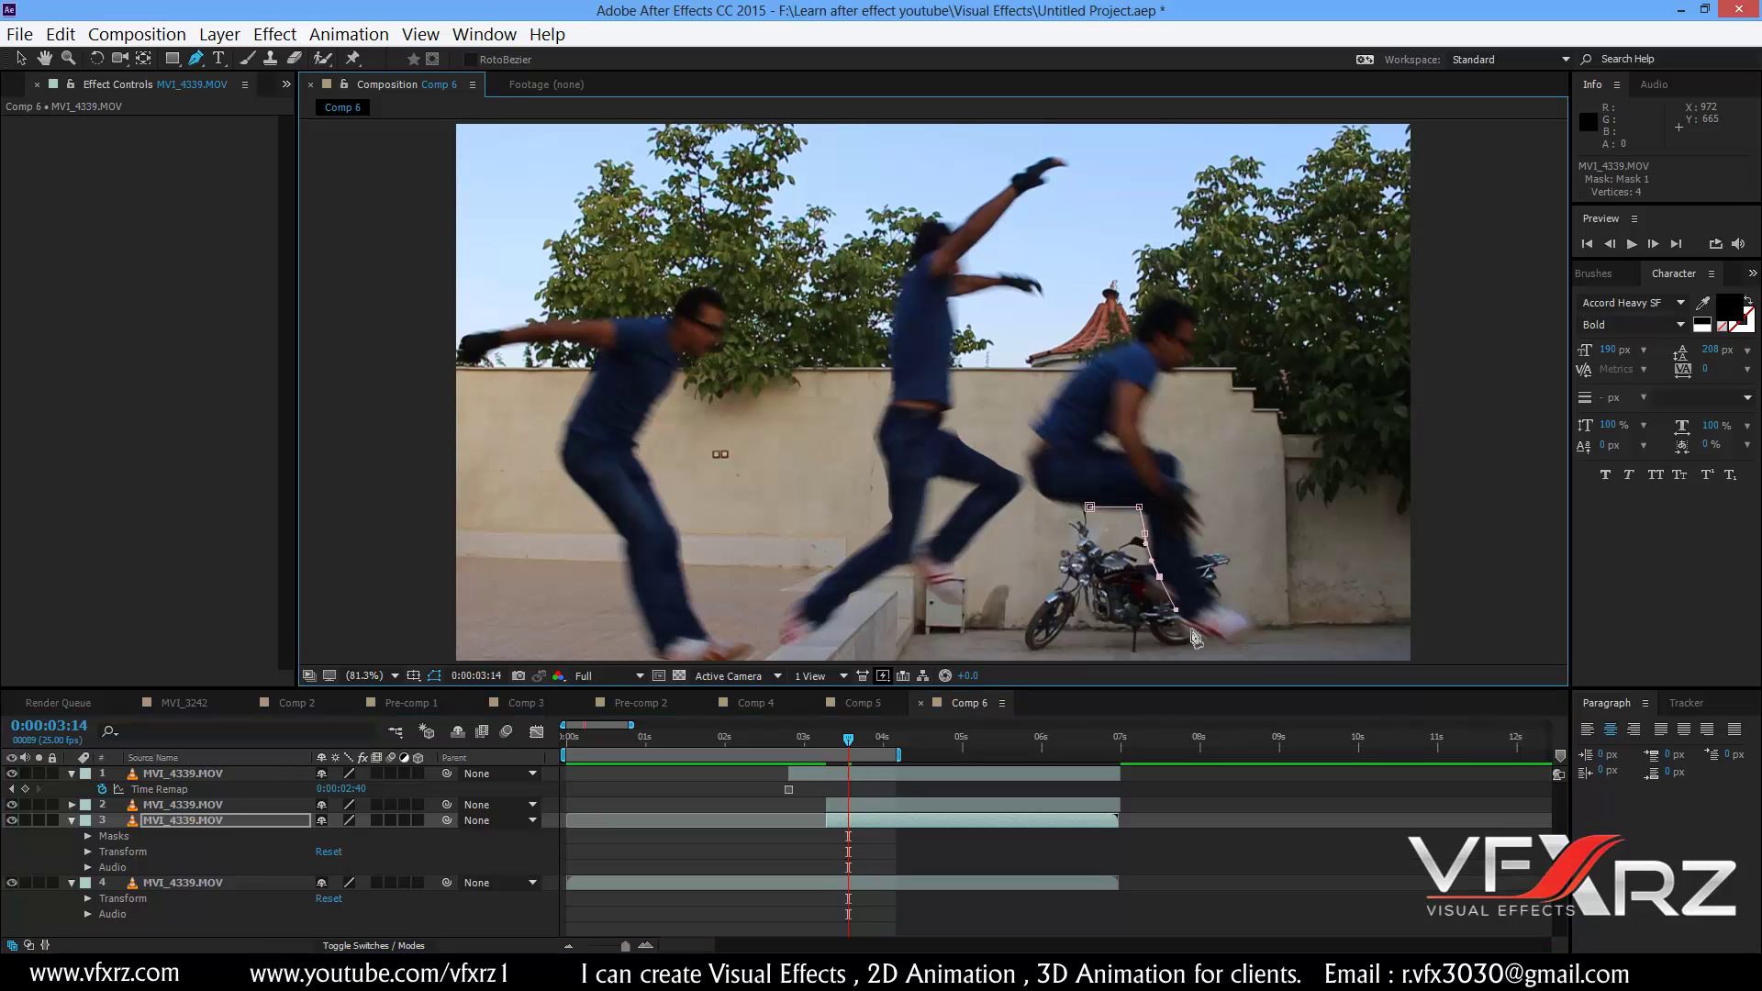
drag(1234, 645, 1277, 623)
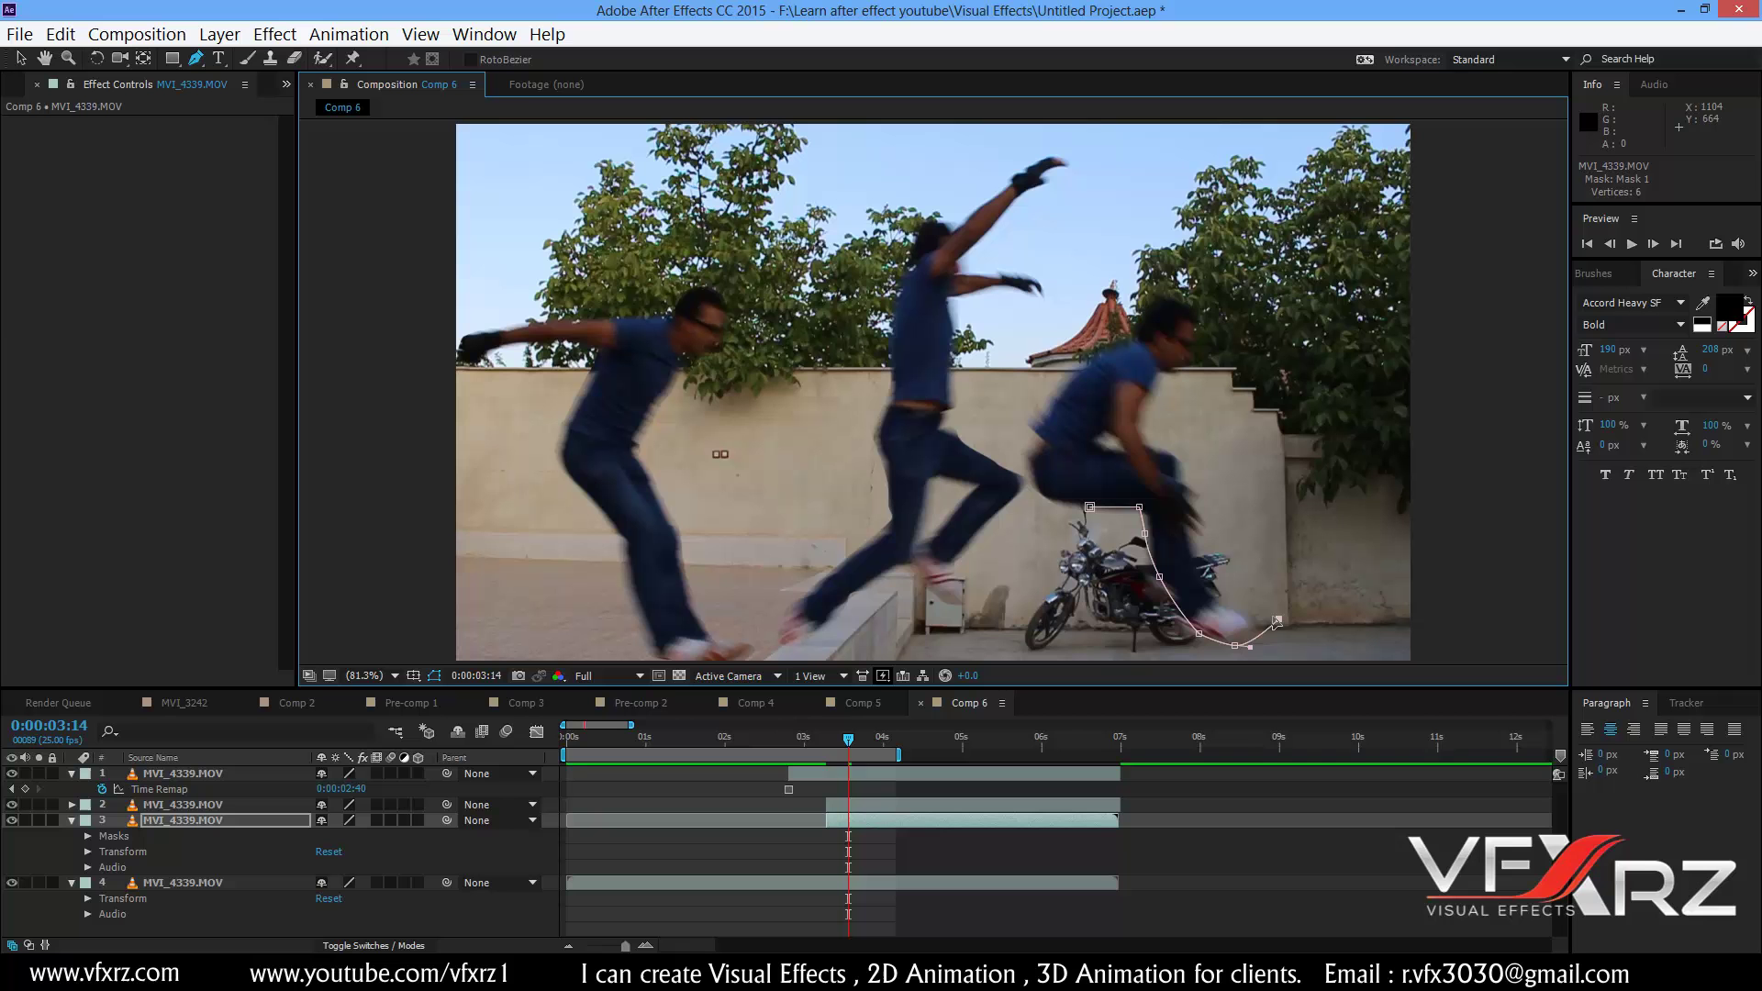
click(1222, 598)
click(1204, 569)
click(1195, 539)
click(1211, 522)
click(1200, 489)
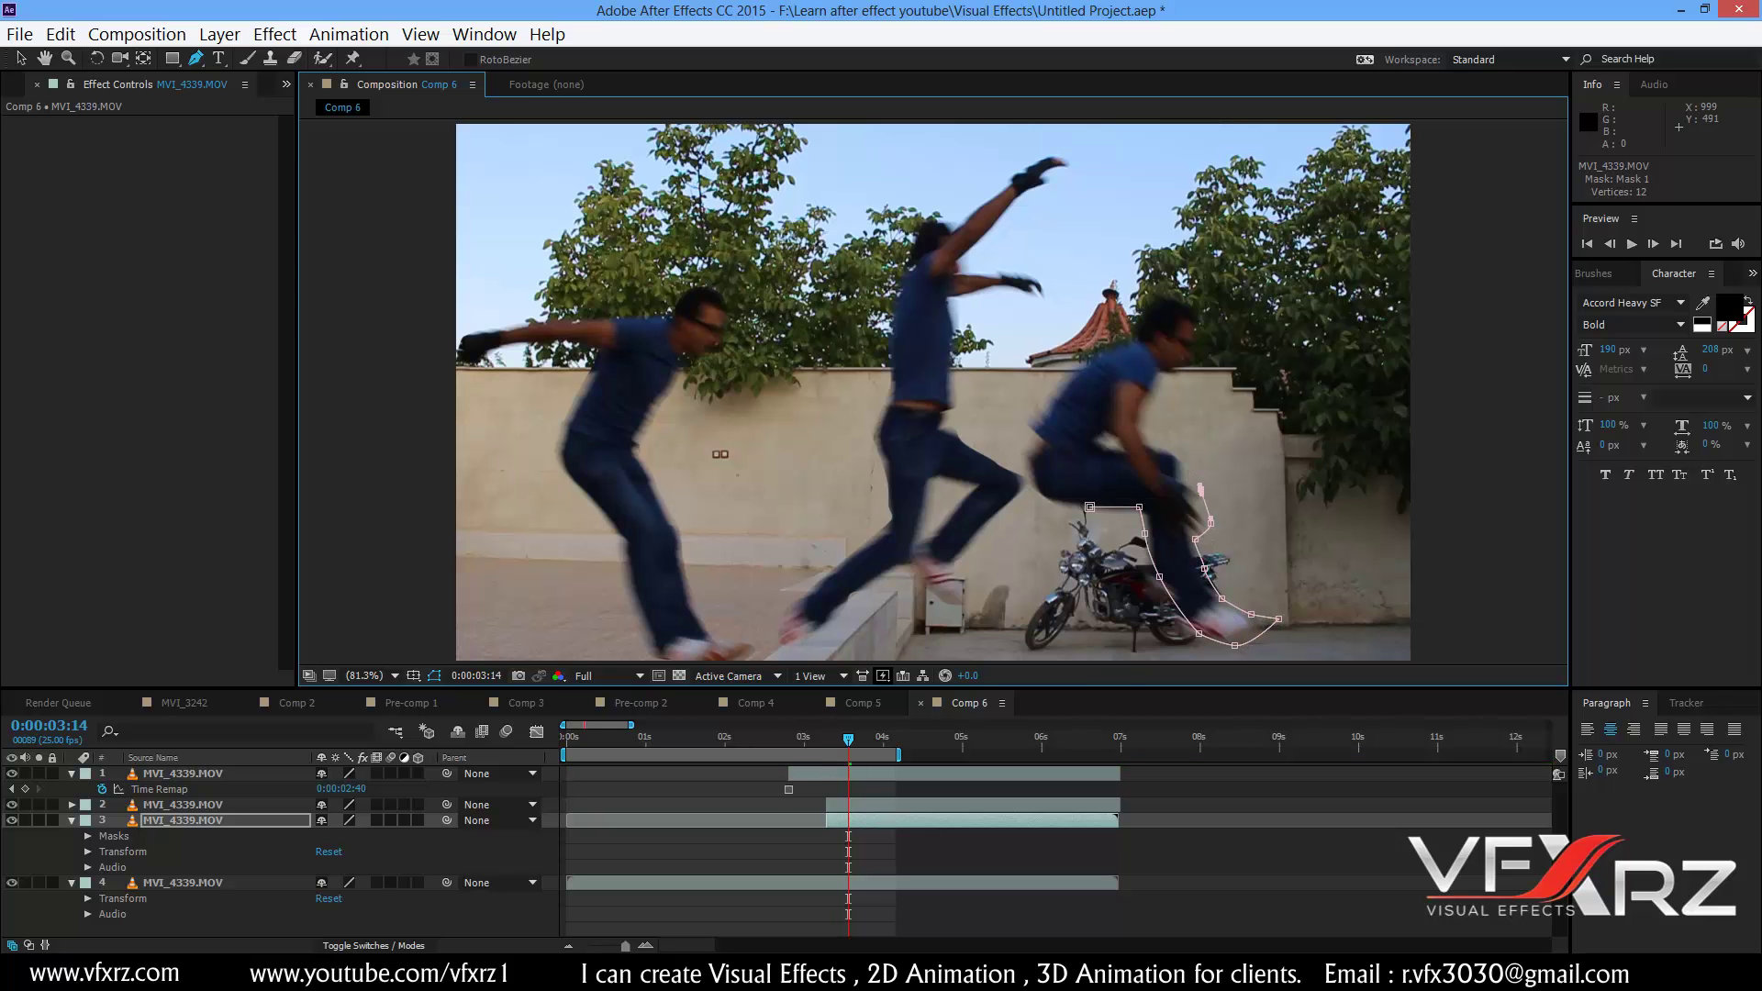
click(1184, 467)
click(1169, 448)
click(1151, 429)
click(1162, 404)
click(1195, 361)
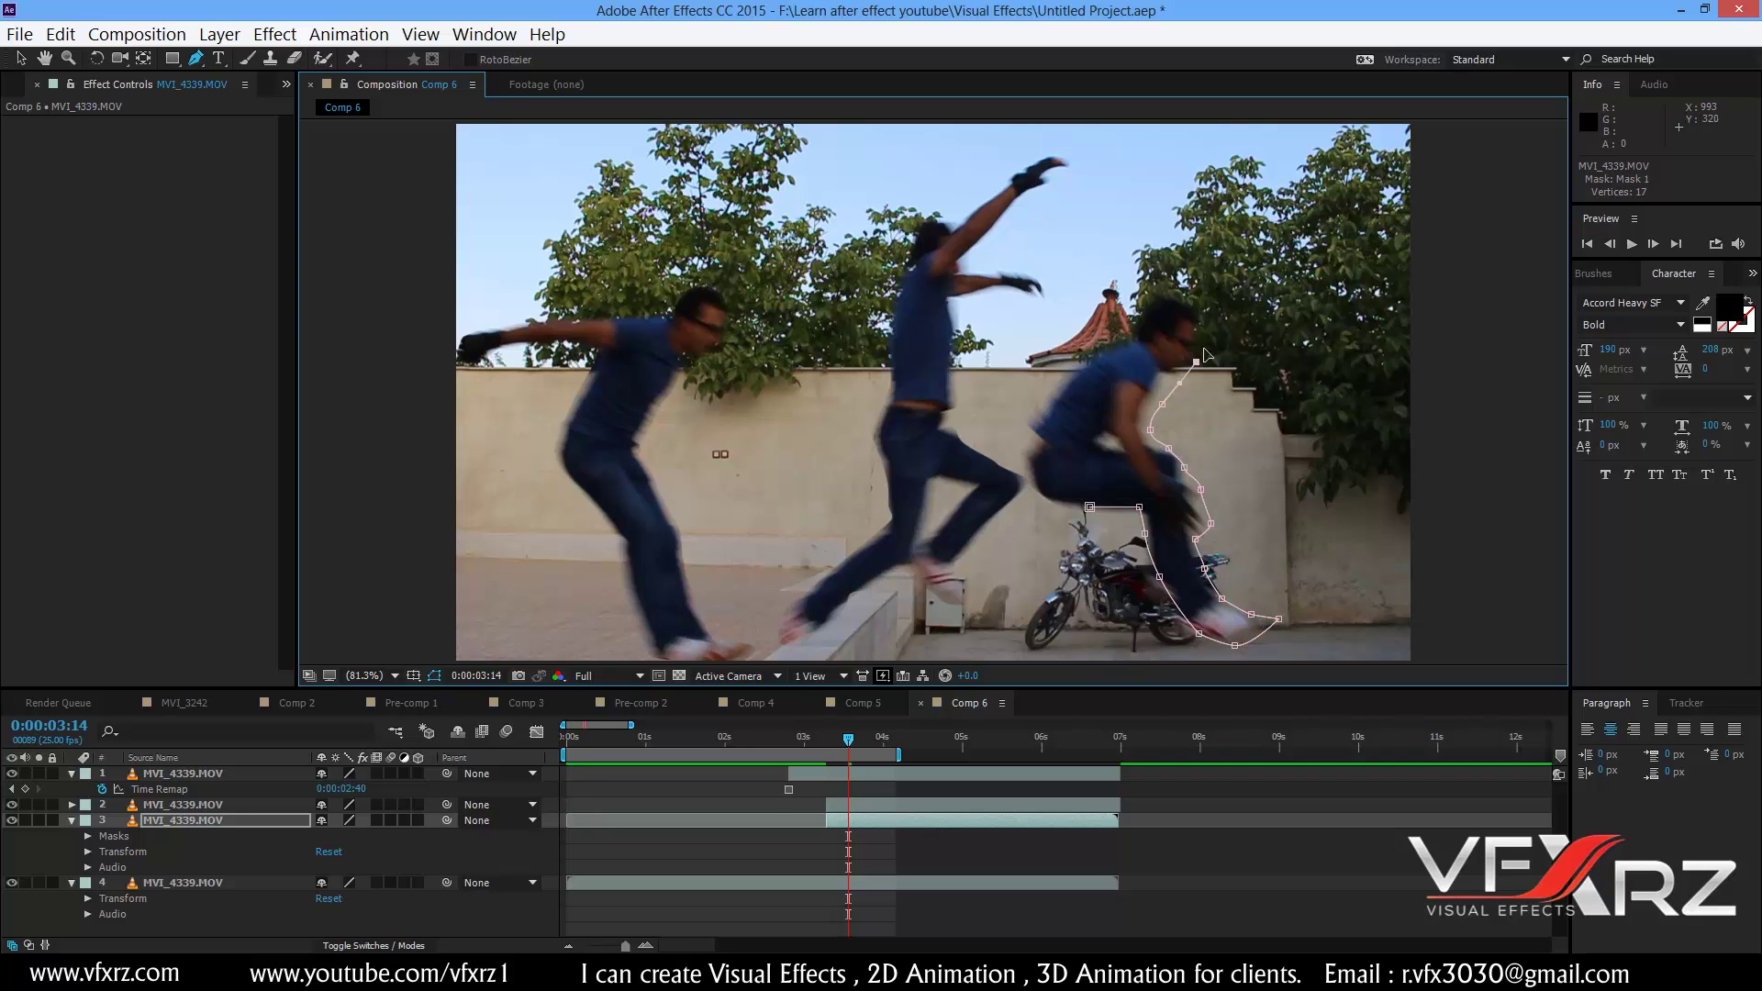
- Finish the mask around his head and down the back, and trim layer 3 to start at 0:00:03:14
click(1204, 343)
click(1217, 321)
click(1207, 309)
click(1166, 288)
click(1131, 330)
drag(1118, 344, 1093, 359)
click(1066, 367)
click(1047, 390)
click(1032, 424)
click(1008, 473)
click(1046, 501)
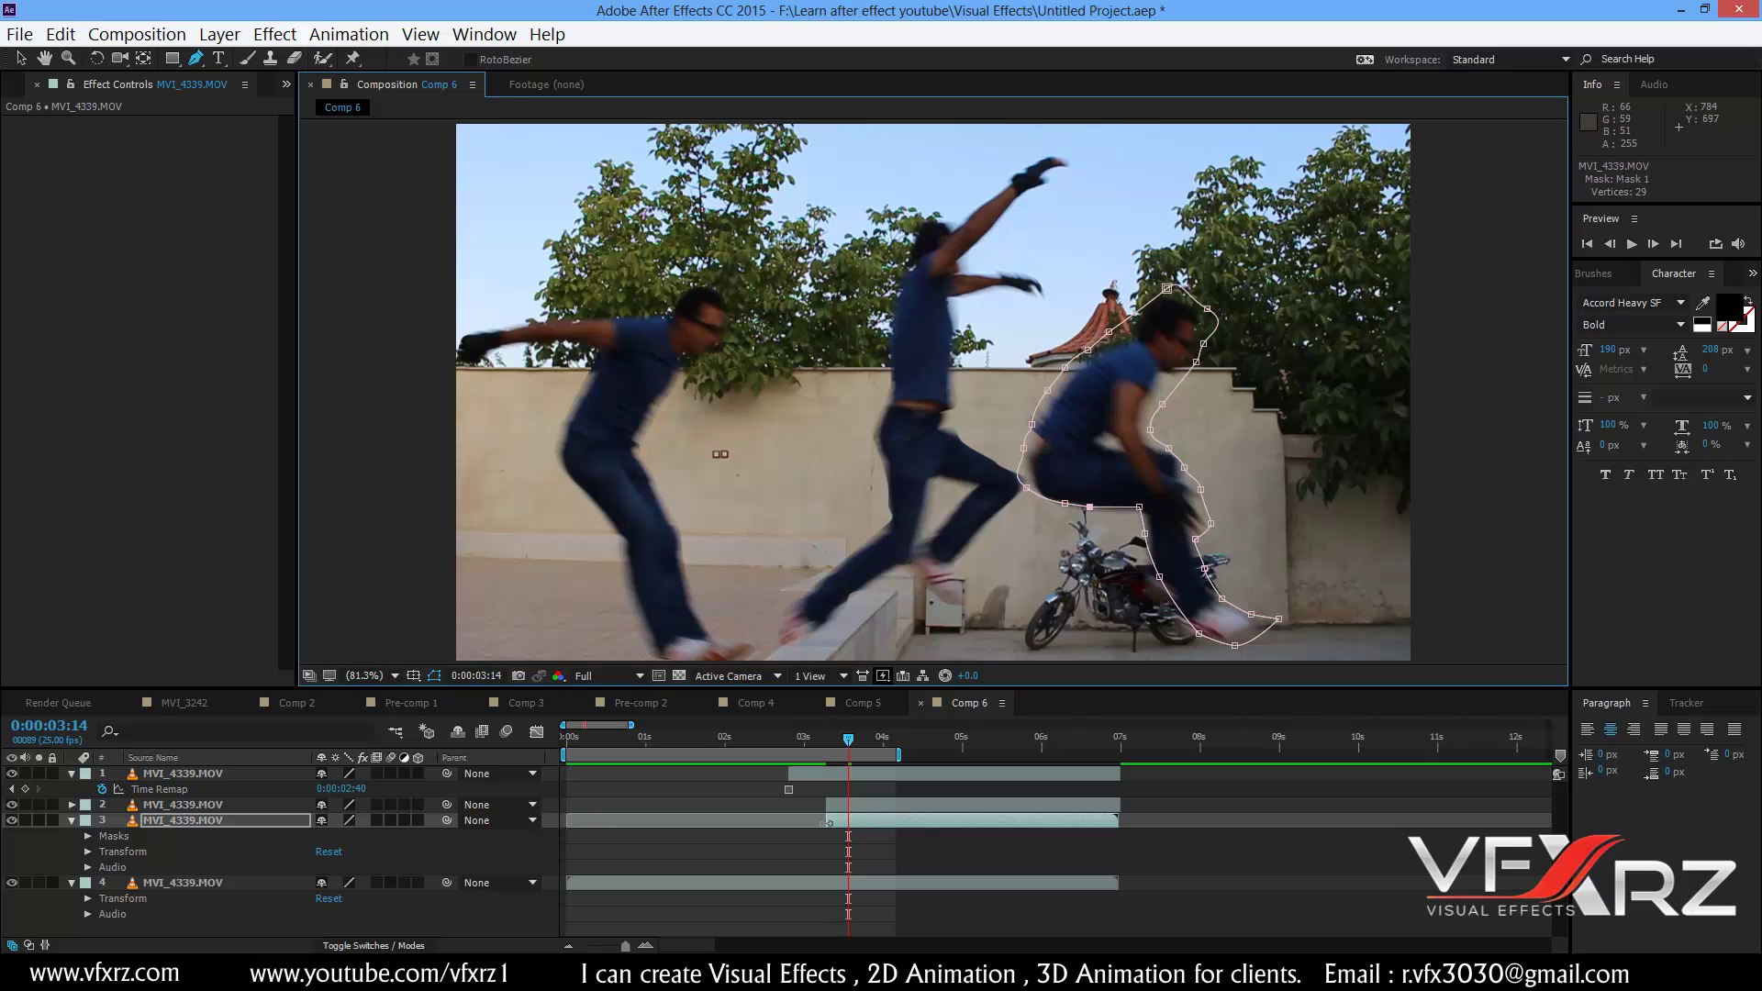
drag(827, 823, 848, 823)
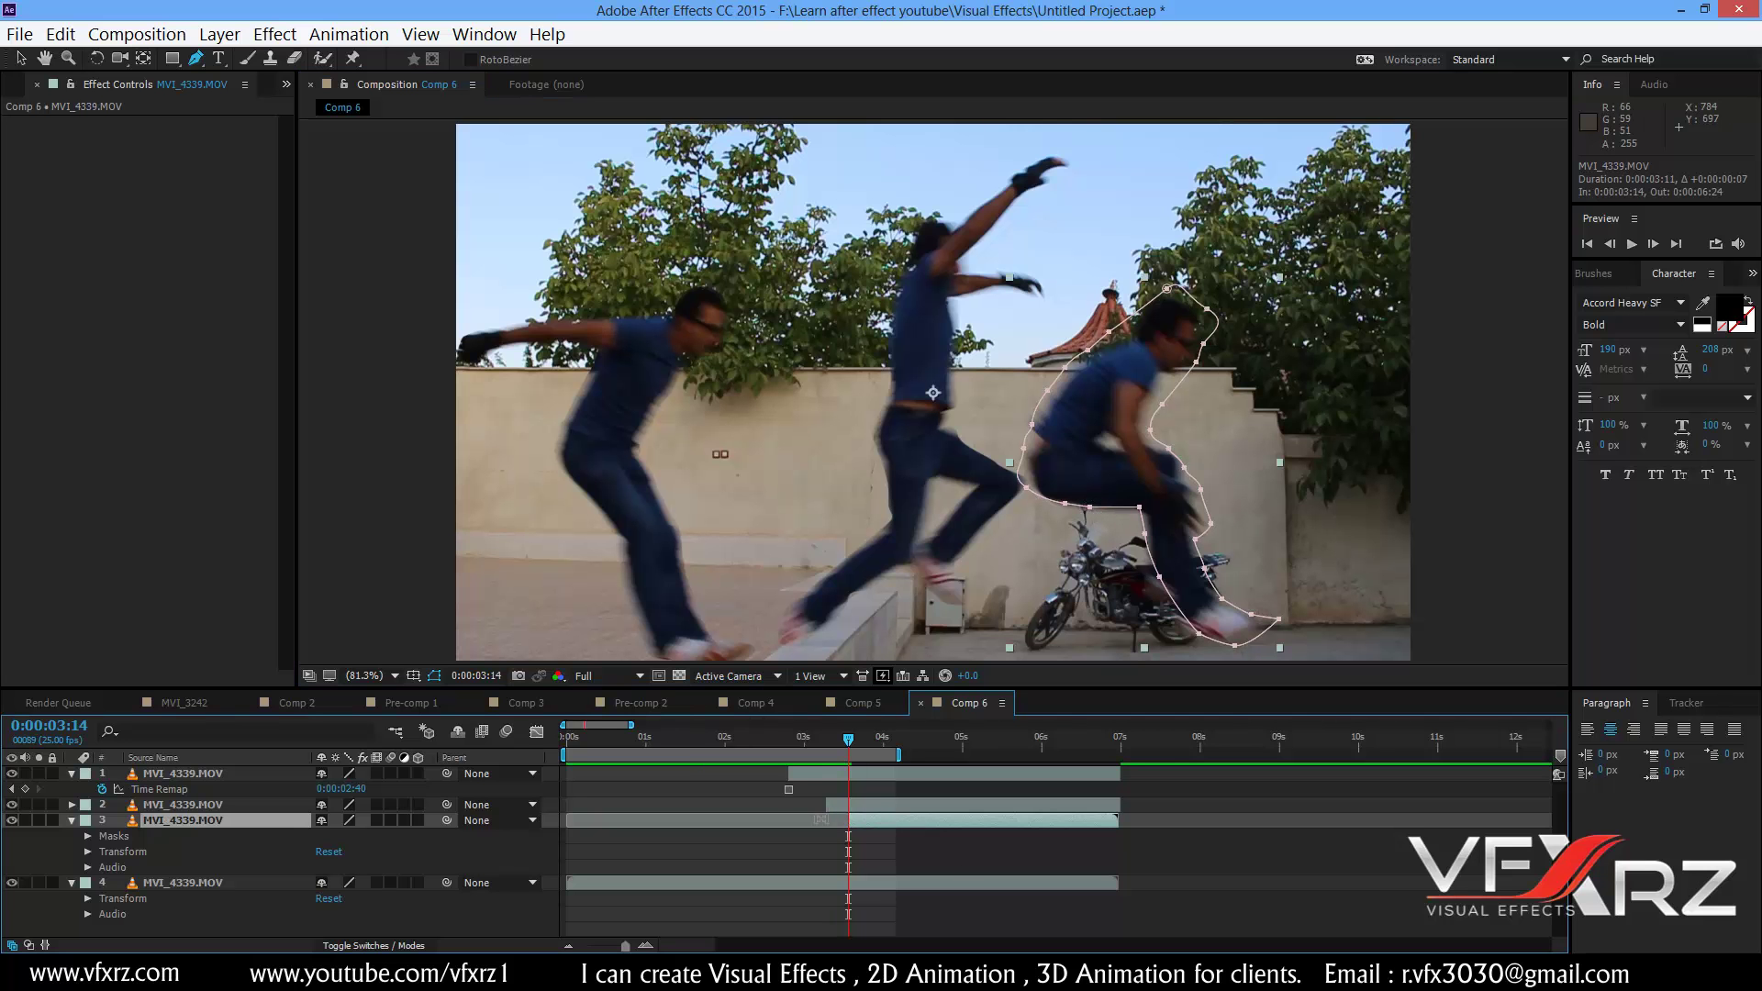
- Step forward one frame and undo the start trim on layer 3
click(852, 744)
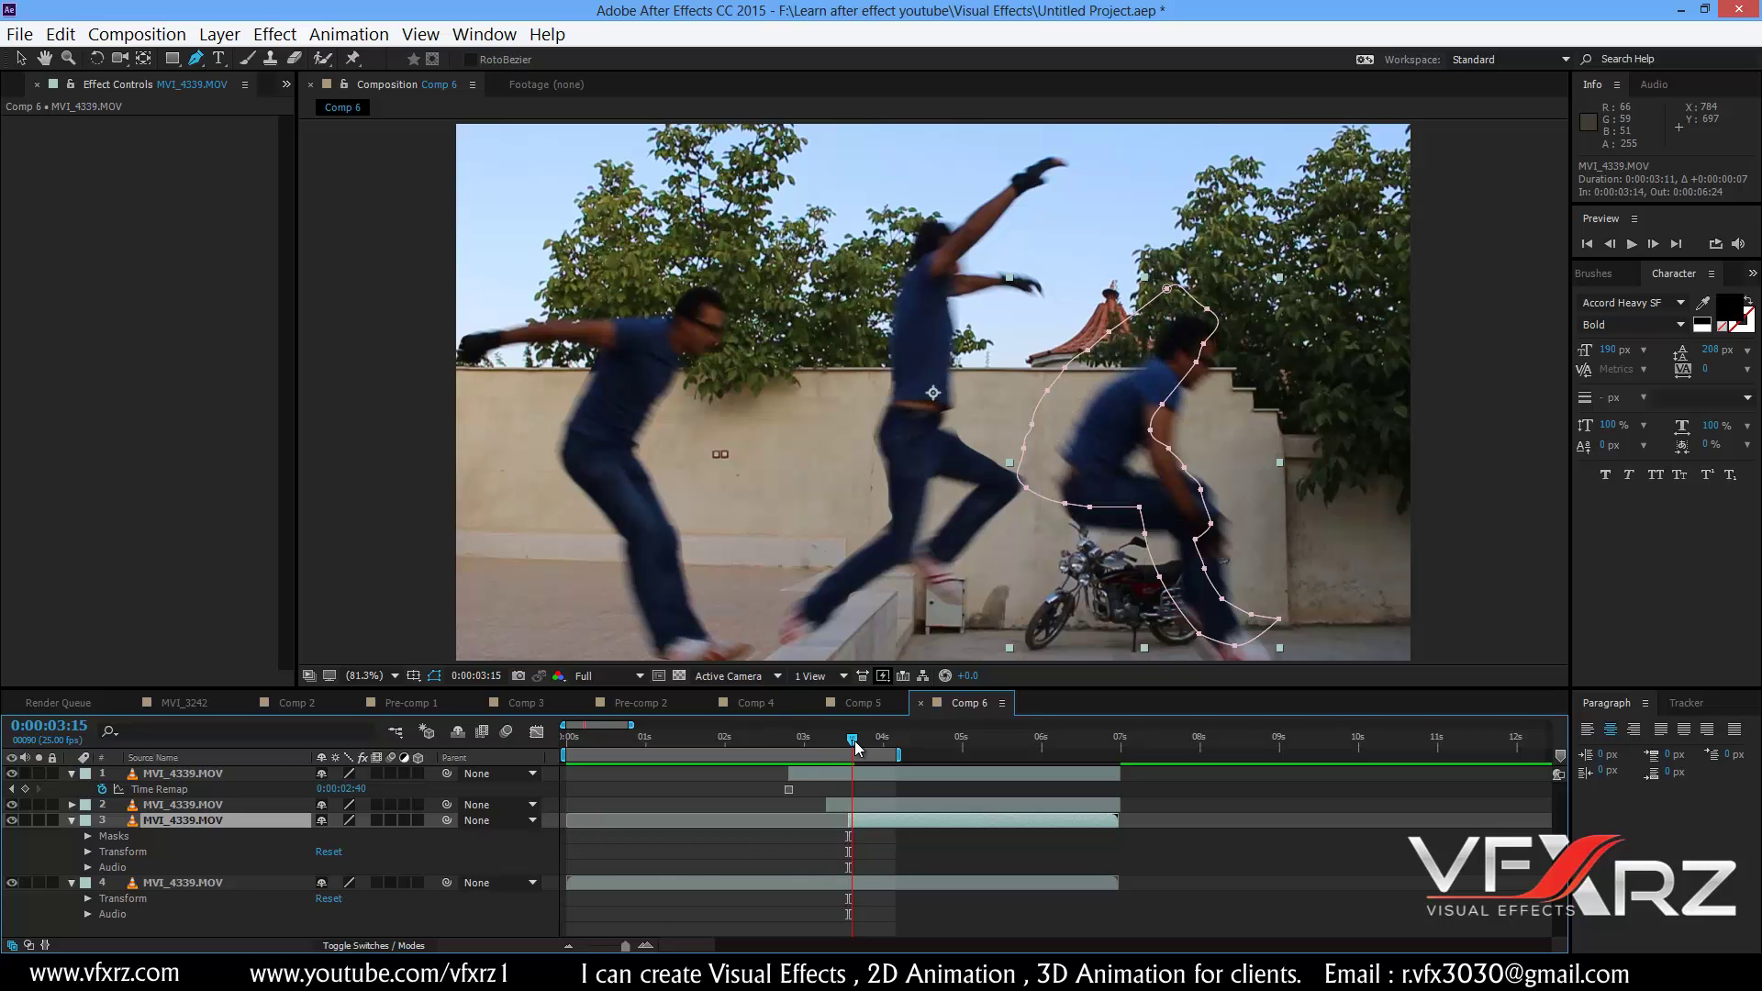
key(ctrl+z)
key(Page_Up)
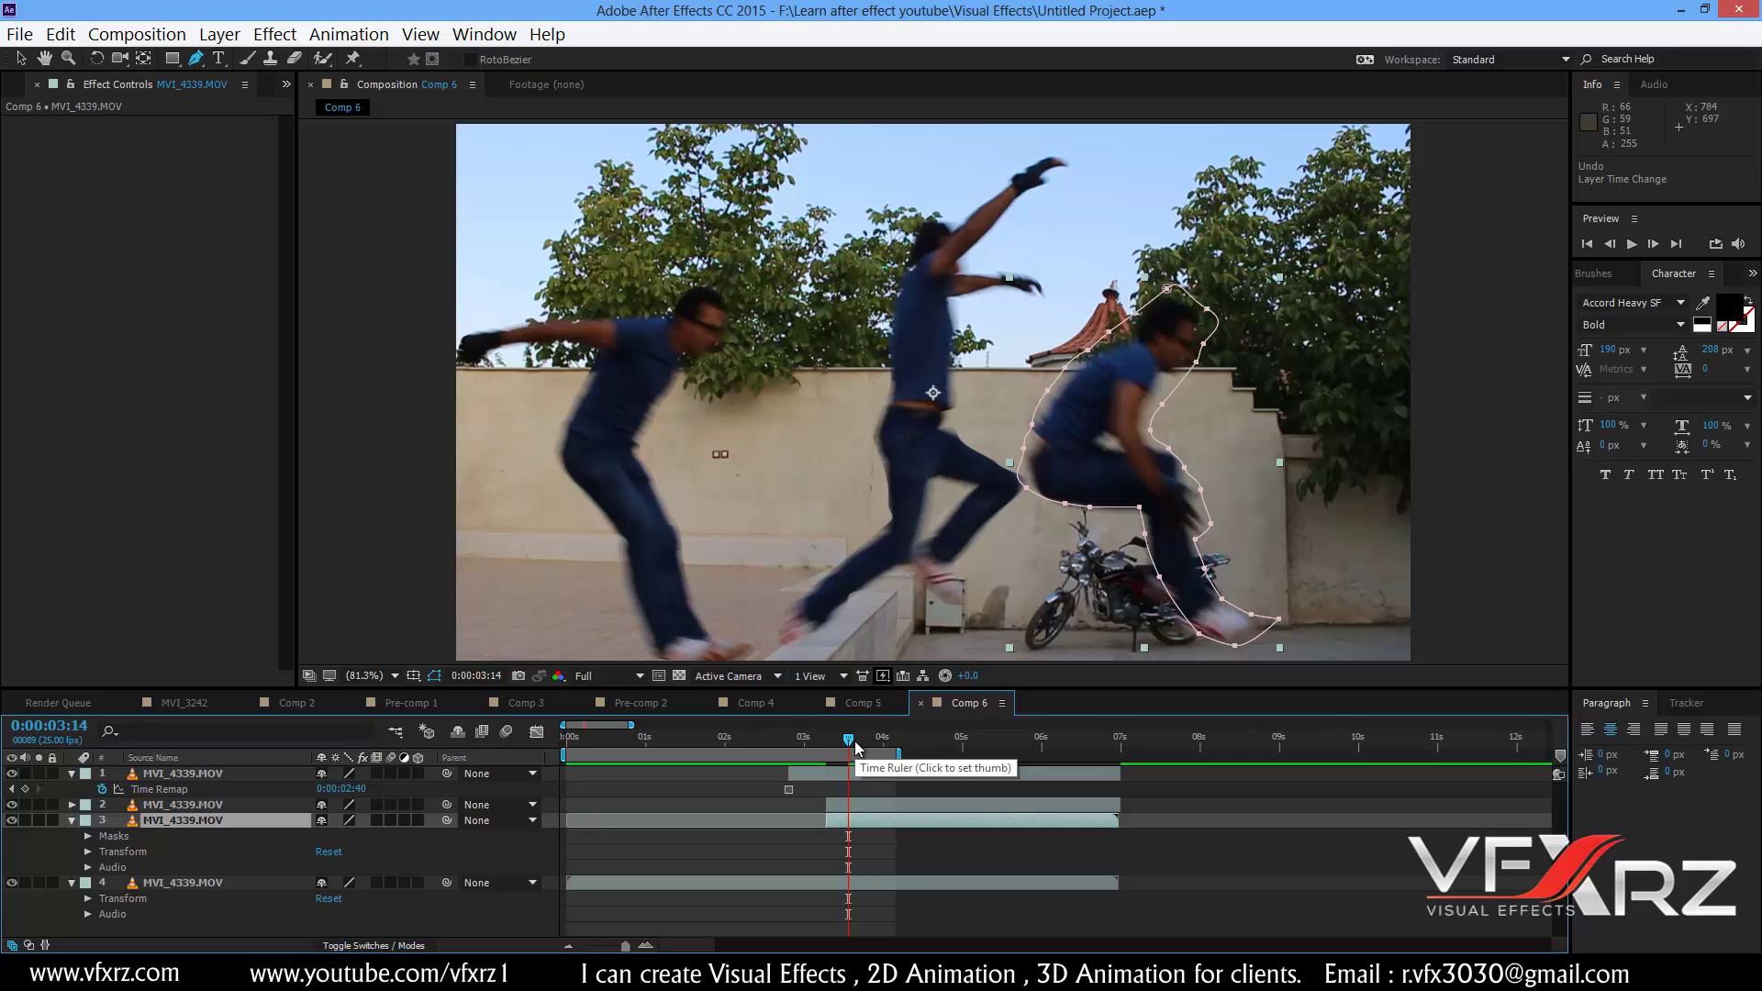
- Freeze layer 3's motorbike jumper on its current frame and move the playhead to 0:00:03:23
right_click(852, 823)
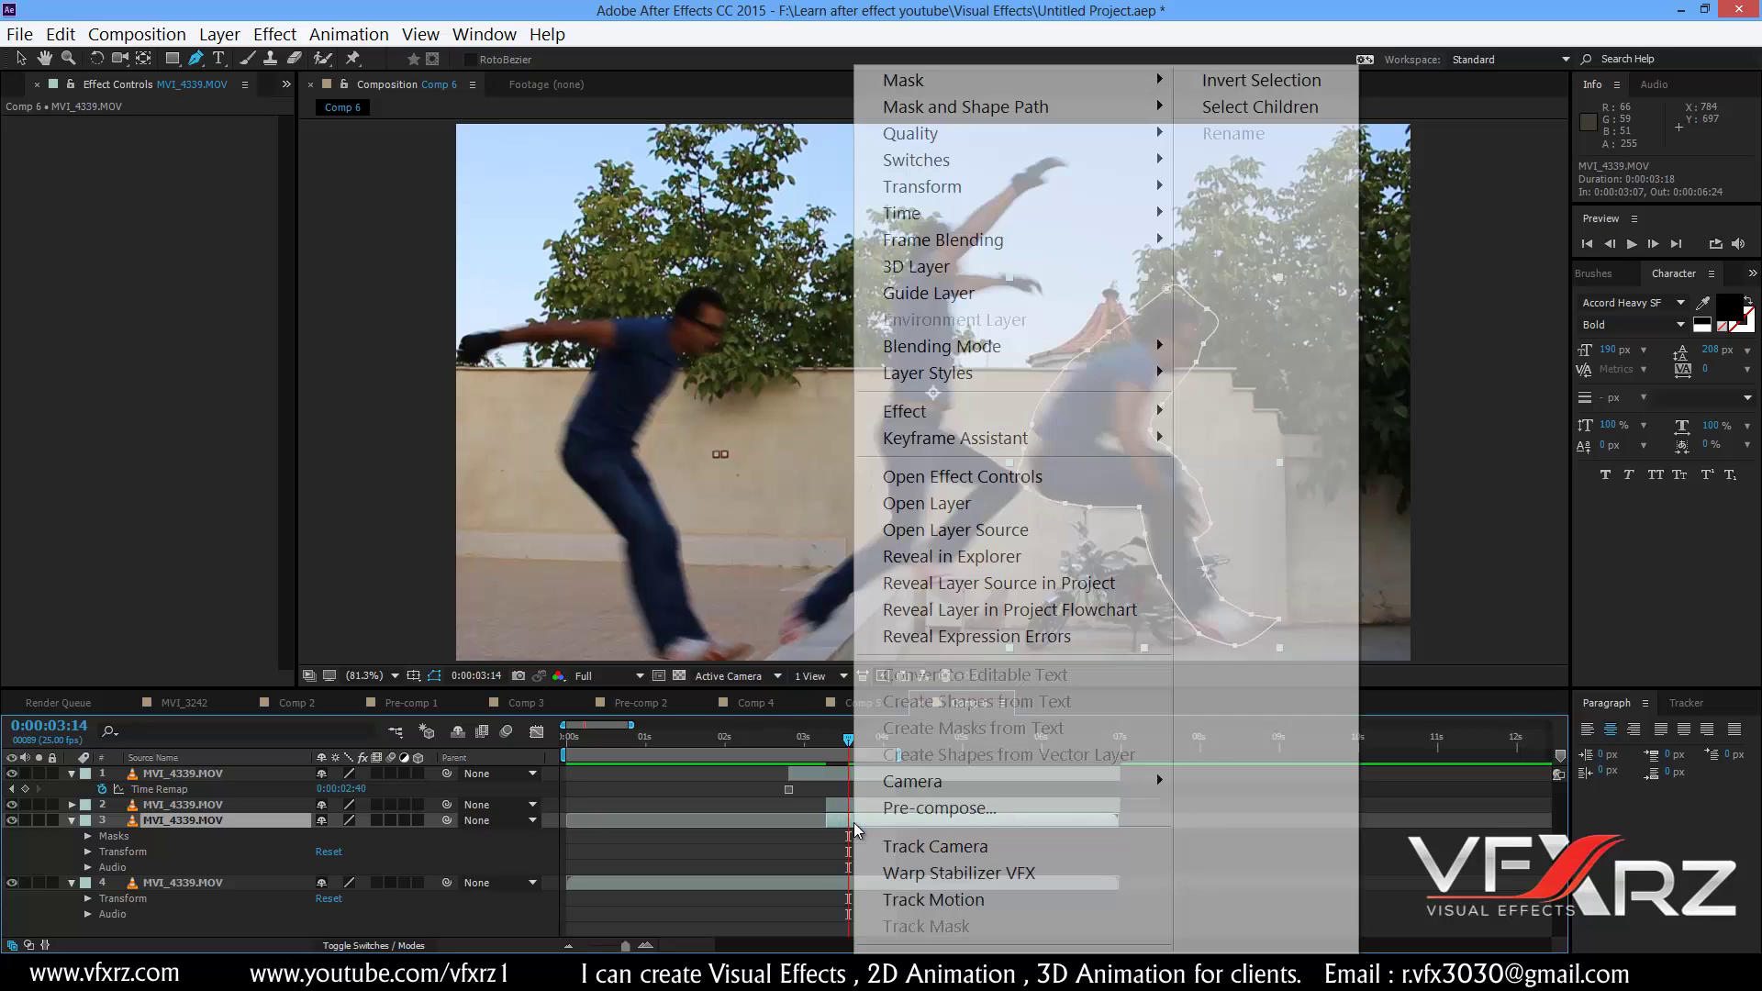
mouse_move(926, 213)
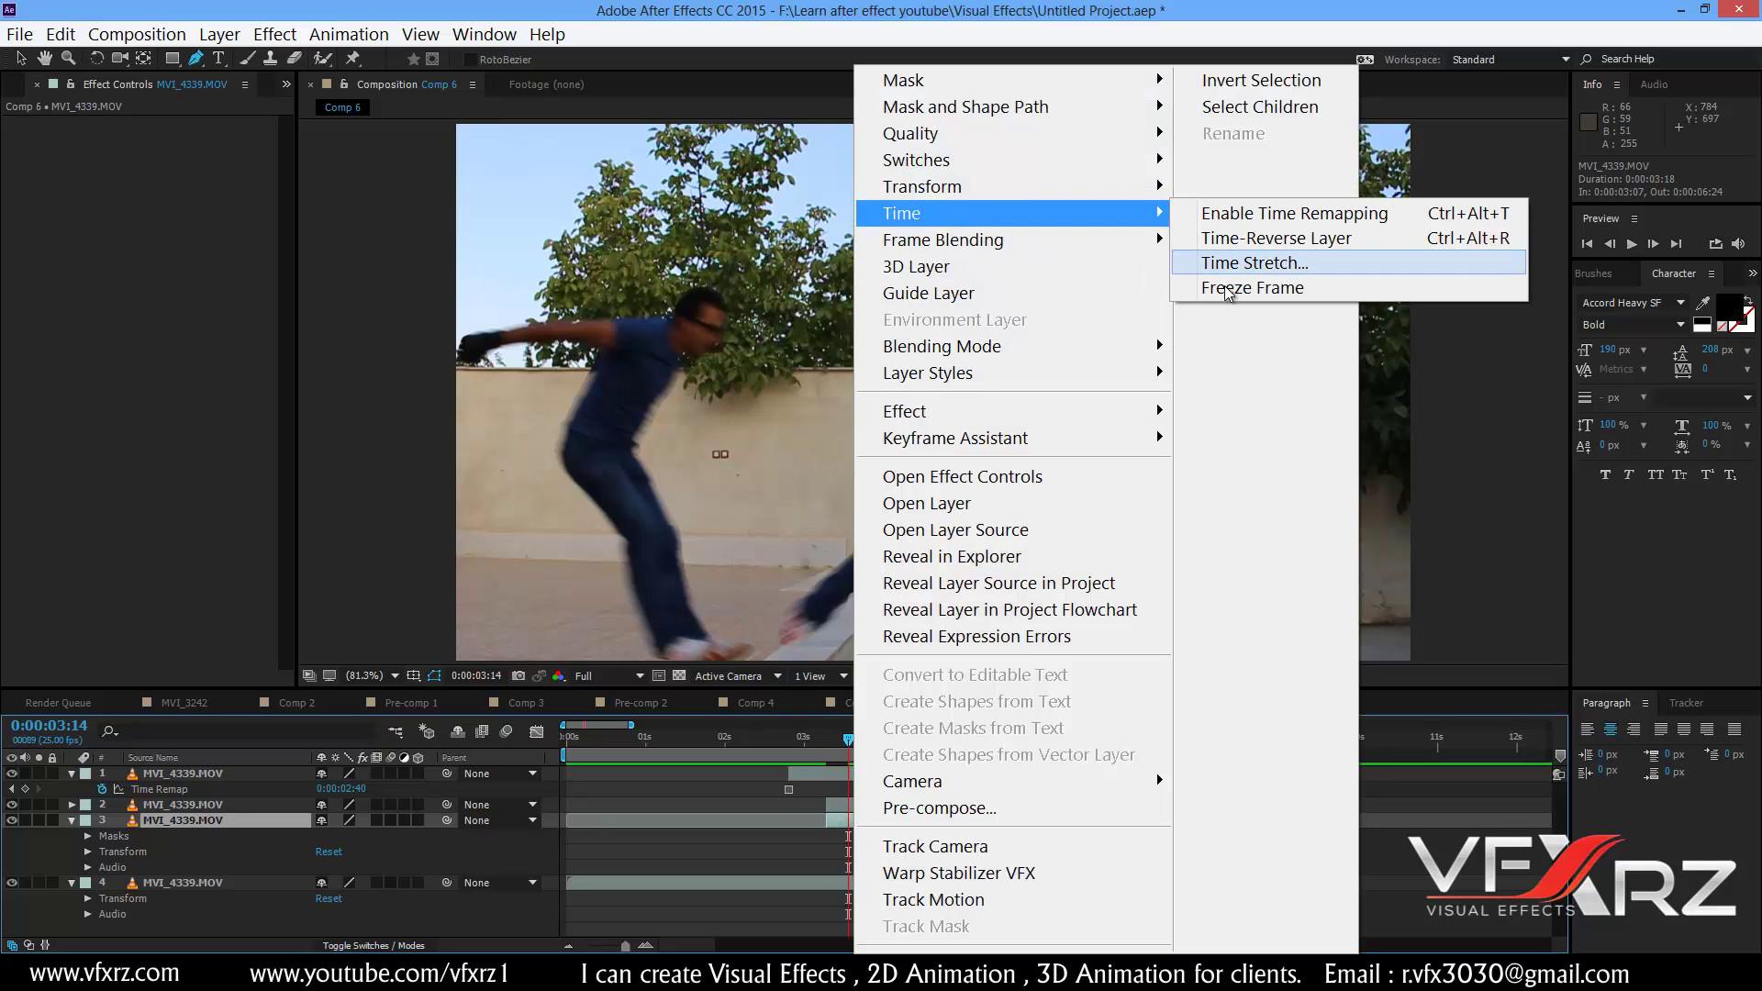
click(1253, 285)
click(855, 741)
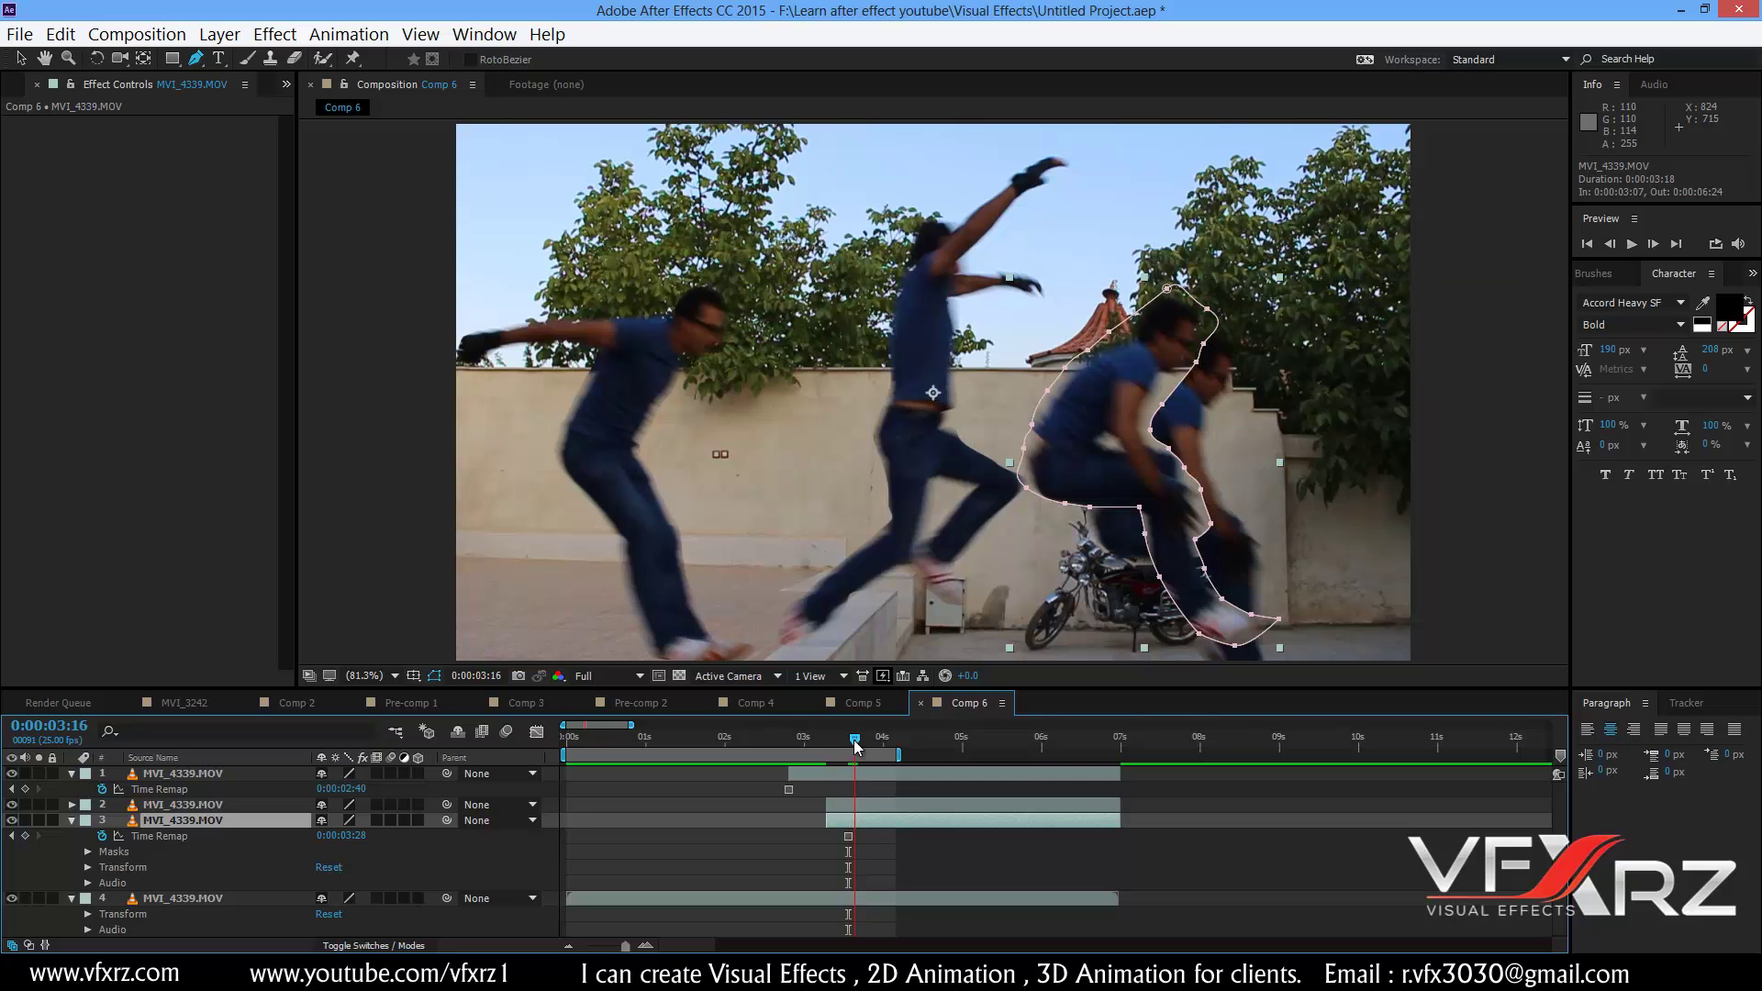
drag(860, 746, 878, 743)
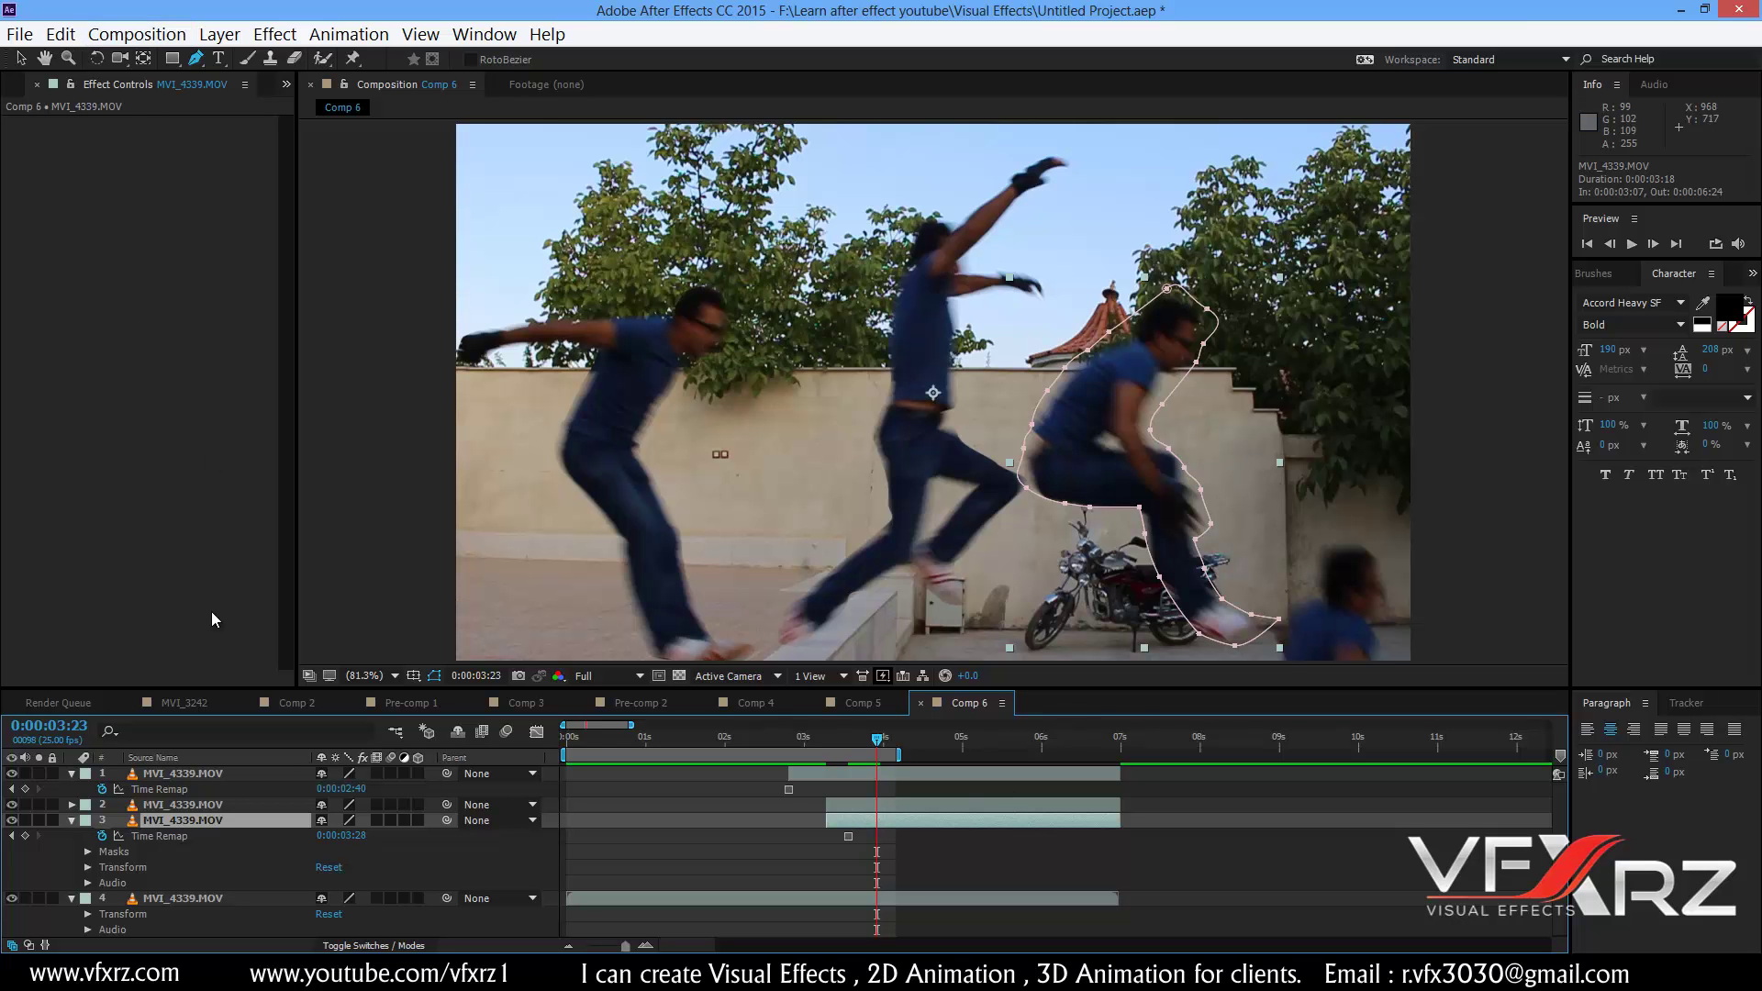
- Duplicate the masked jumping clip and strip the copy's Time Remap and inherited mask
click(61, 34)
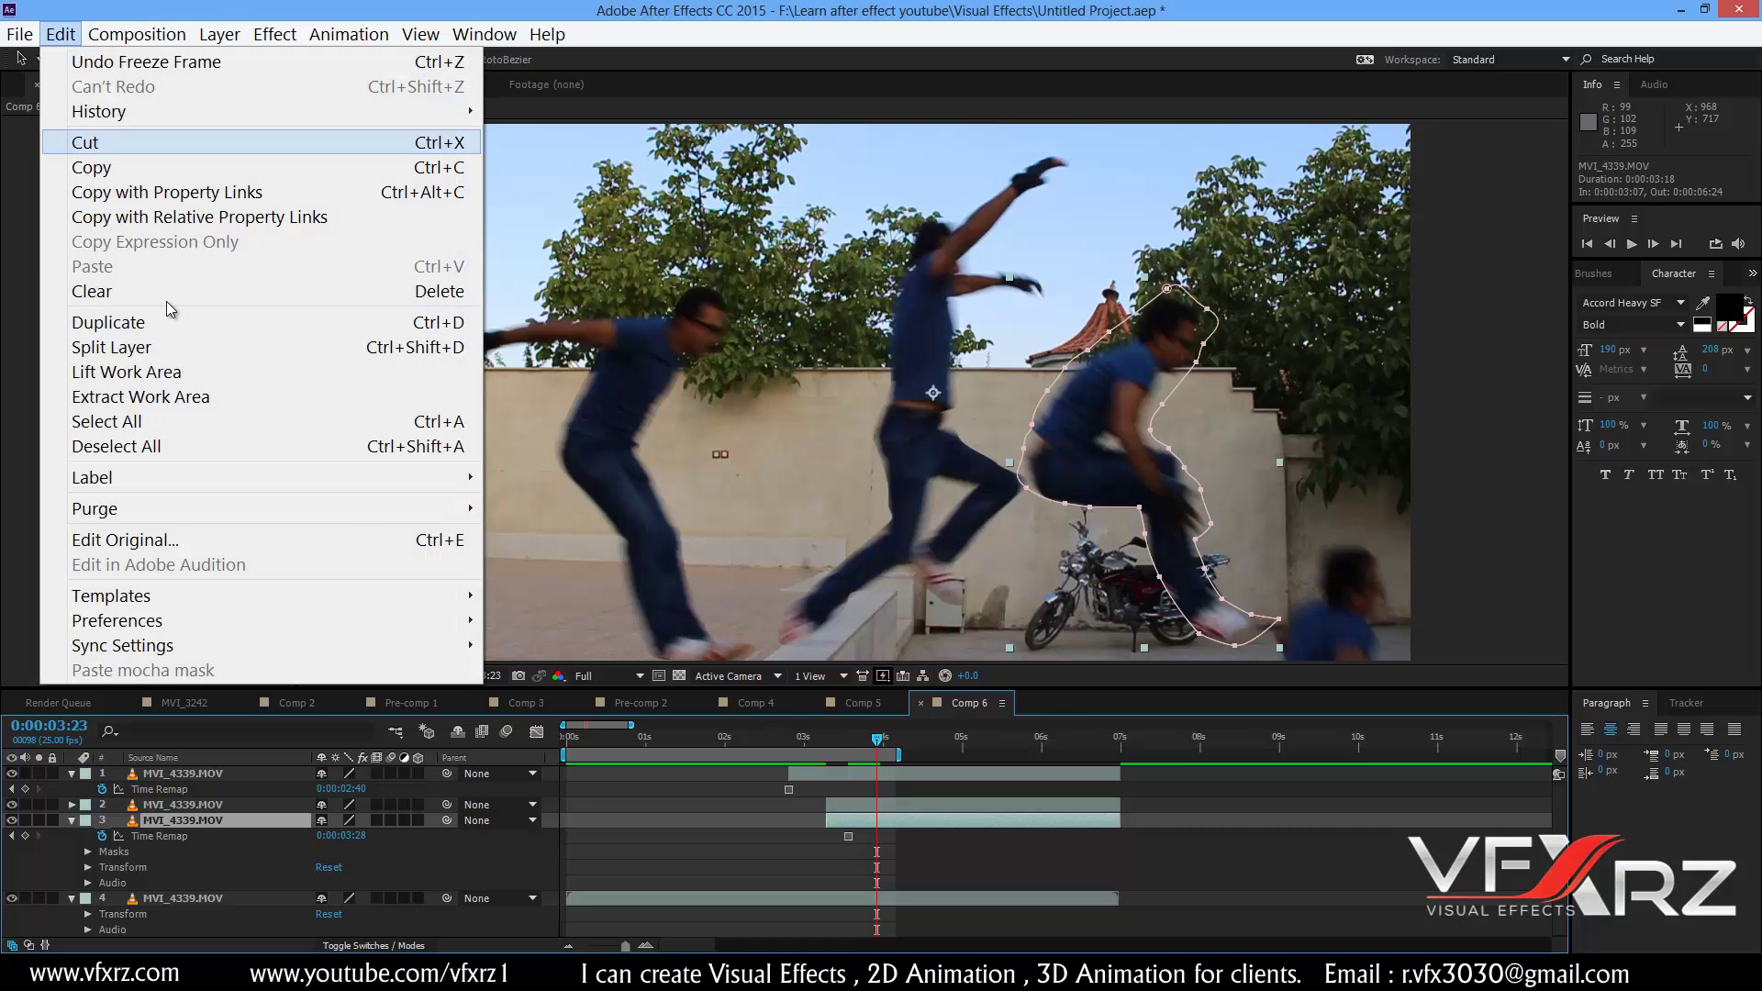
click(171, 329)
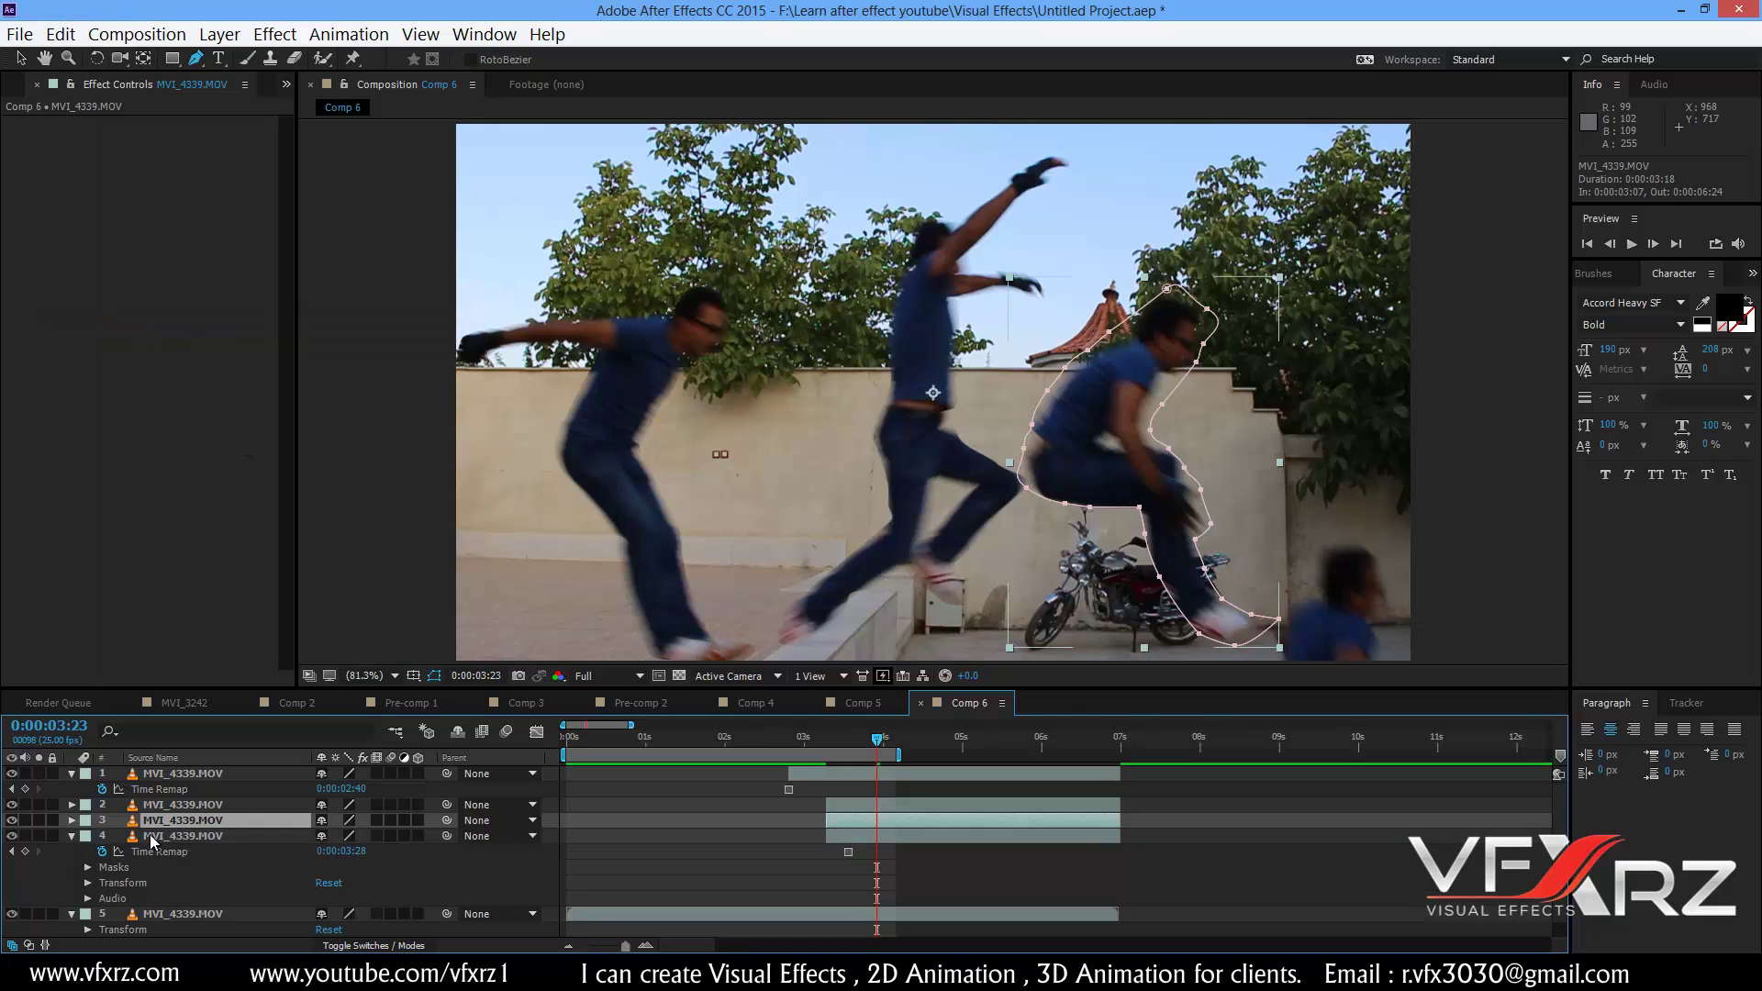
click(102, 852)
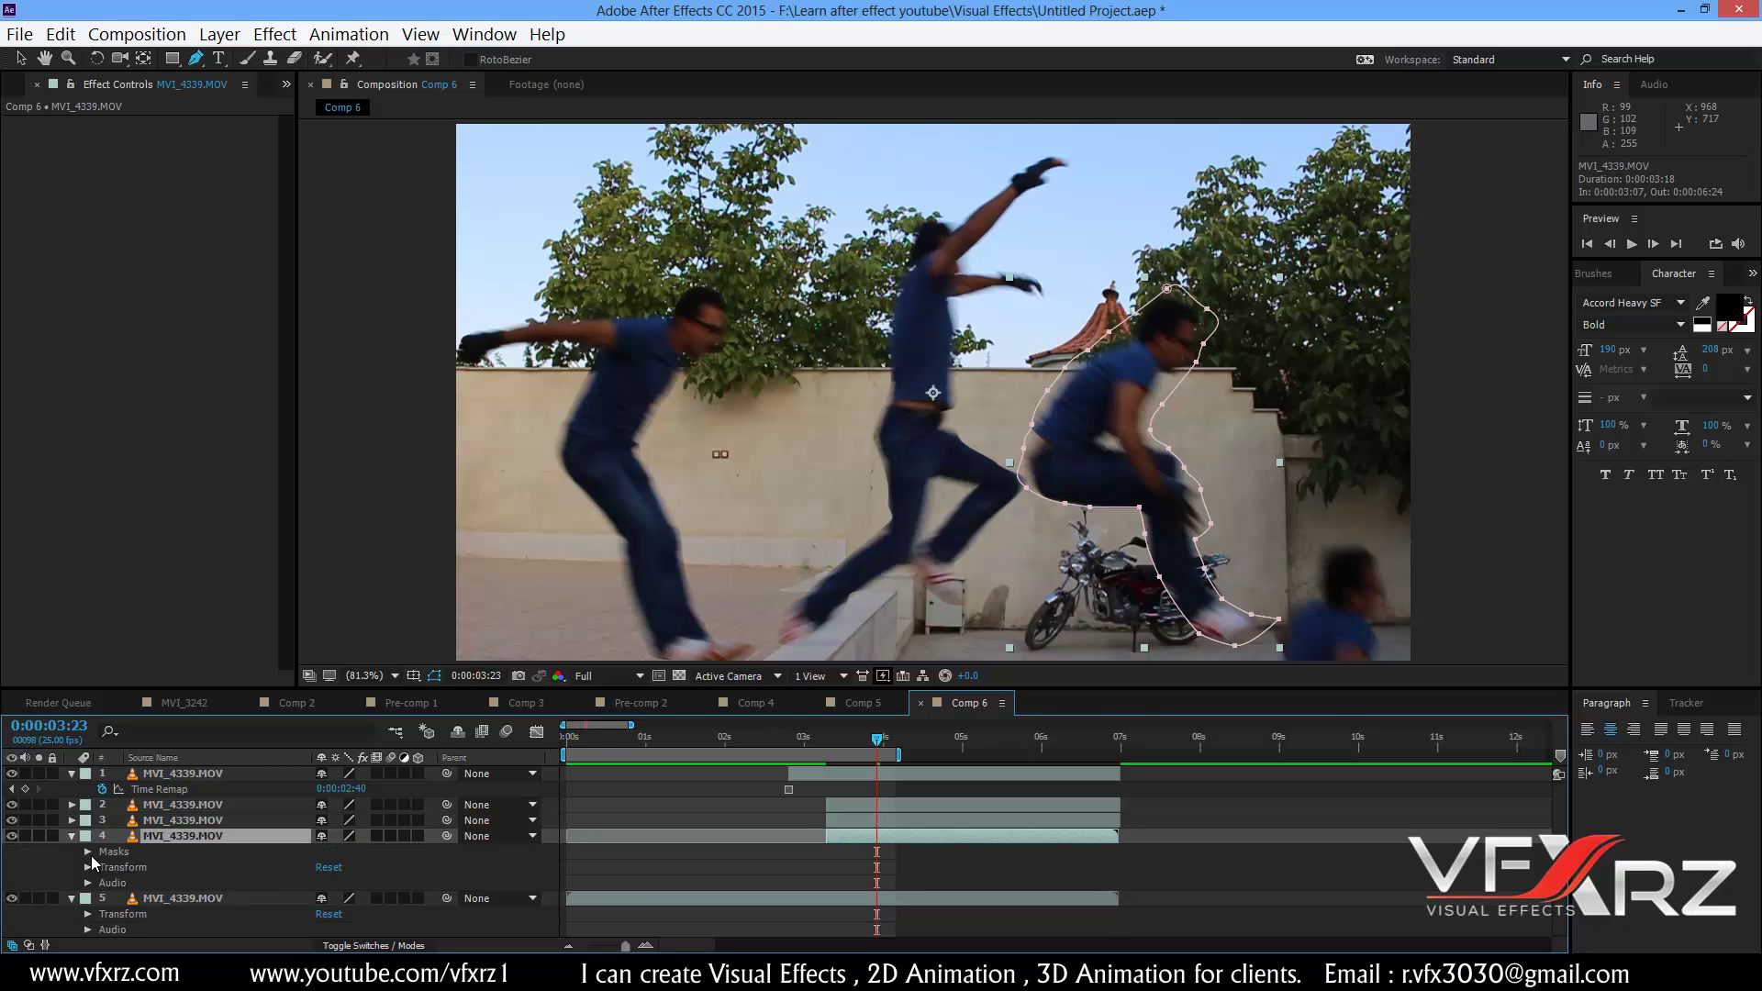
click(128, 853)
key(Delete)
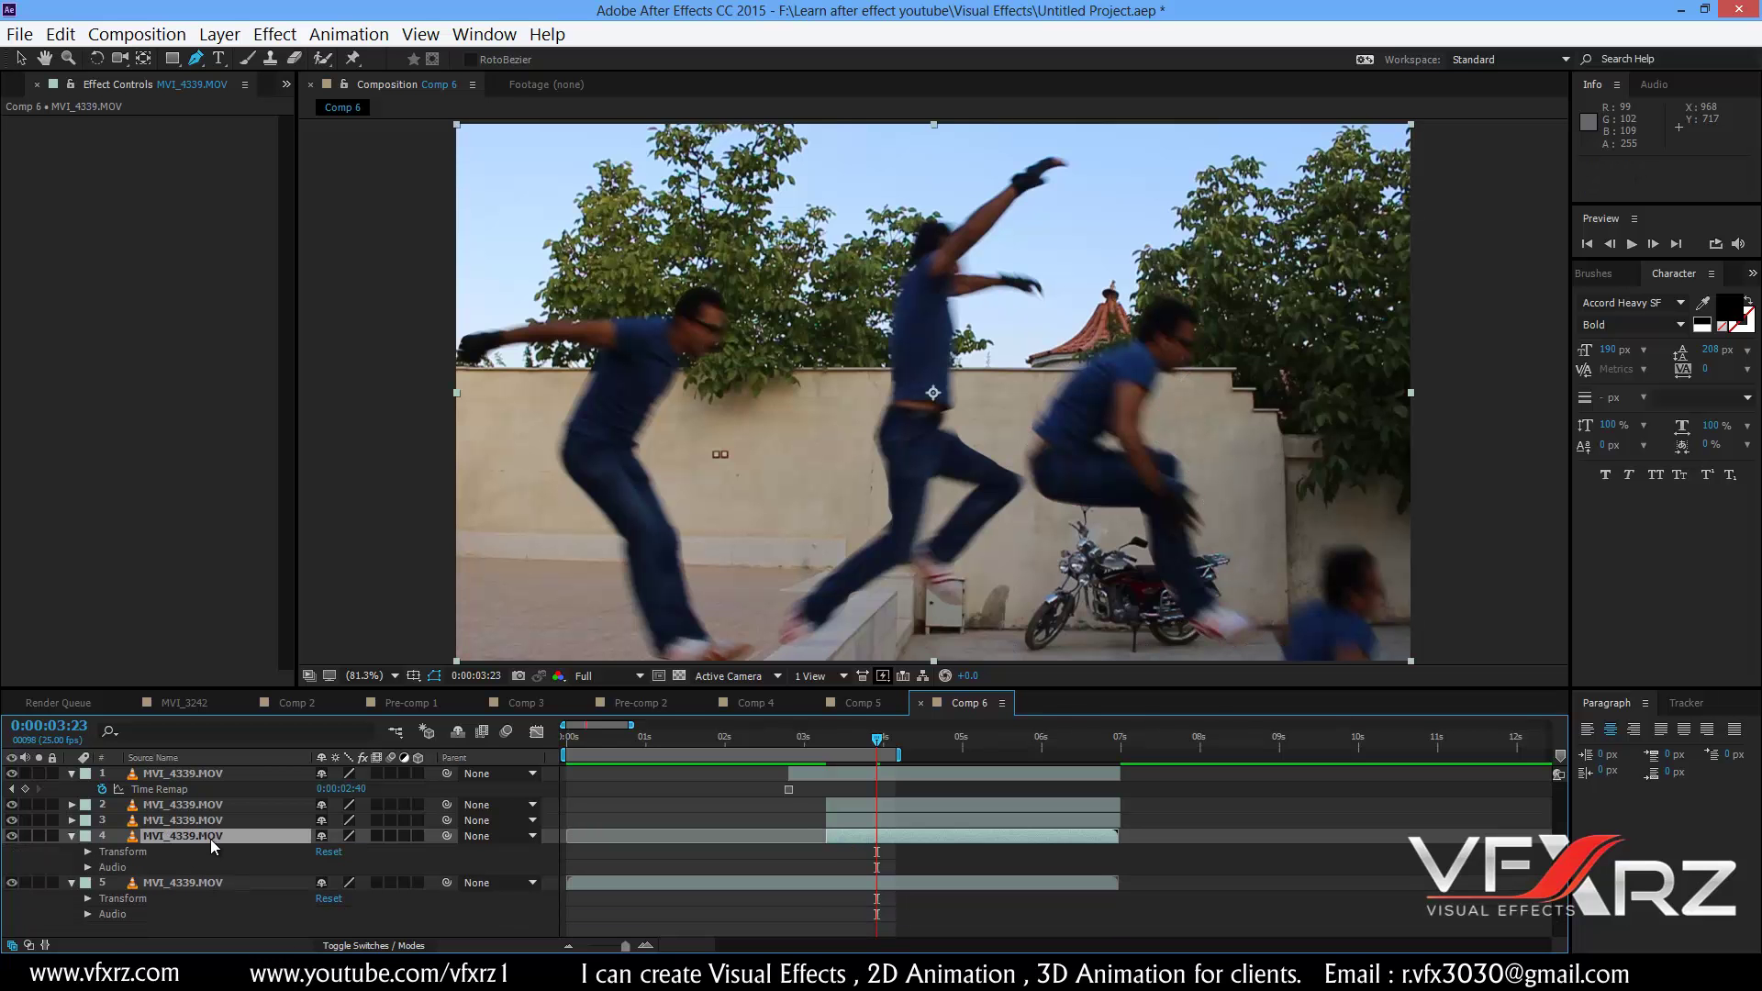
click(211, 839)
- Draw a closed Pen mask around the crouching figure at bottom right, reaching the frame bottom
click(1282, 652)
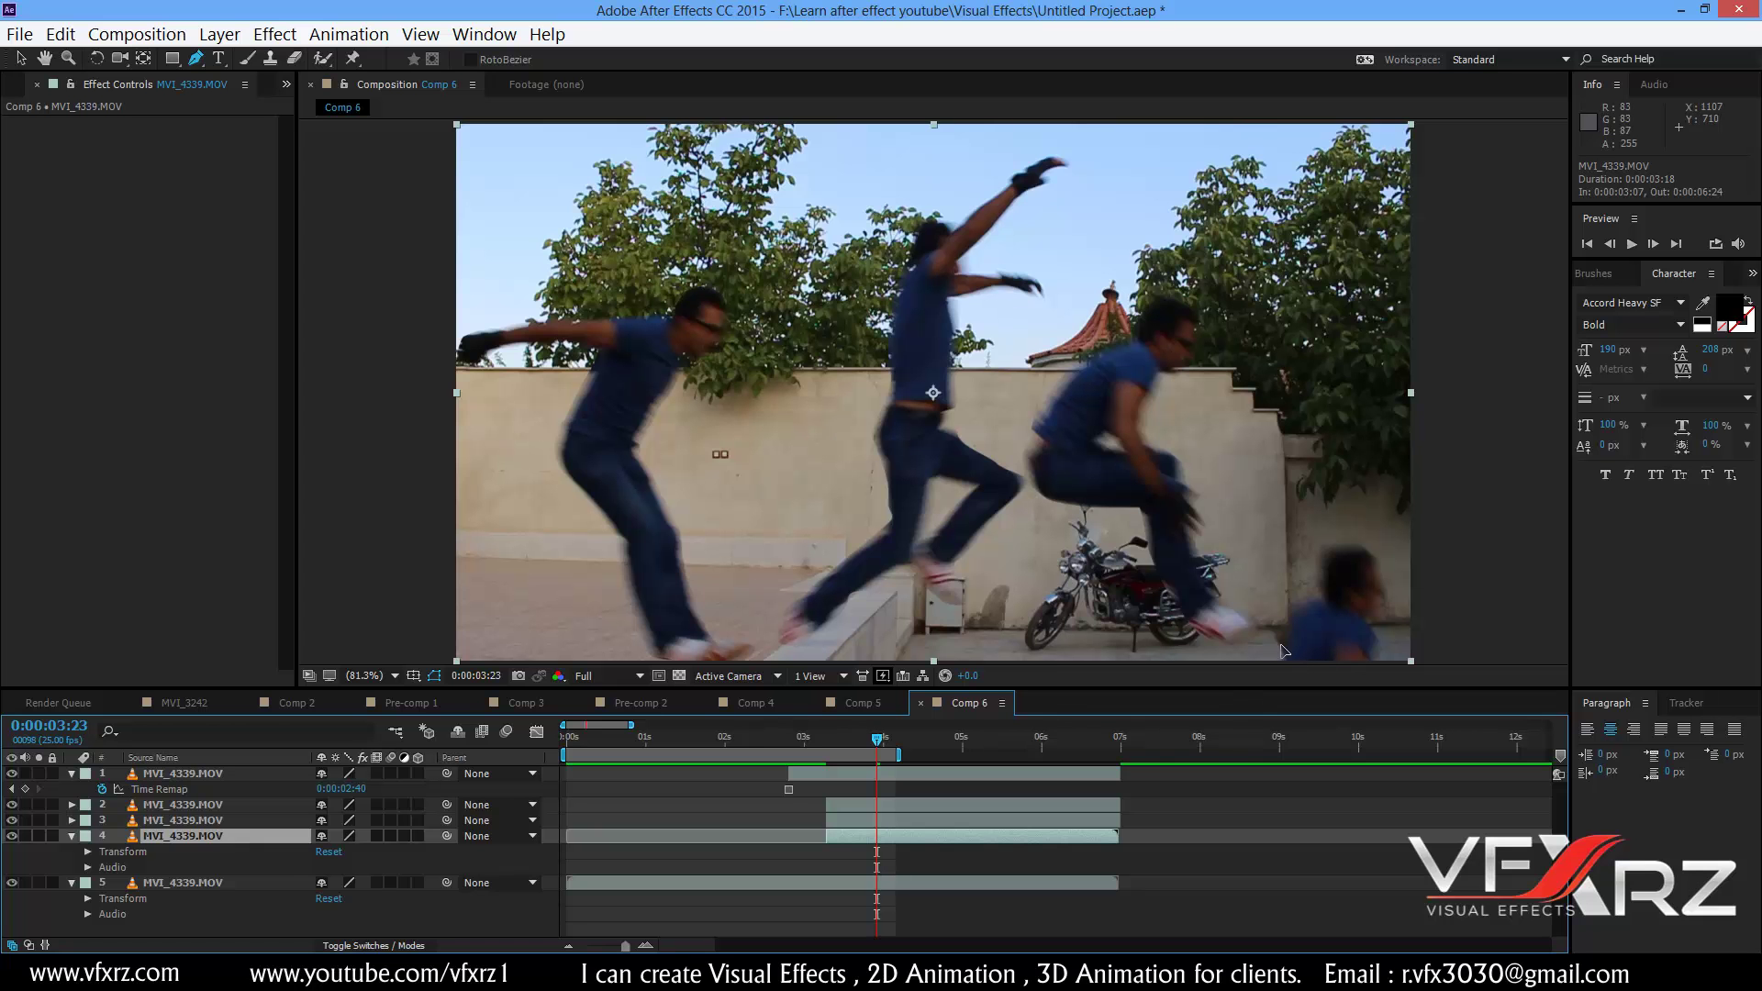
click(1276, 613)
click(1320, 590)
click(1327, 547)
click(1360, 535)
click(1386, 562)
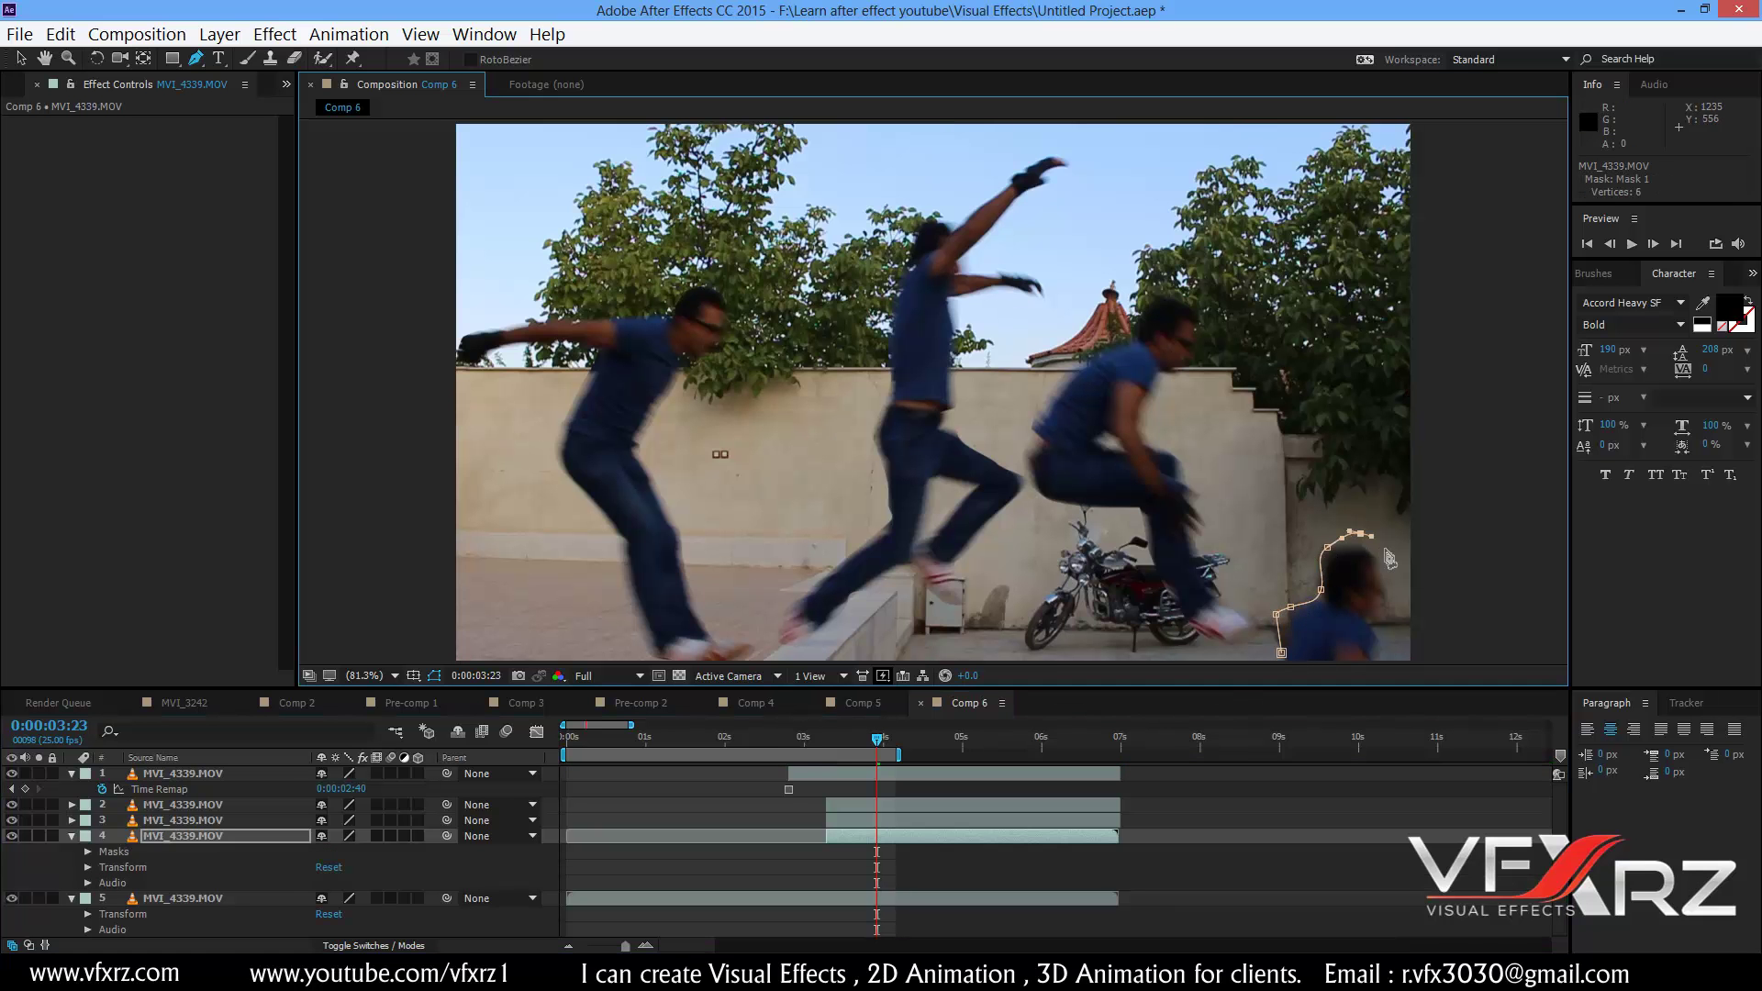
click(1387, 590)
click(1394, 627)
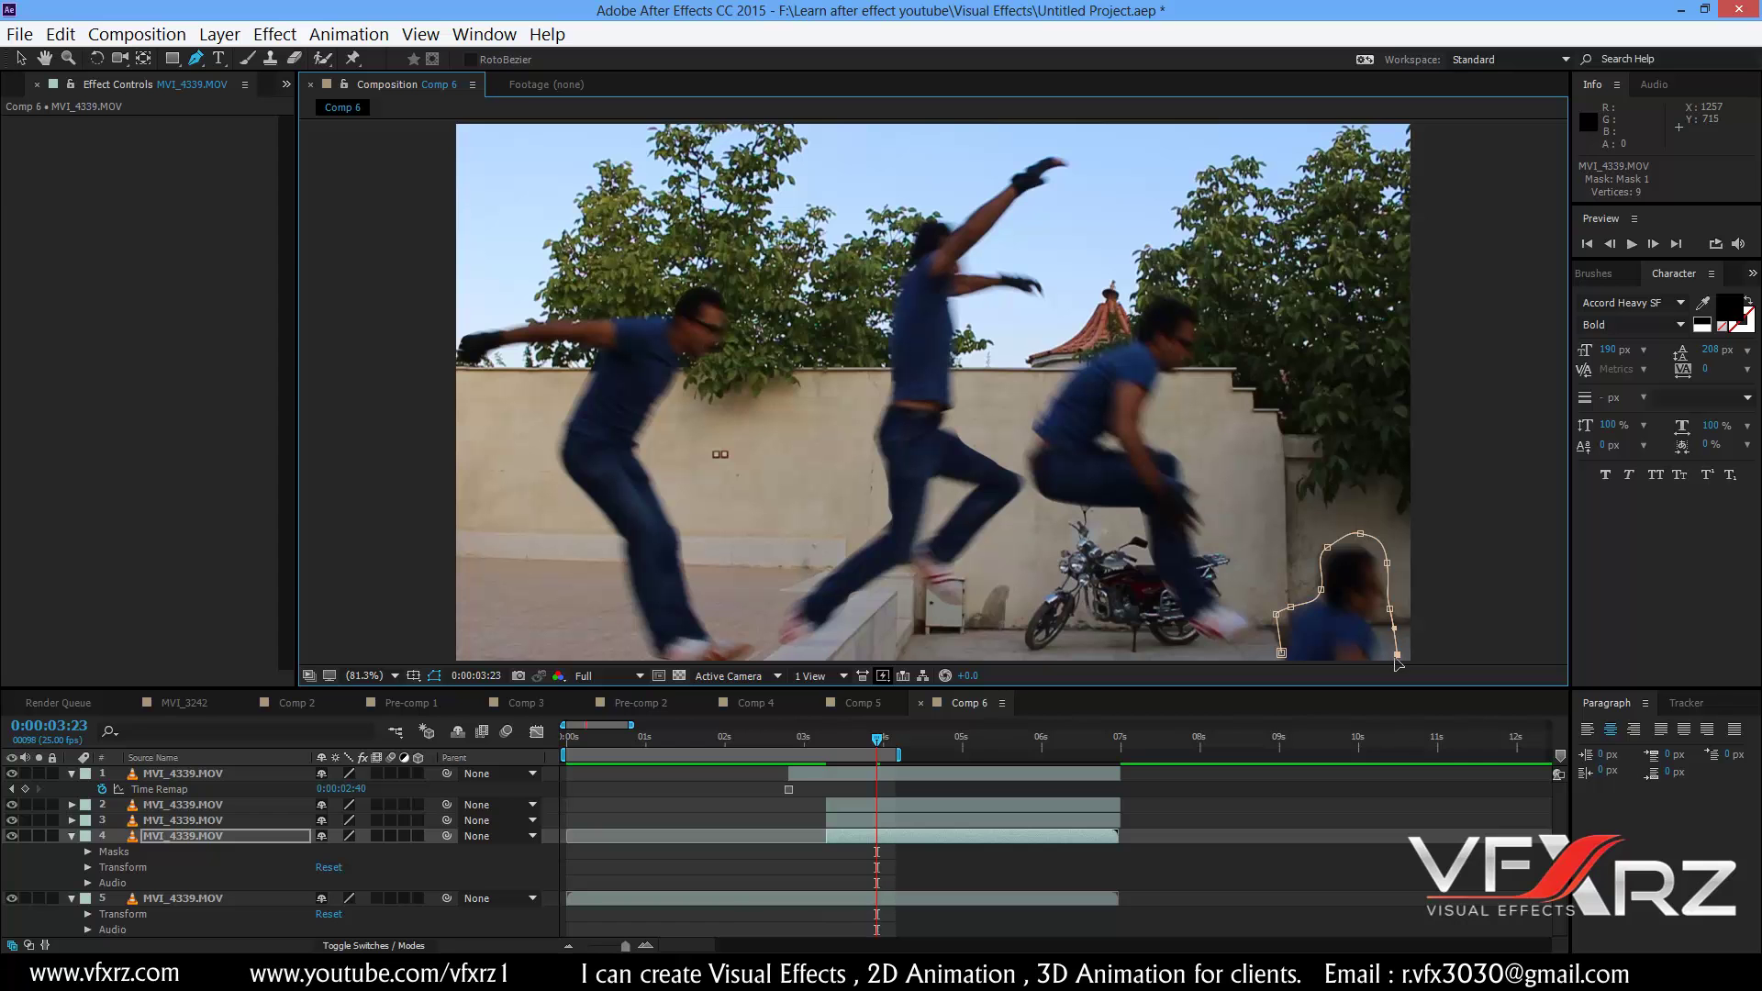
click(1282, 653)
drag(1282, 654, 1282, 662)
- Apply Freeze Frame to layer 4's crouching figure, then collapse layers 4 and 1
right_click(201, 839)
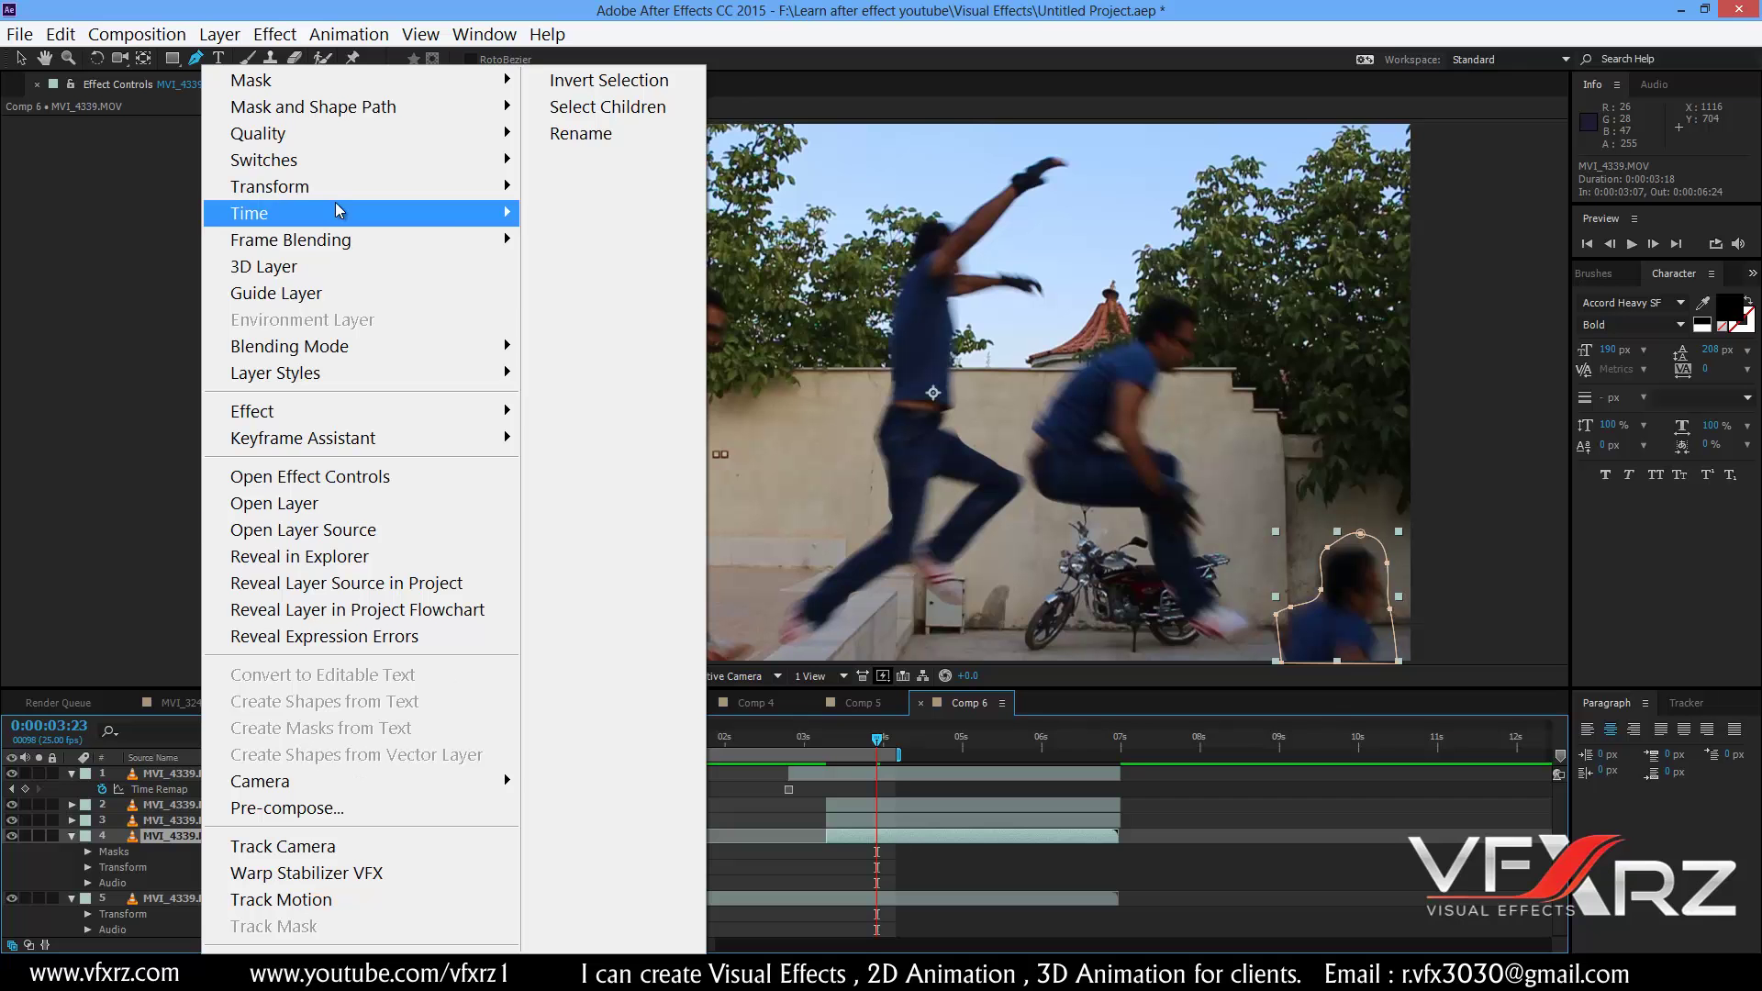
mouse_move(367, 212)
click(643, 290)
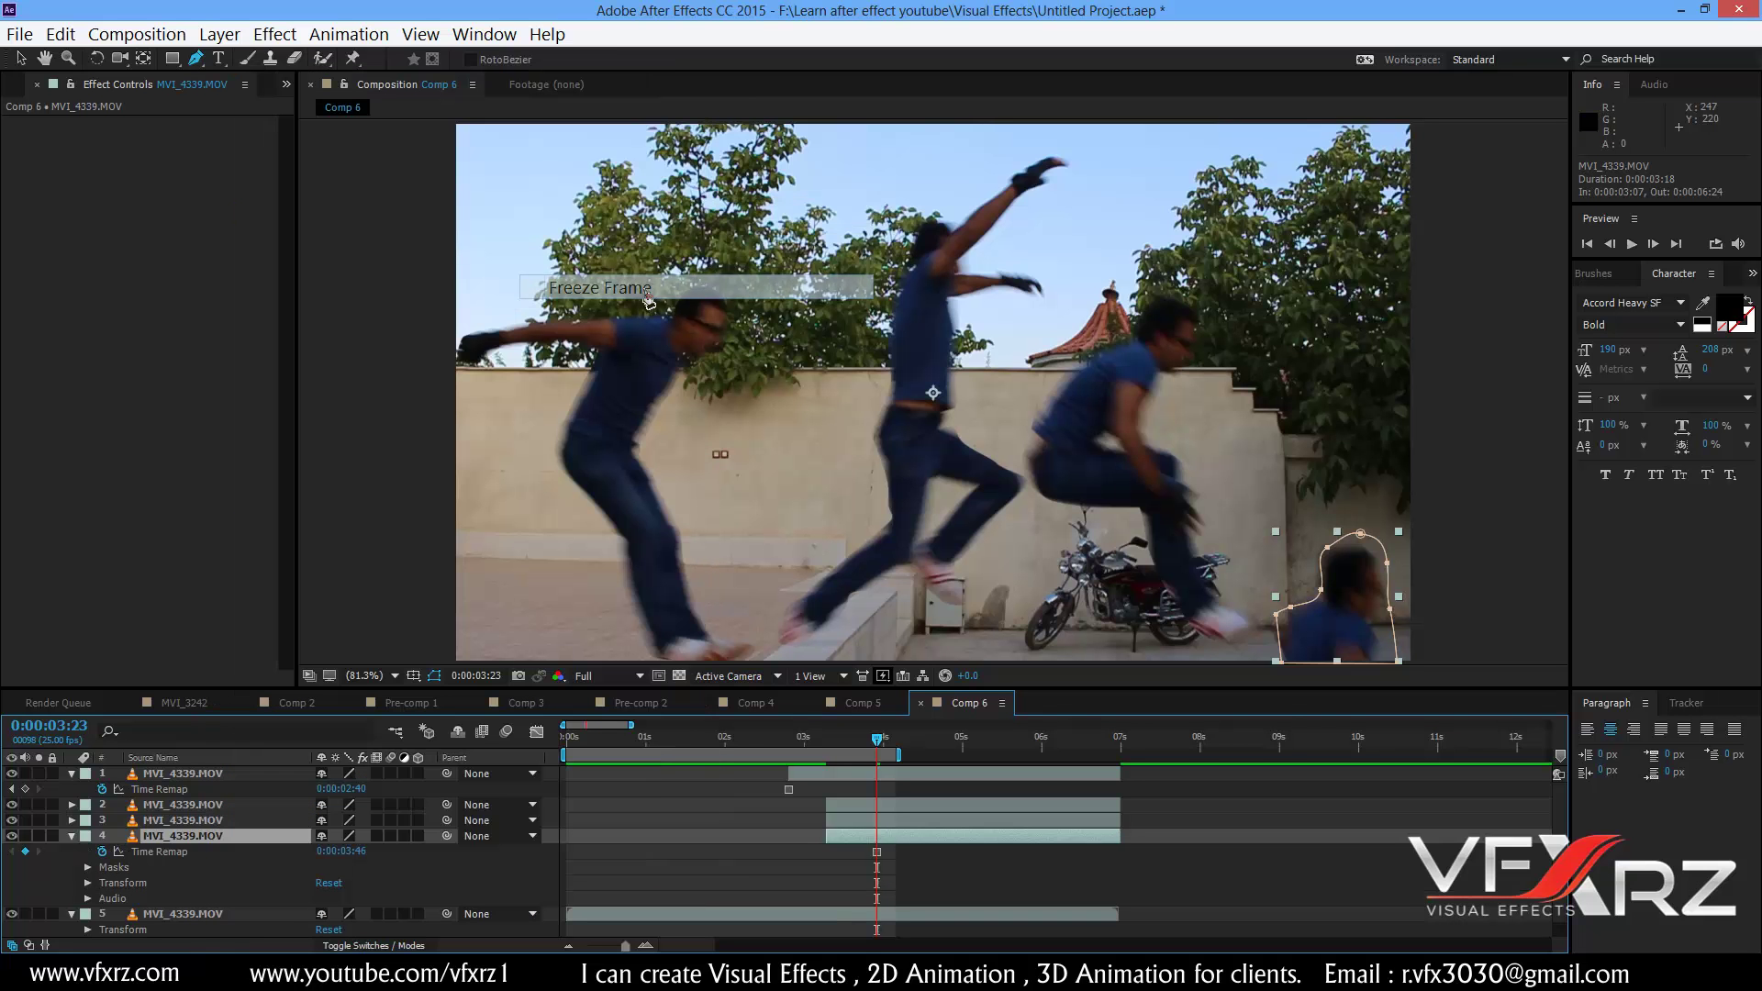
click(71, 835)
click(70, 774)
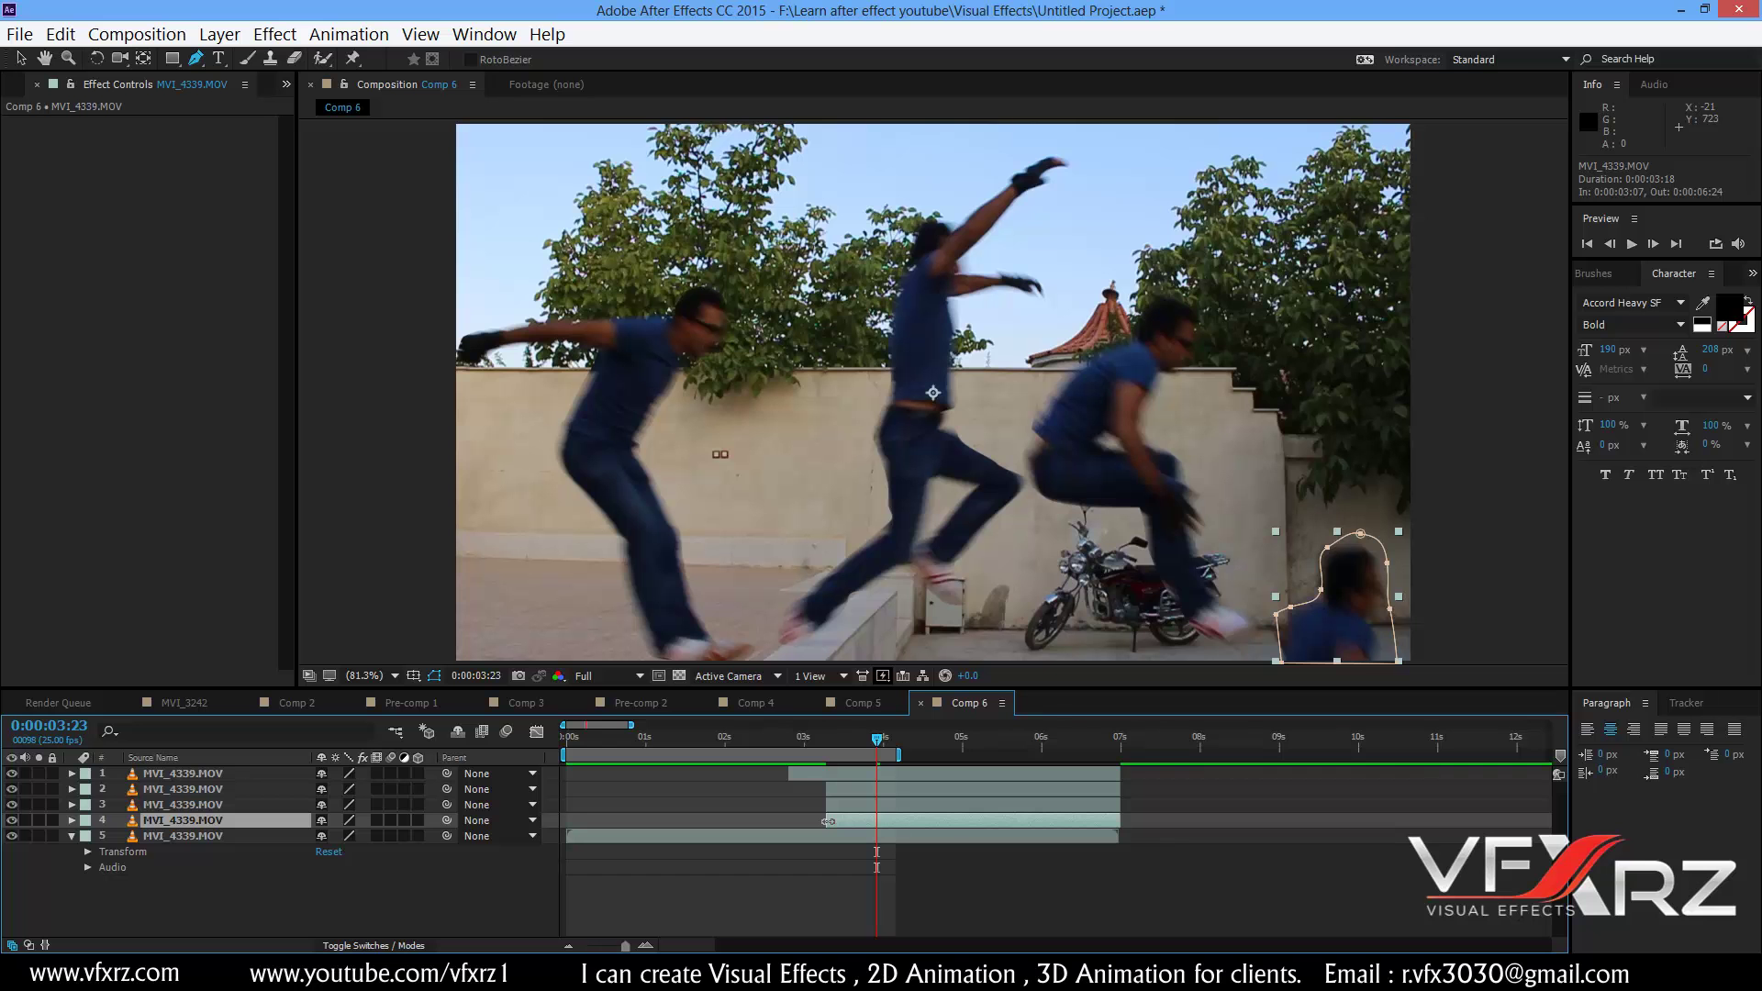
- Start layer 4 at 0:00:03:23, return to layer 3's Time Remap keyframe, and preview
drag(829, 821, 878, 820)
click(851, 806)
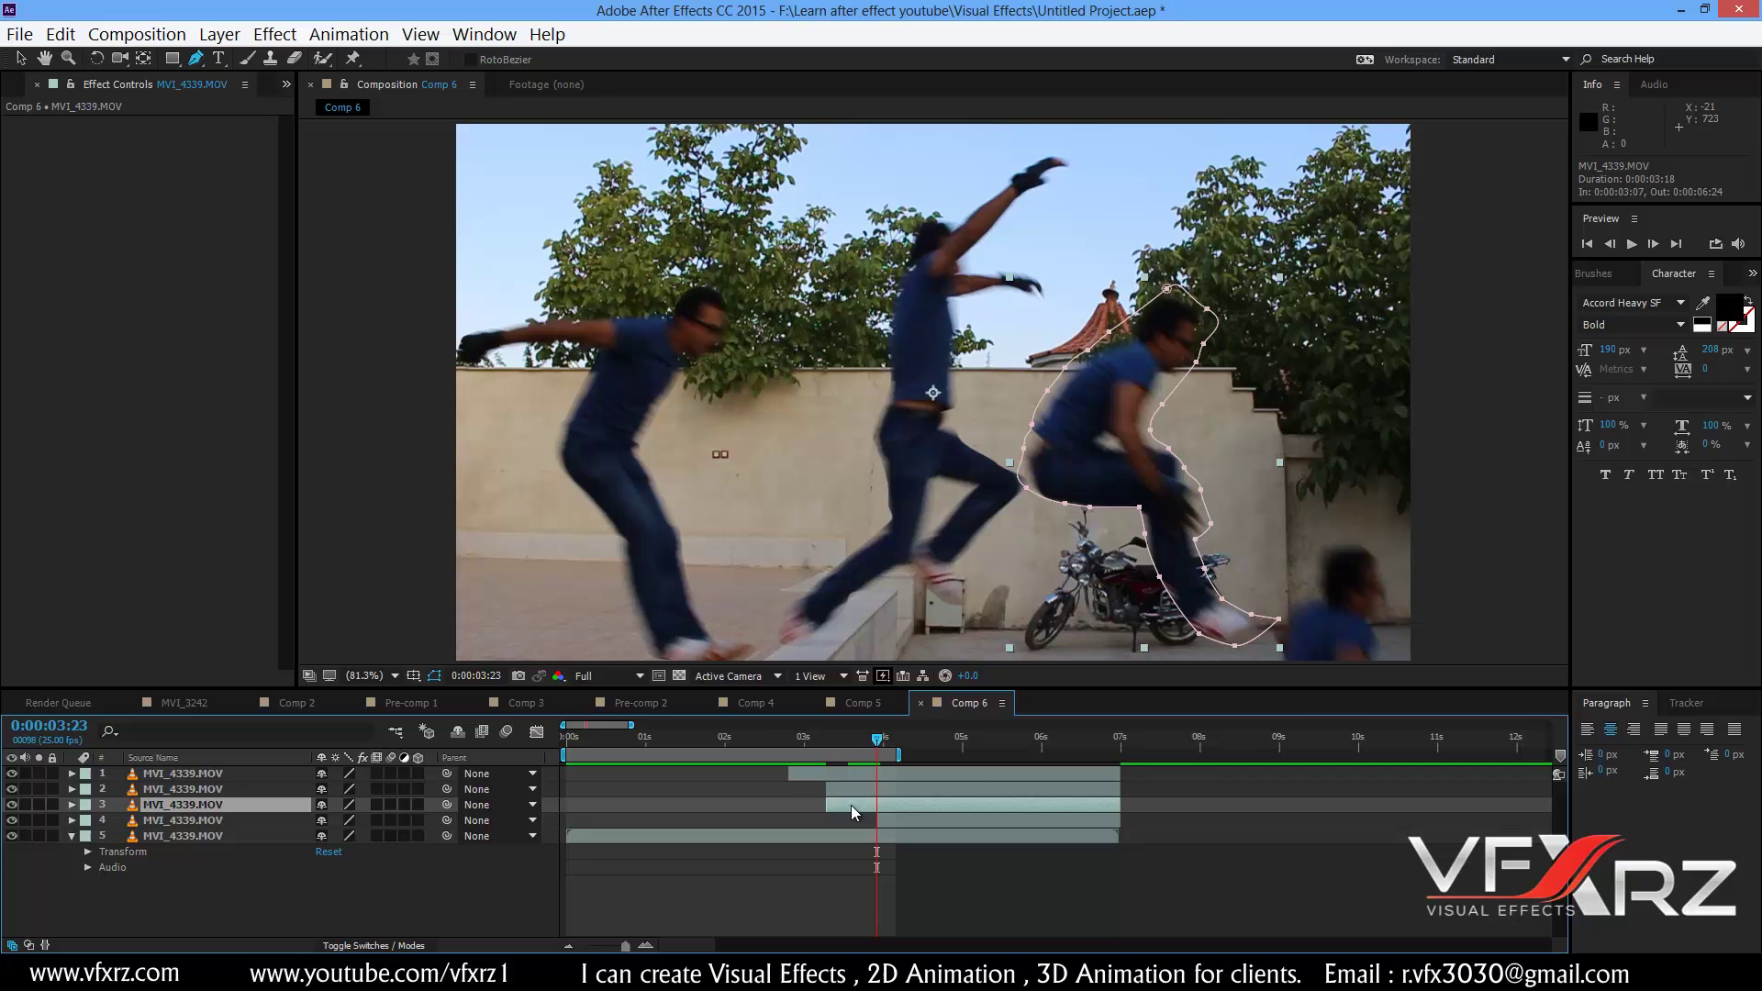
click(73, 805)
drag(856, 742, 844, 807)
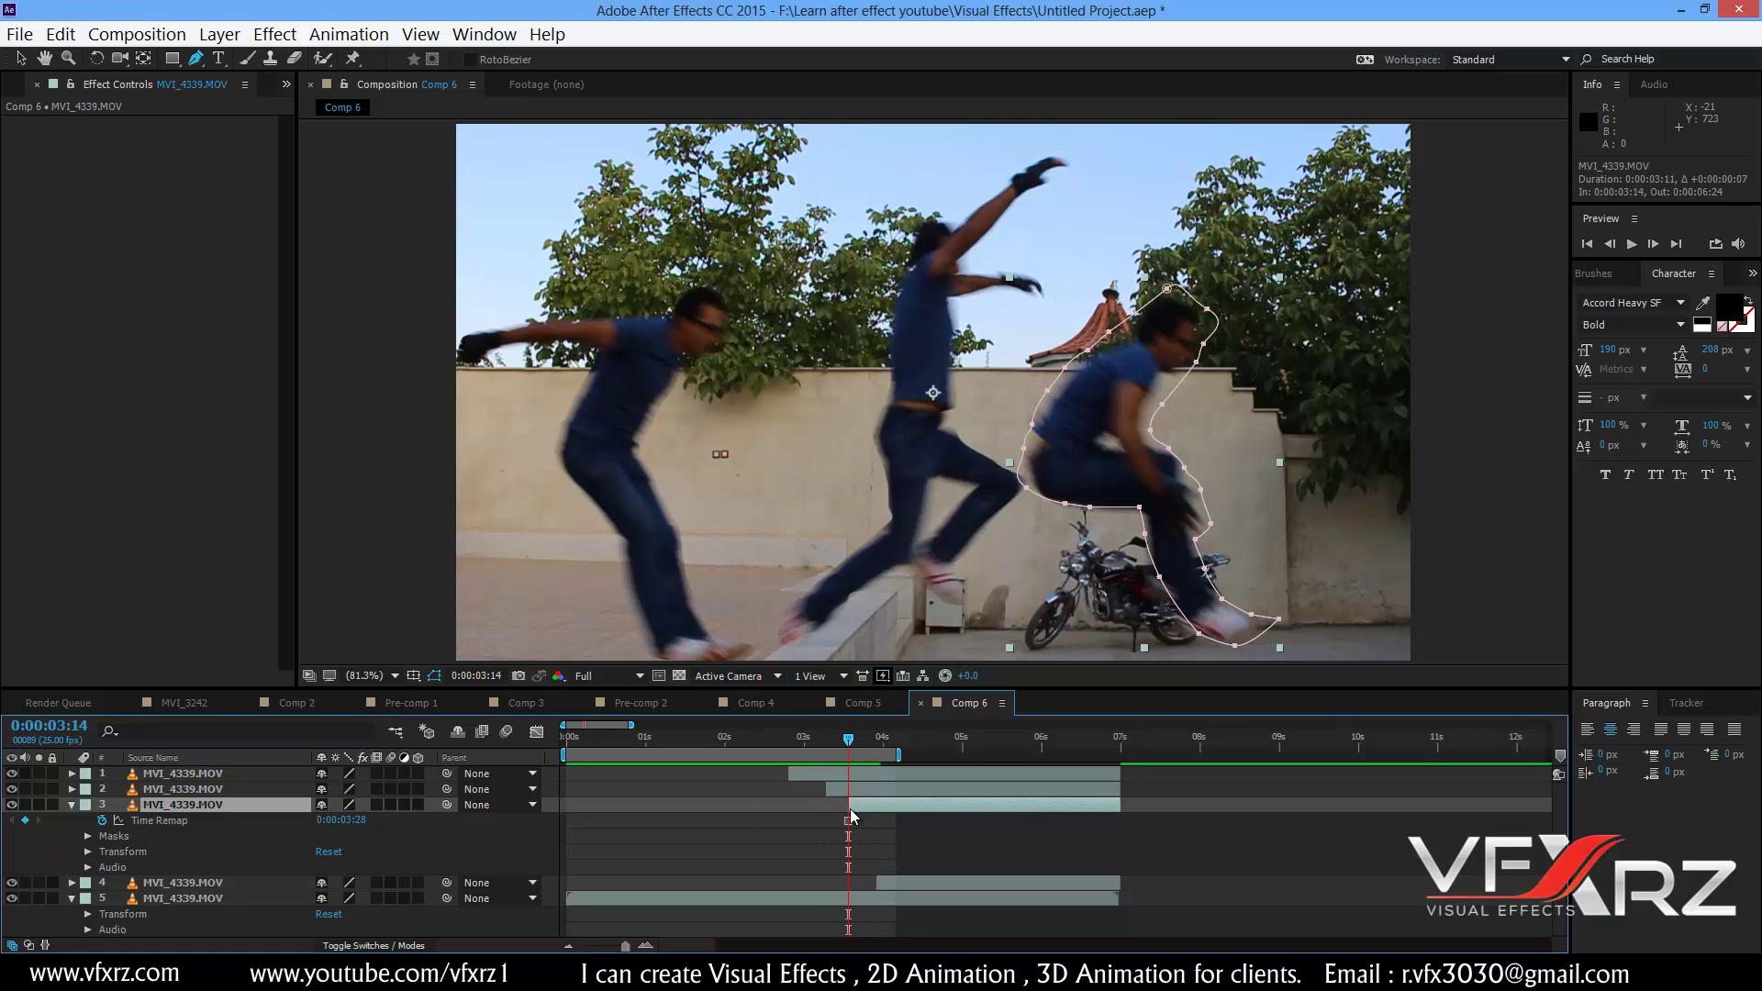
key(space)
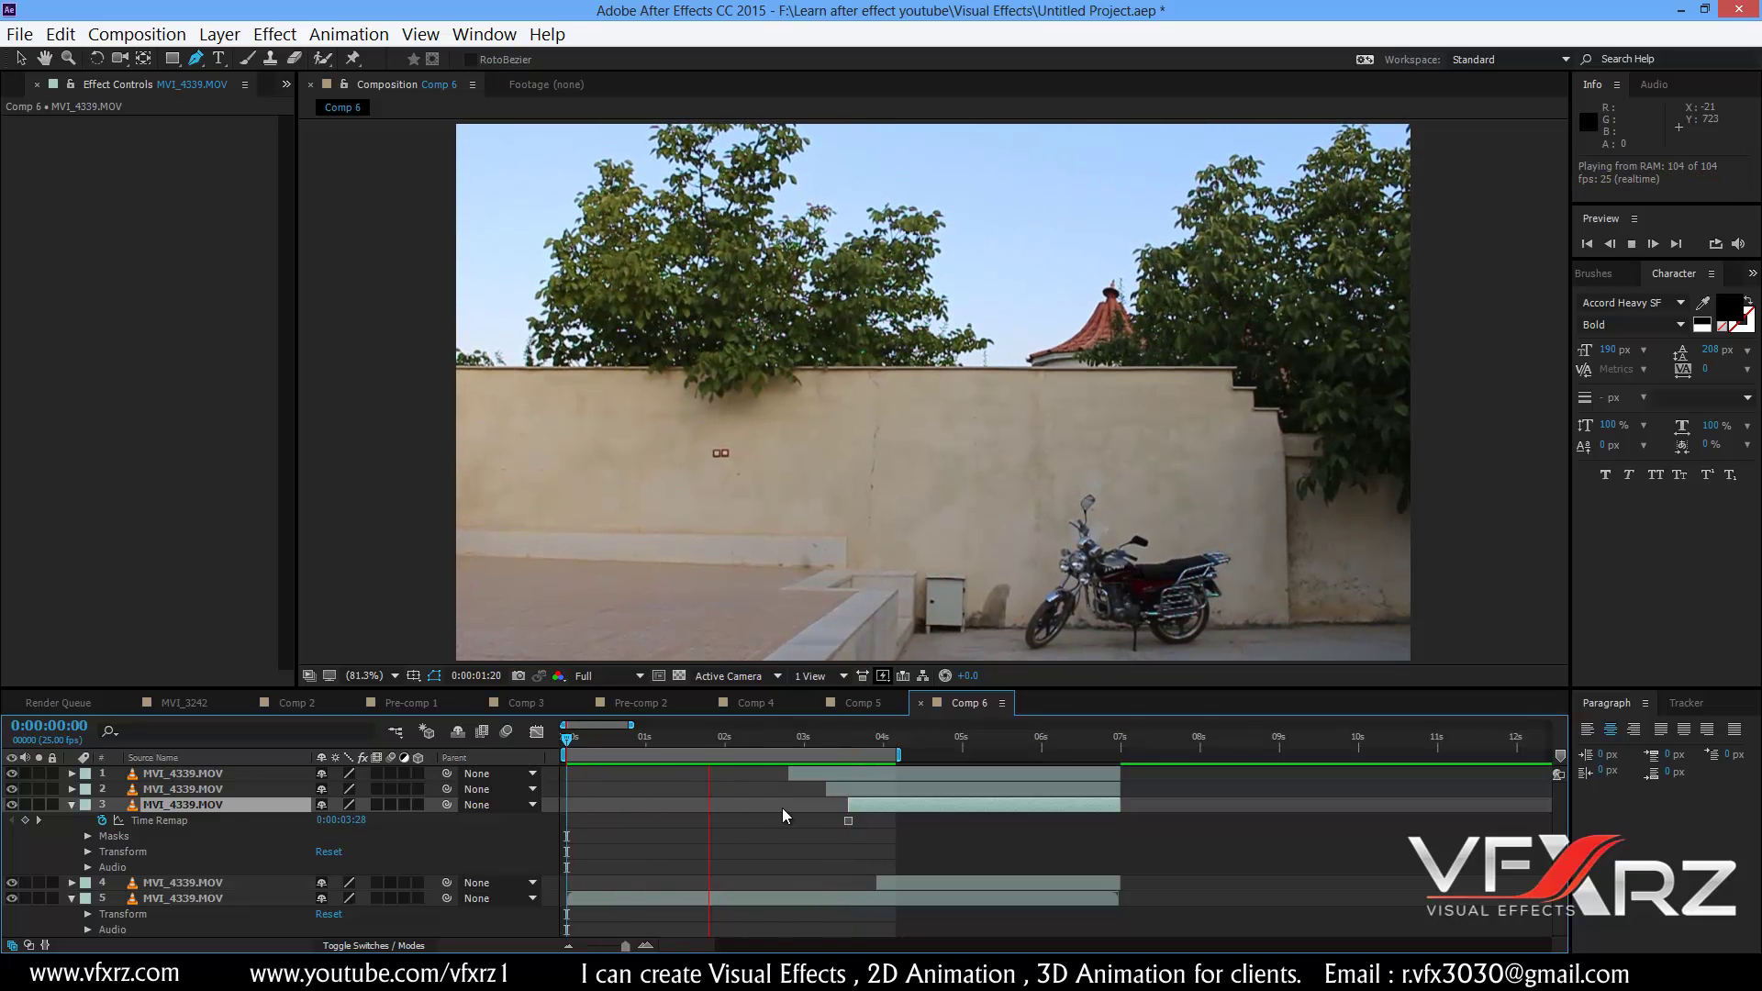
- Stop the preview, extend the work area to about 0:00:05:08, and play back to 0:00:04:16
click(905, 762)
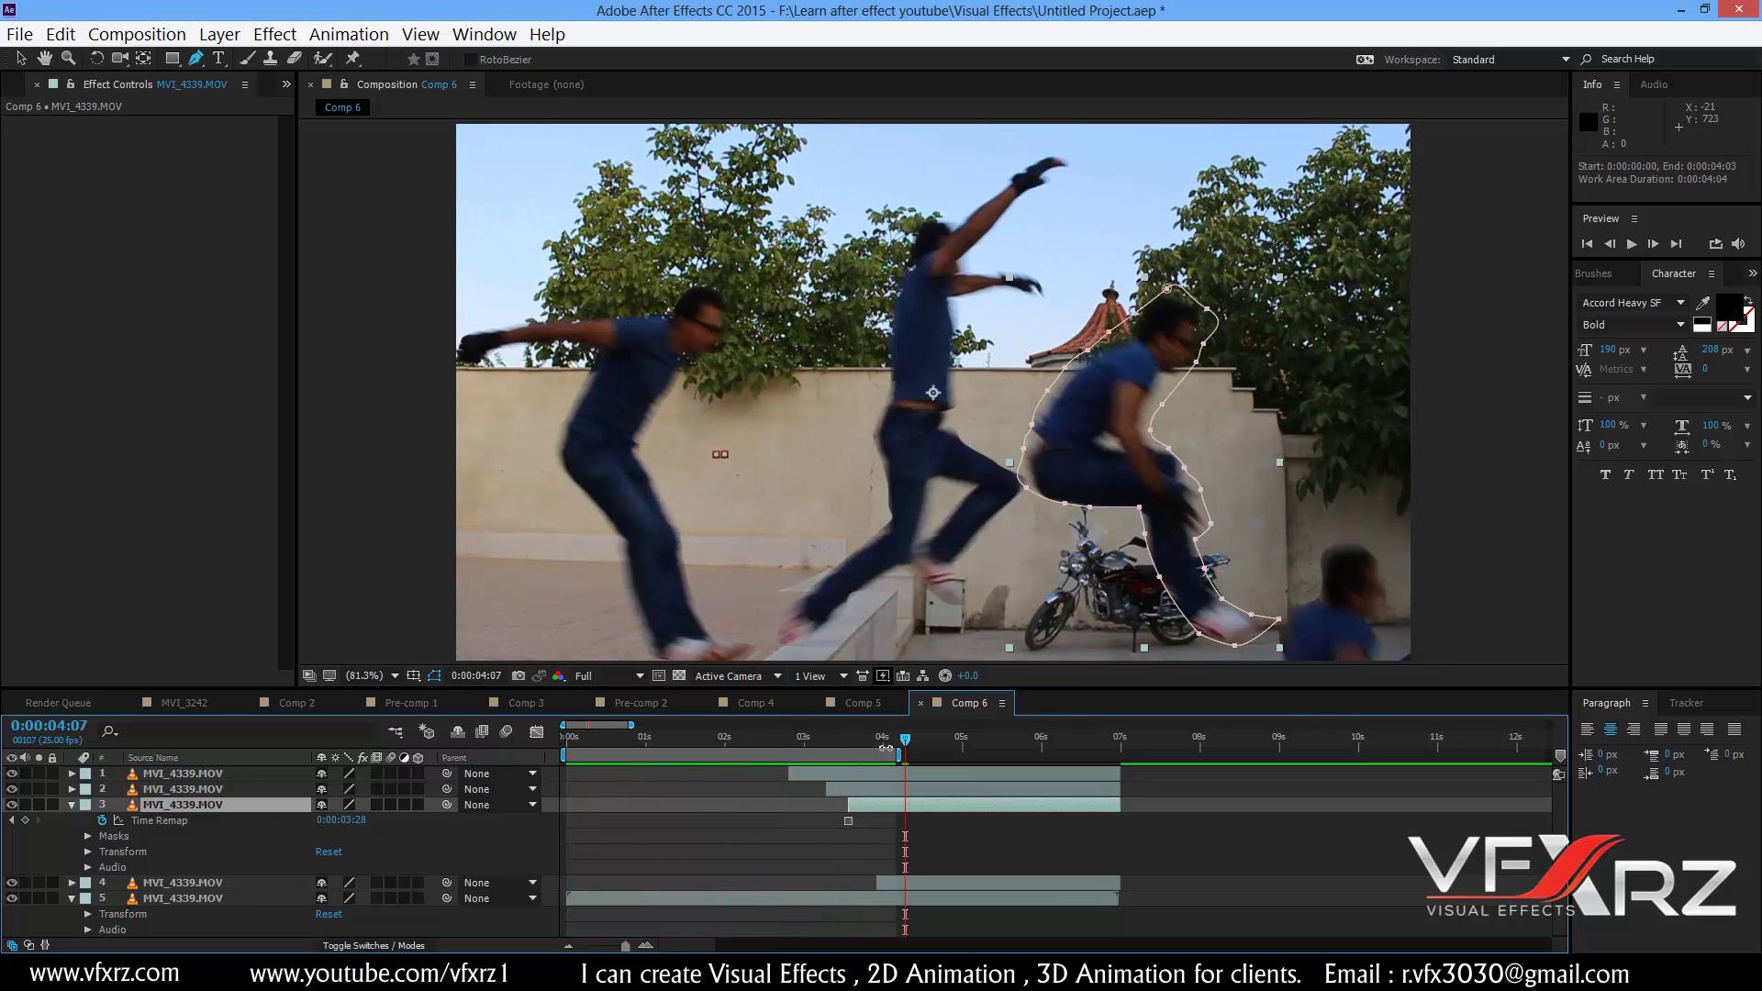
mouse_move(894, 757)
mouse_down()
mouse_move(931, 757)
mouse_move(887, 759)
mouse_up()
click(889, 743)
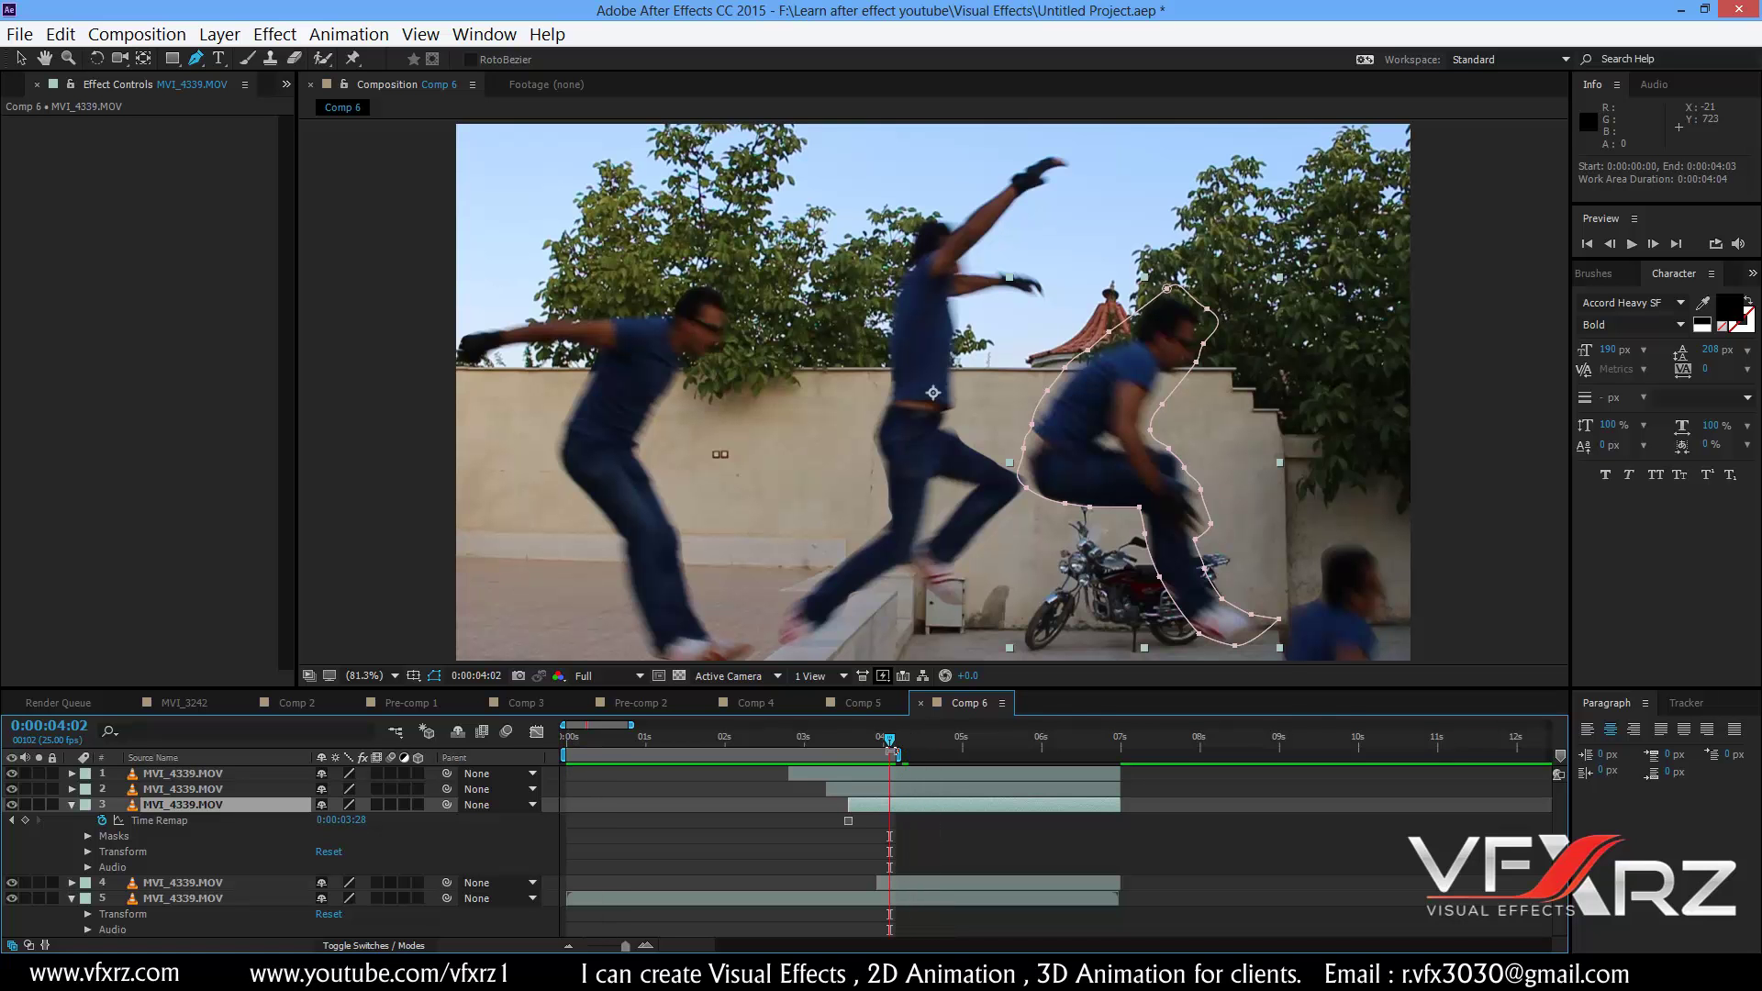
click(902, 745)
drag(909, 756, 994, 757)
key(space)
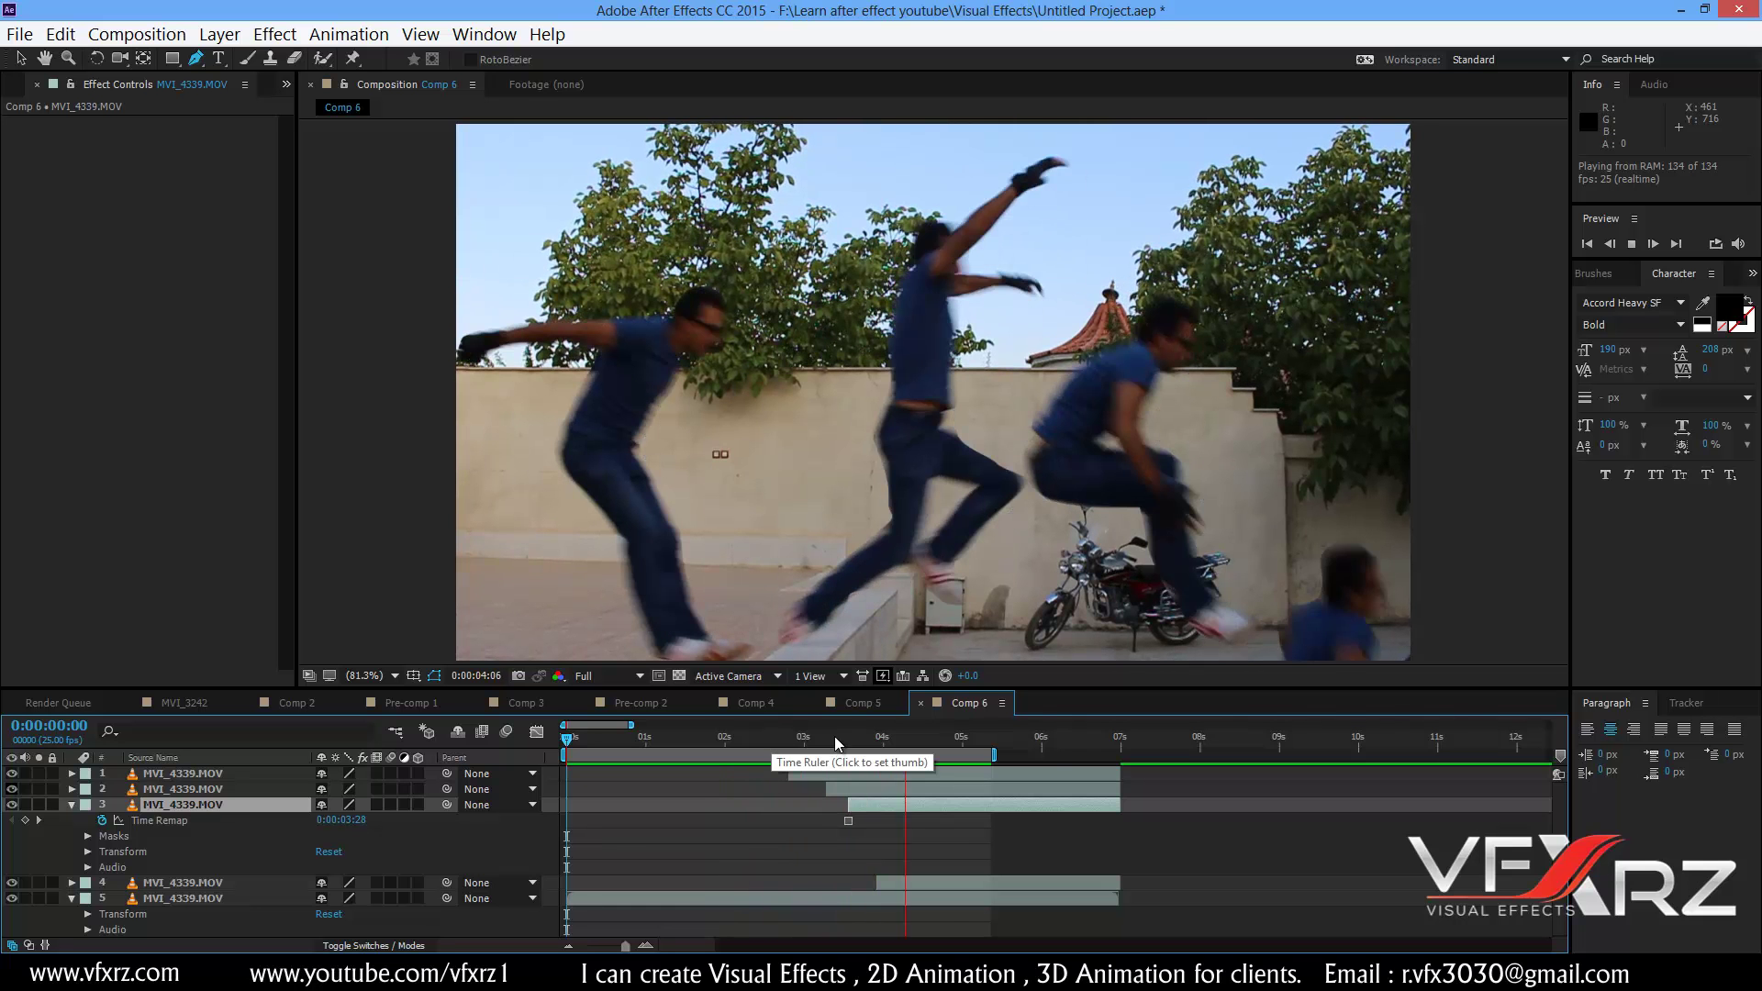
click(935, 736)
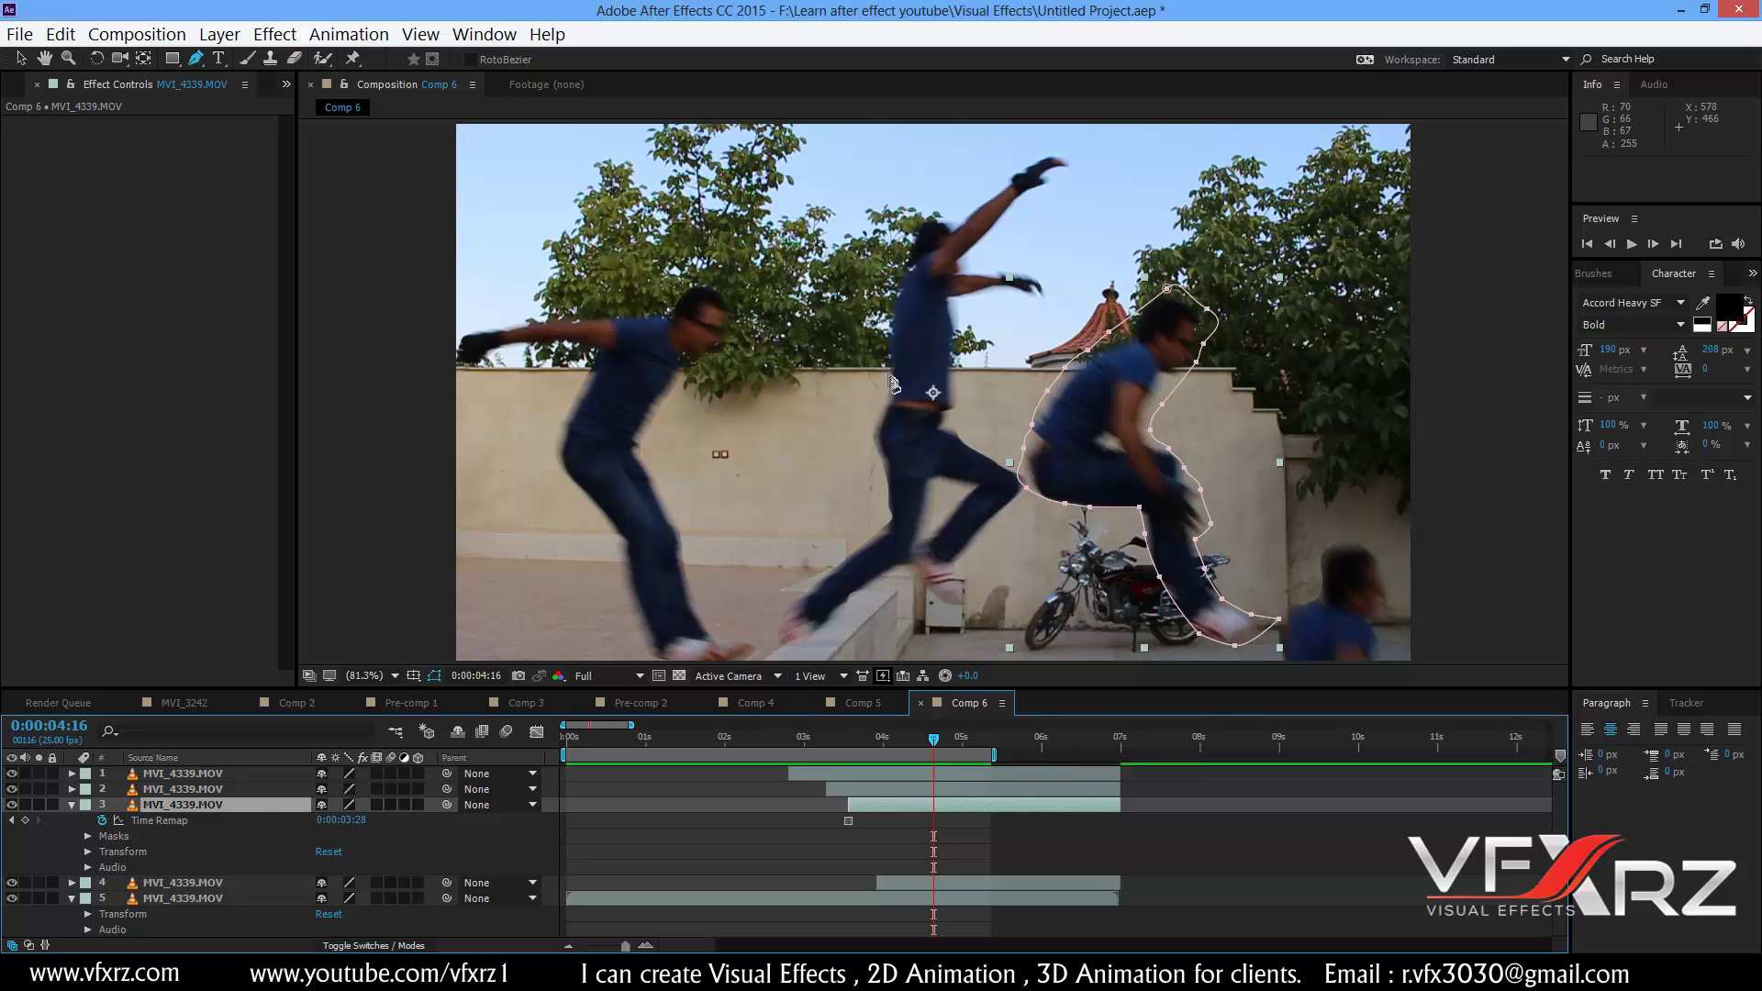
- Increase the Mask 1 feather on layer 3
click(87, 836)
click(103, 852)
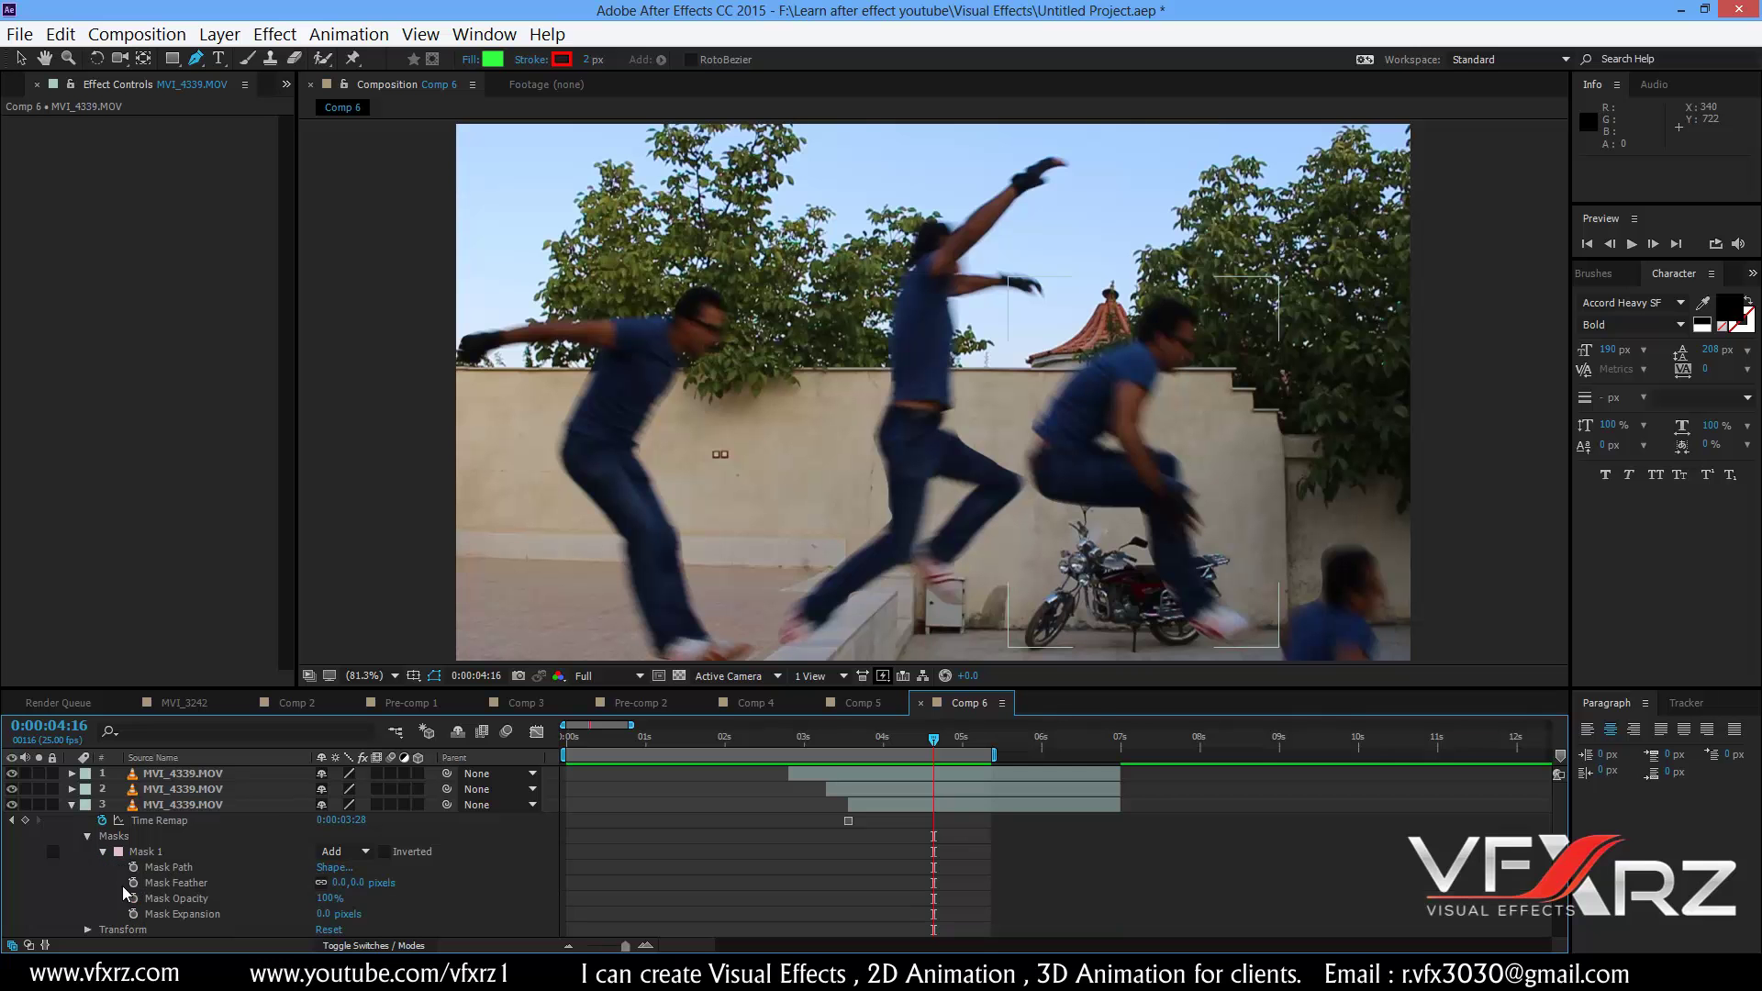
click(193, 884)
drag(369, 885, 365, 881)
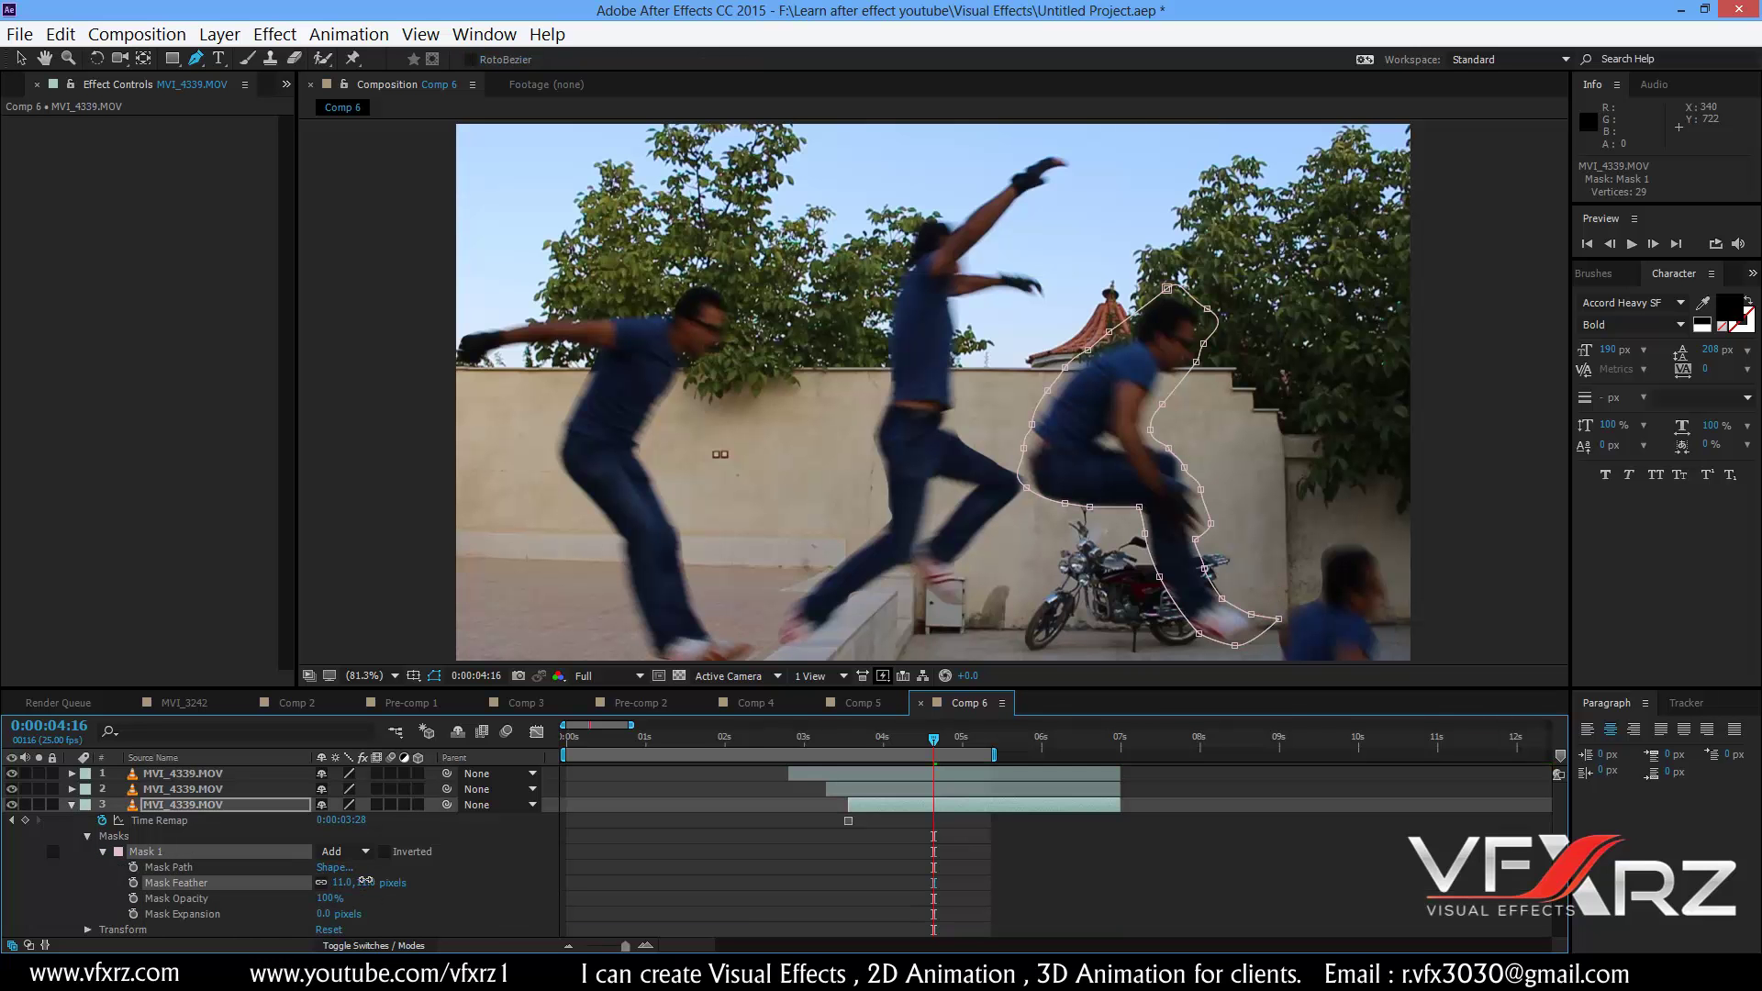
- Raise layer 2's Mask 1 feather to 25 pixels
click(71, 805)
click(70, 789)
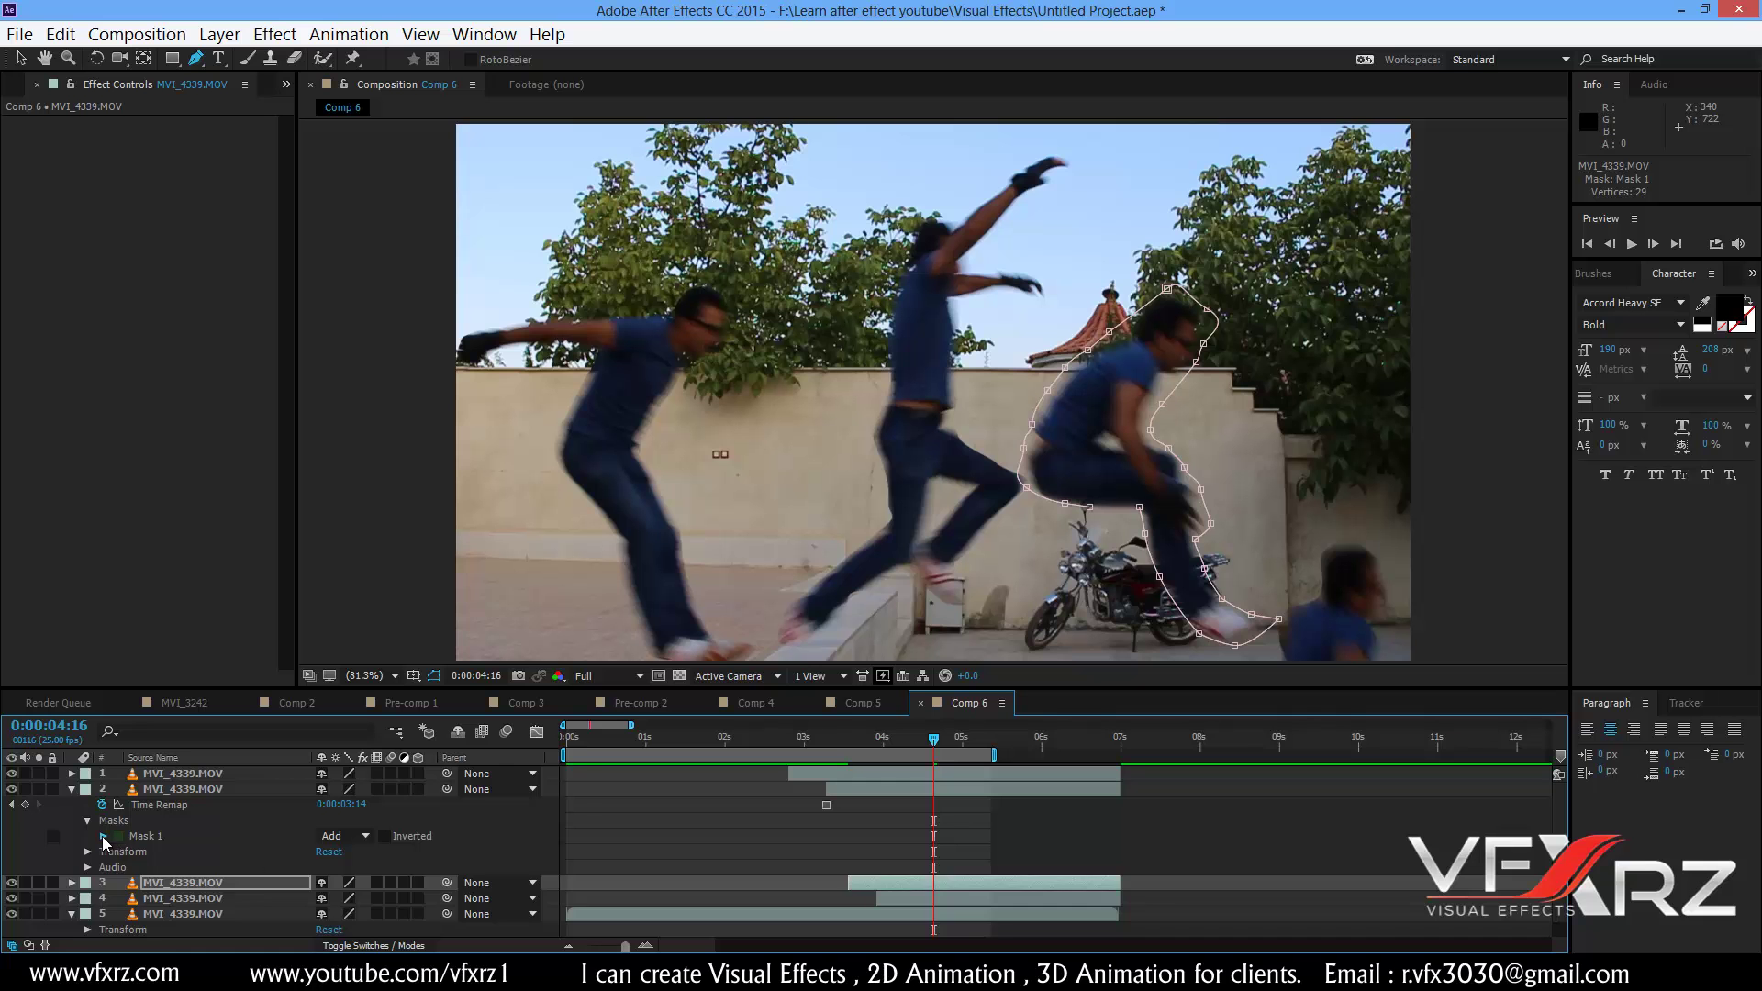
click(103, 836)
click(368, 866)
drag(368, 866, 373, 865)
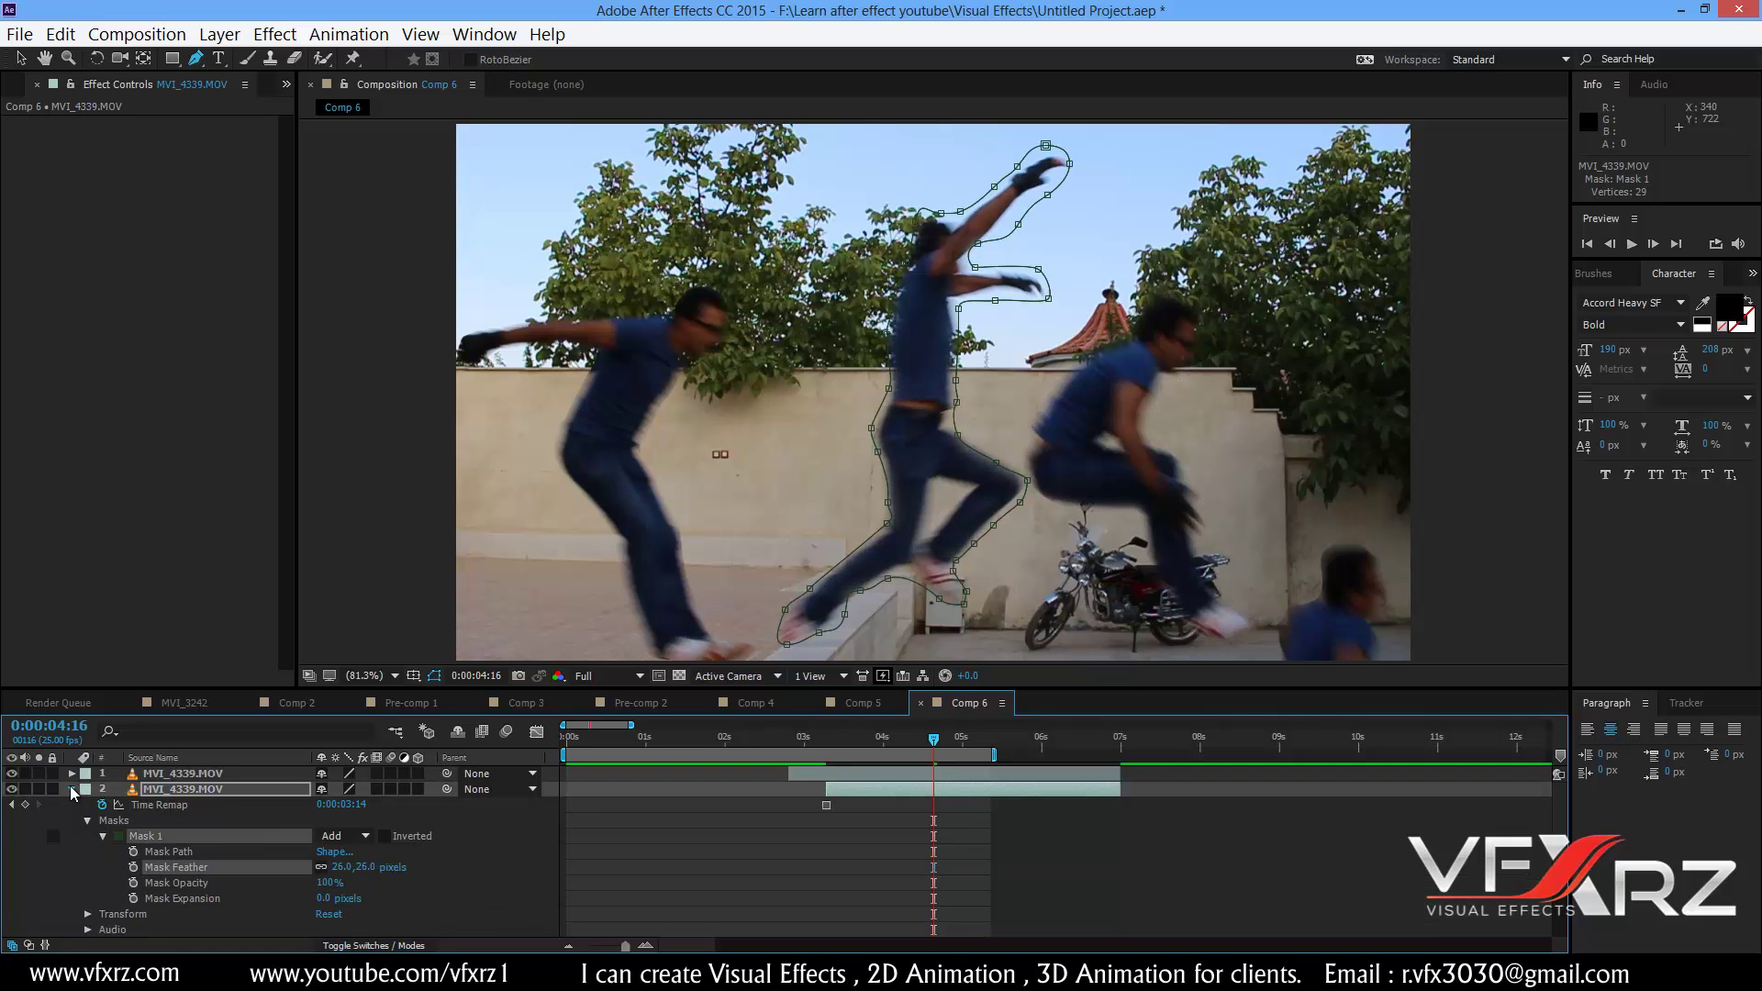
- Give layer 1's Mask 1 a 22-pixel feather and switch back to the Selection tool
click(71, 789)
click(70, 773)
click(88, 805)
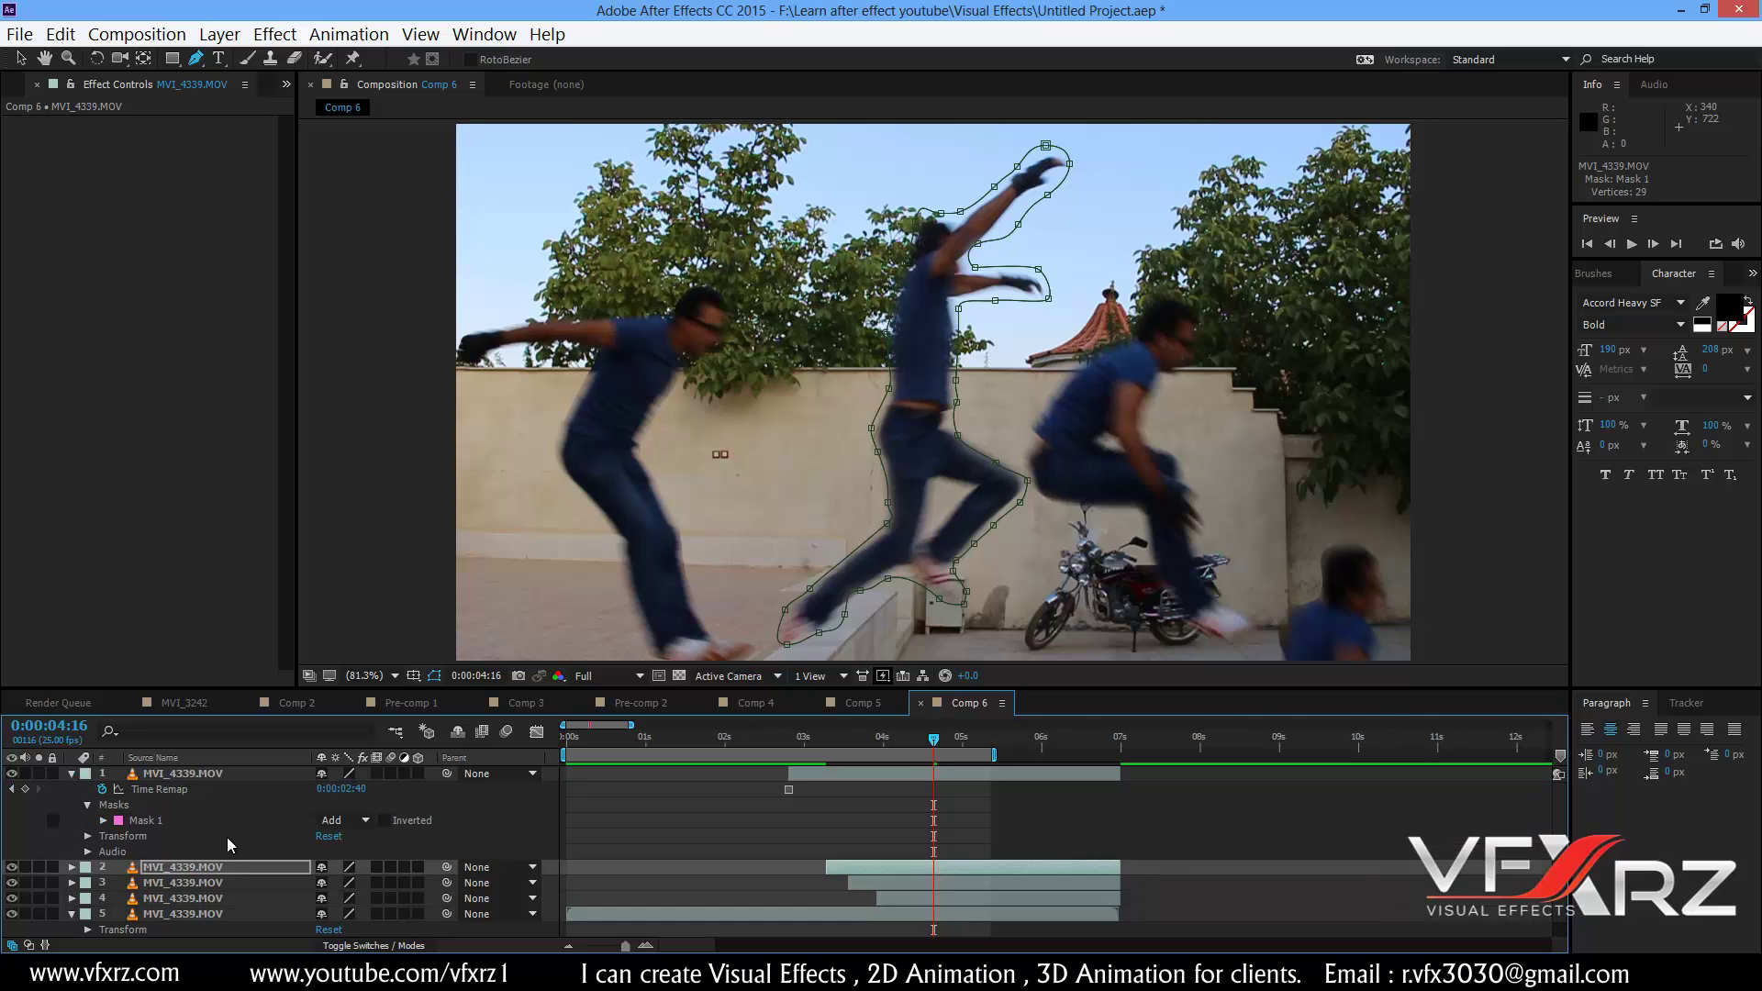
click(103, 821)
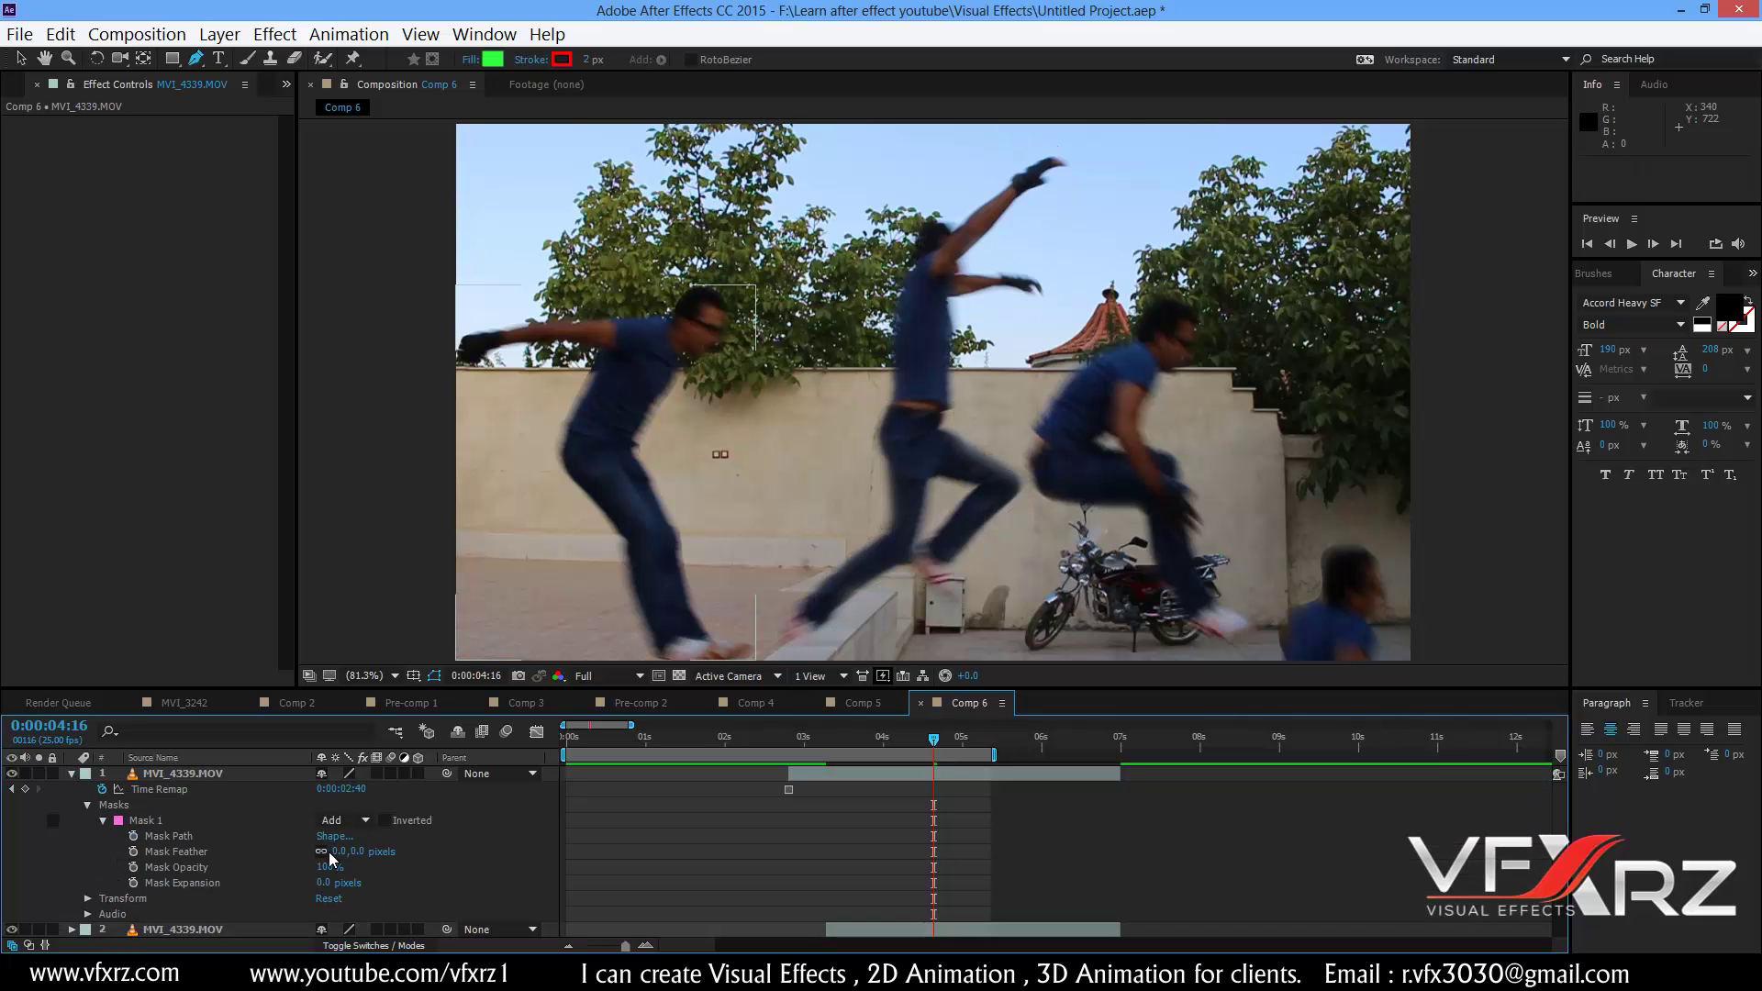
click(358, 851)
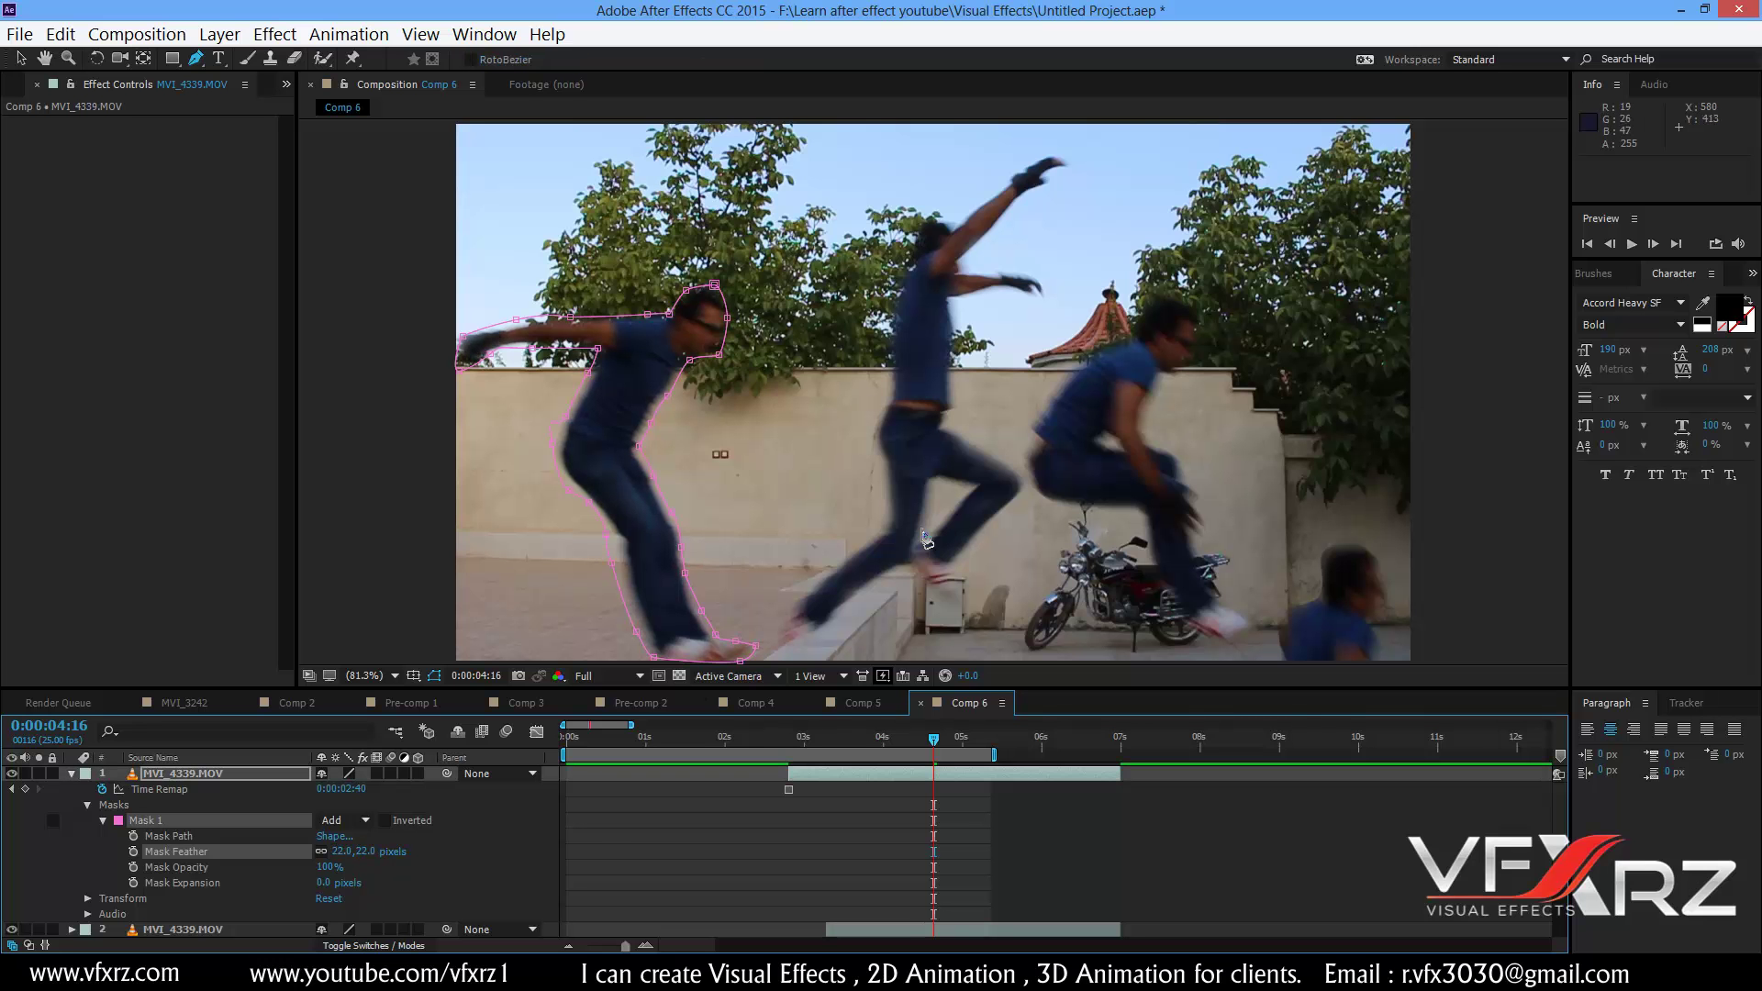
click(22, 59)
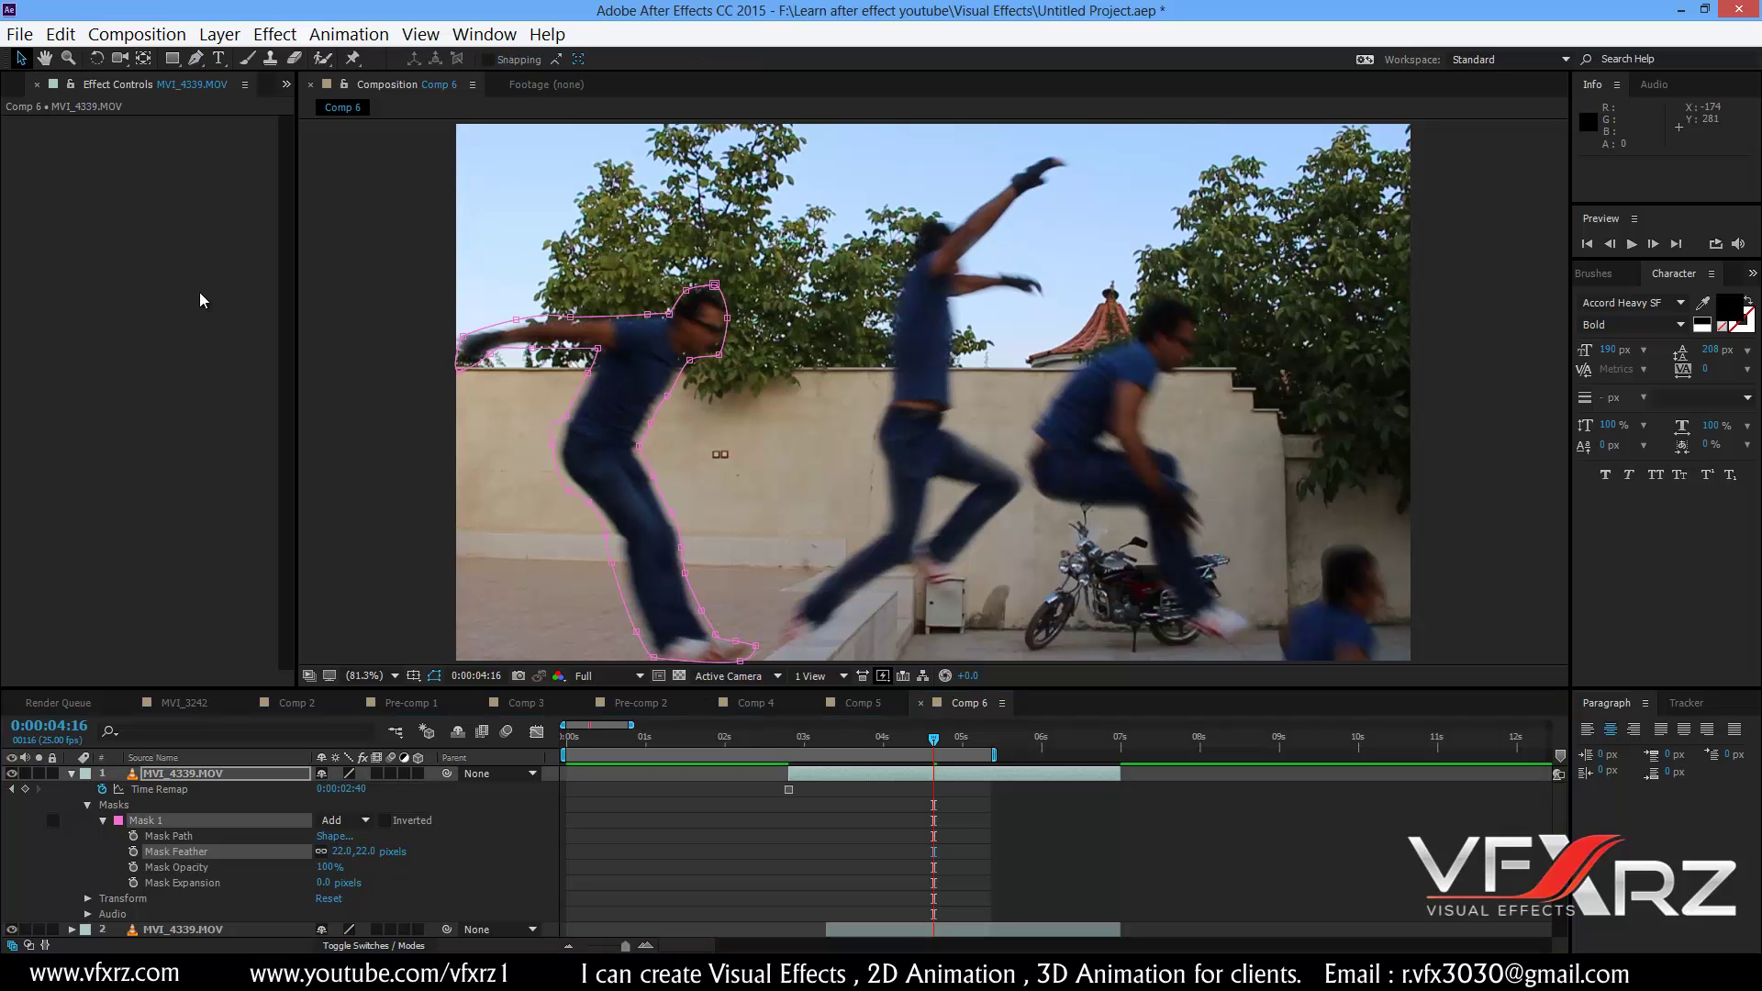
click(477, 853)
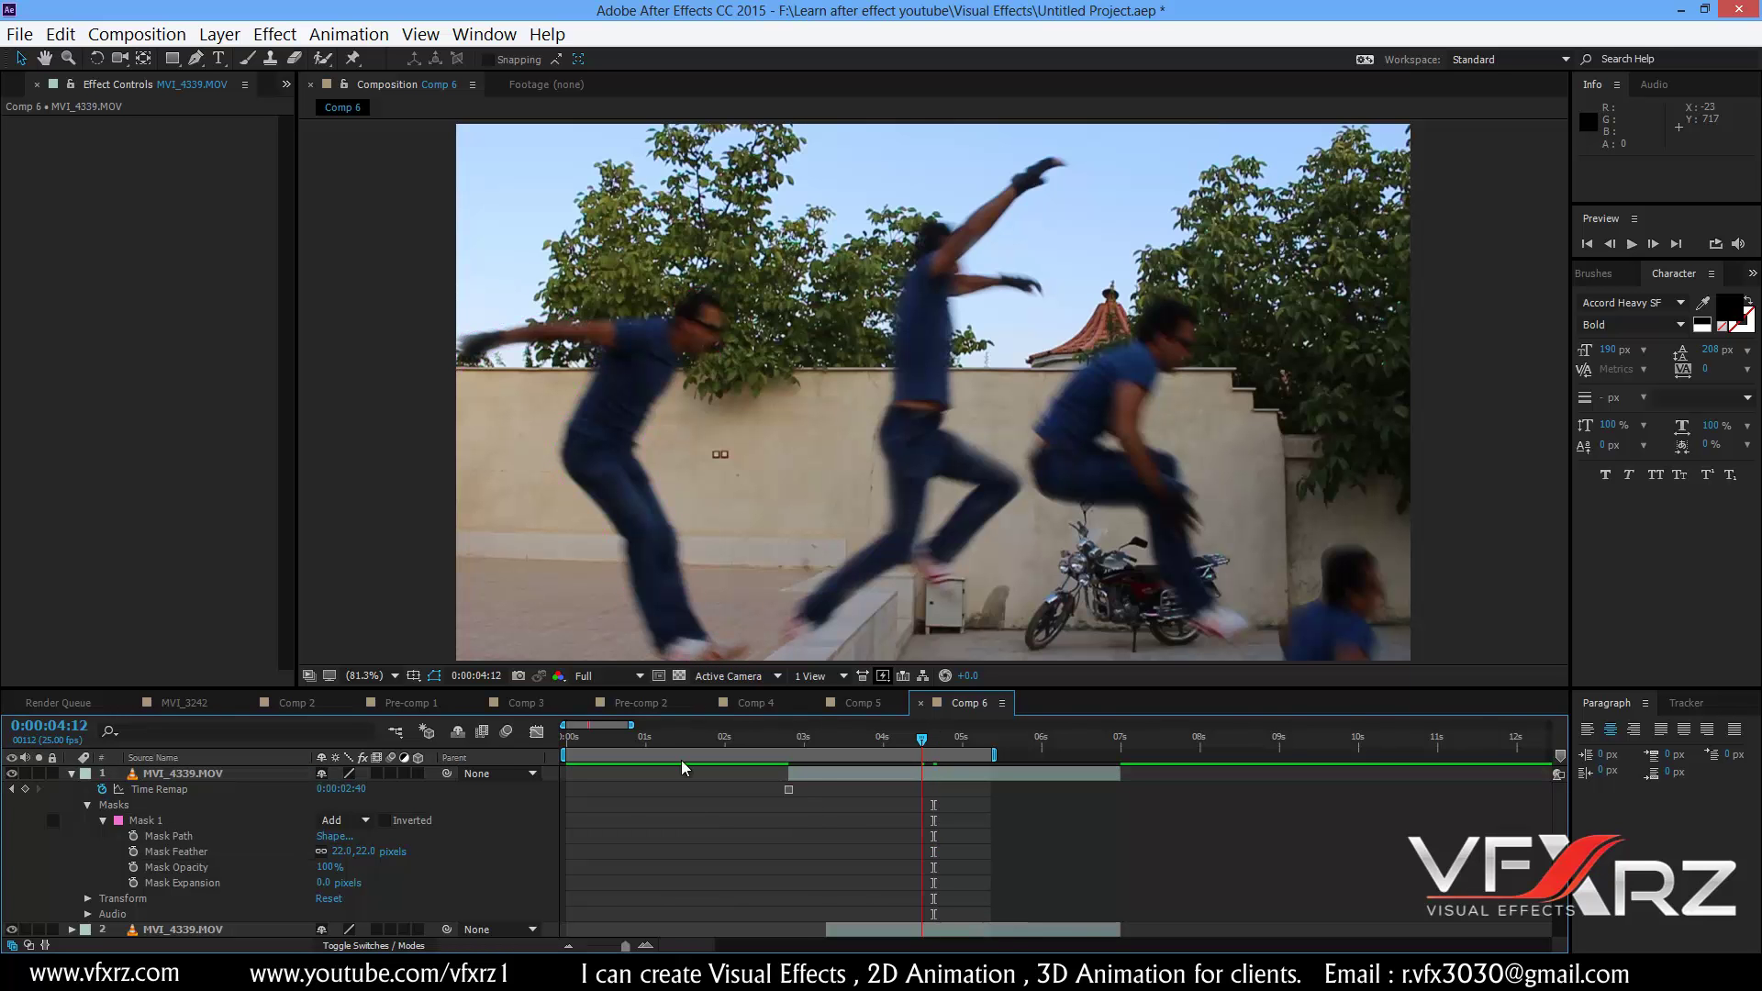
key(Home)
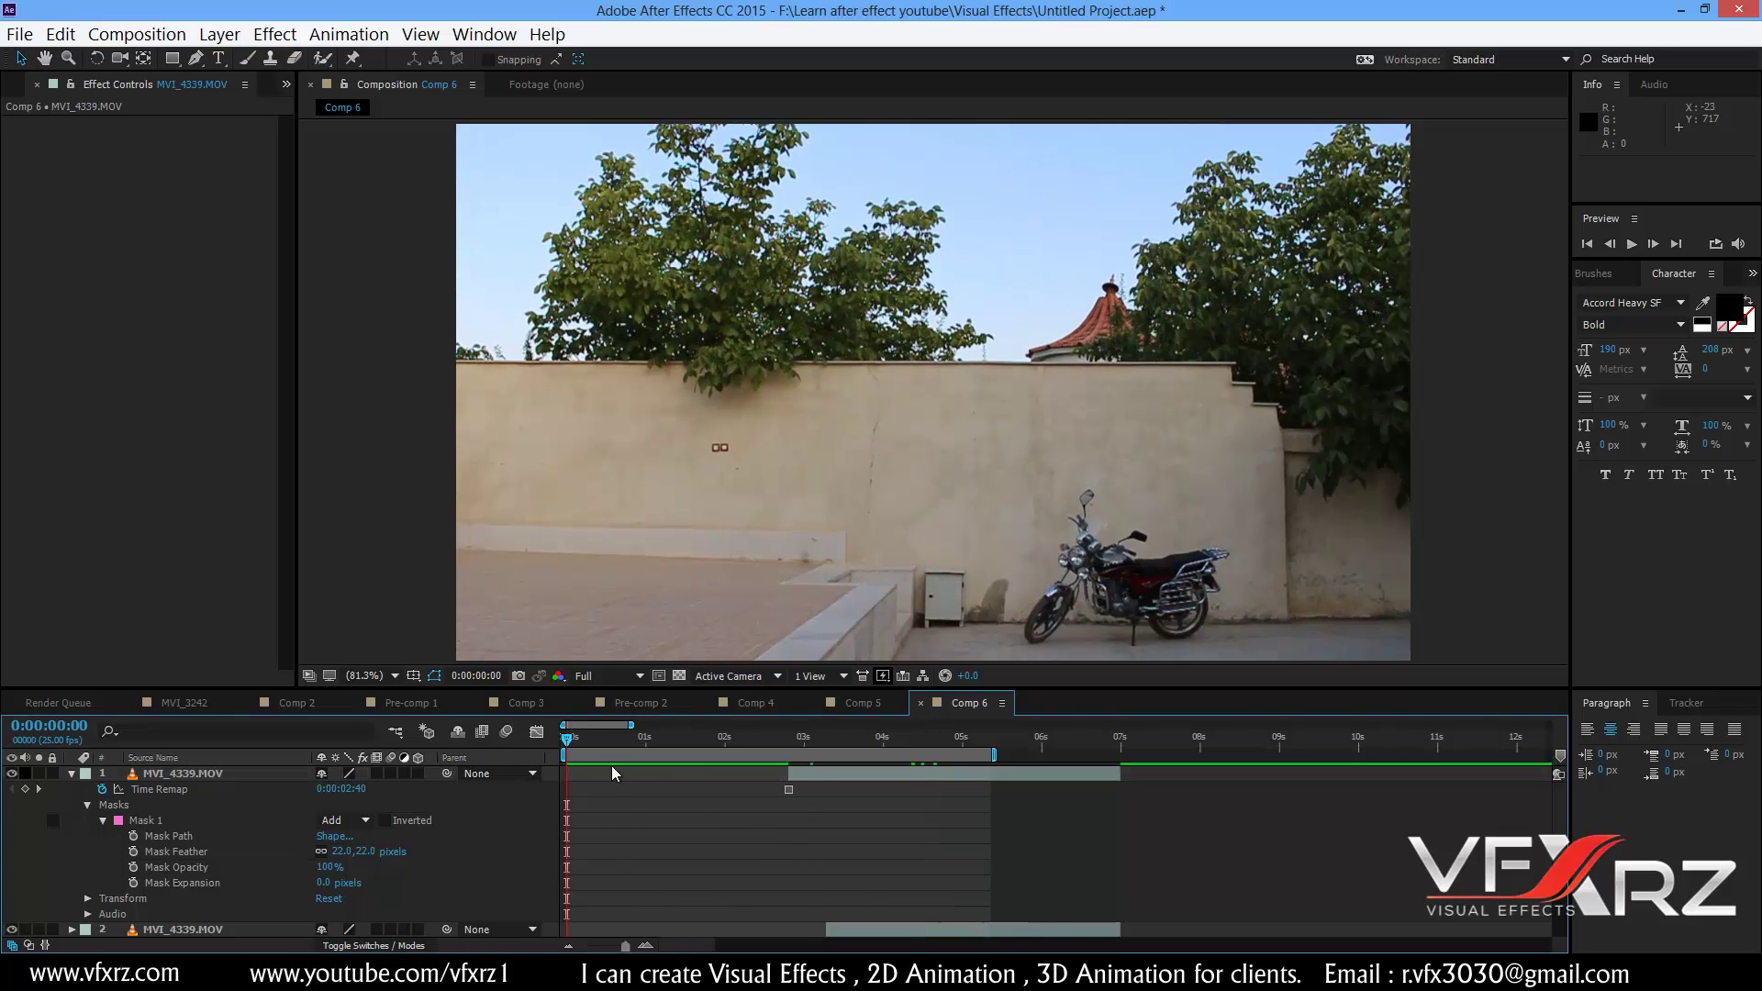
key(space)
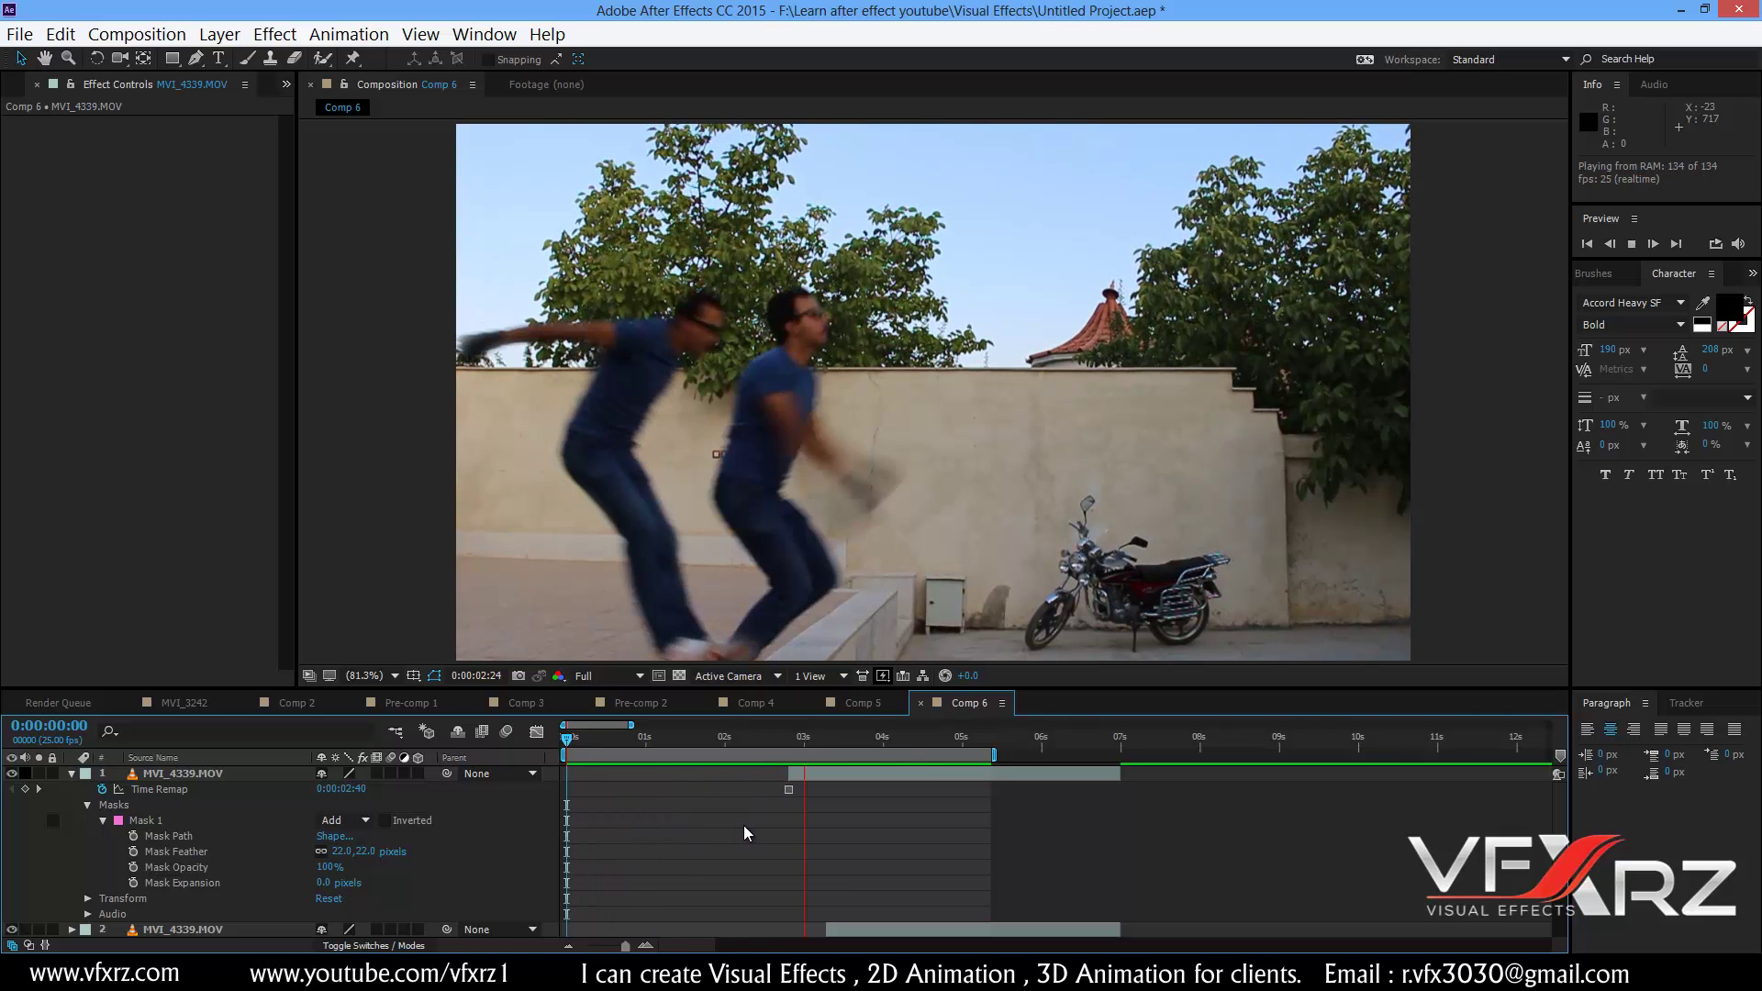
drag(865, 741, 901, 751)
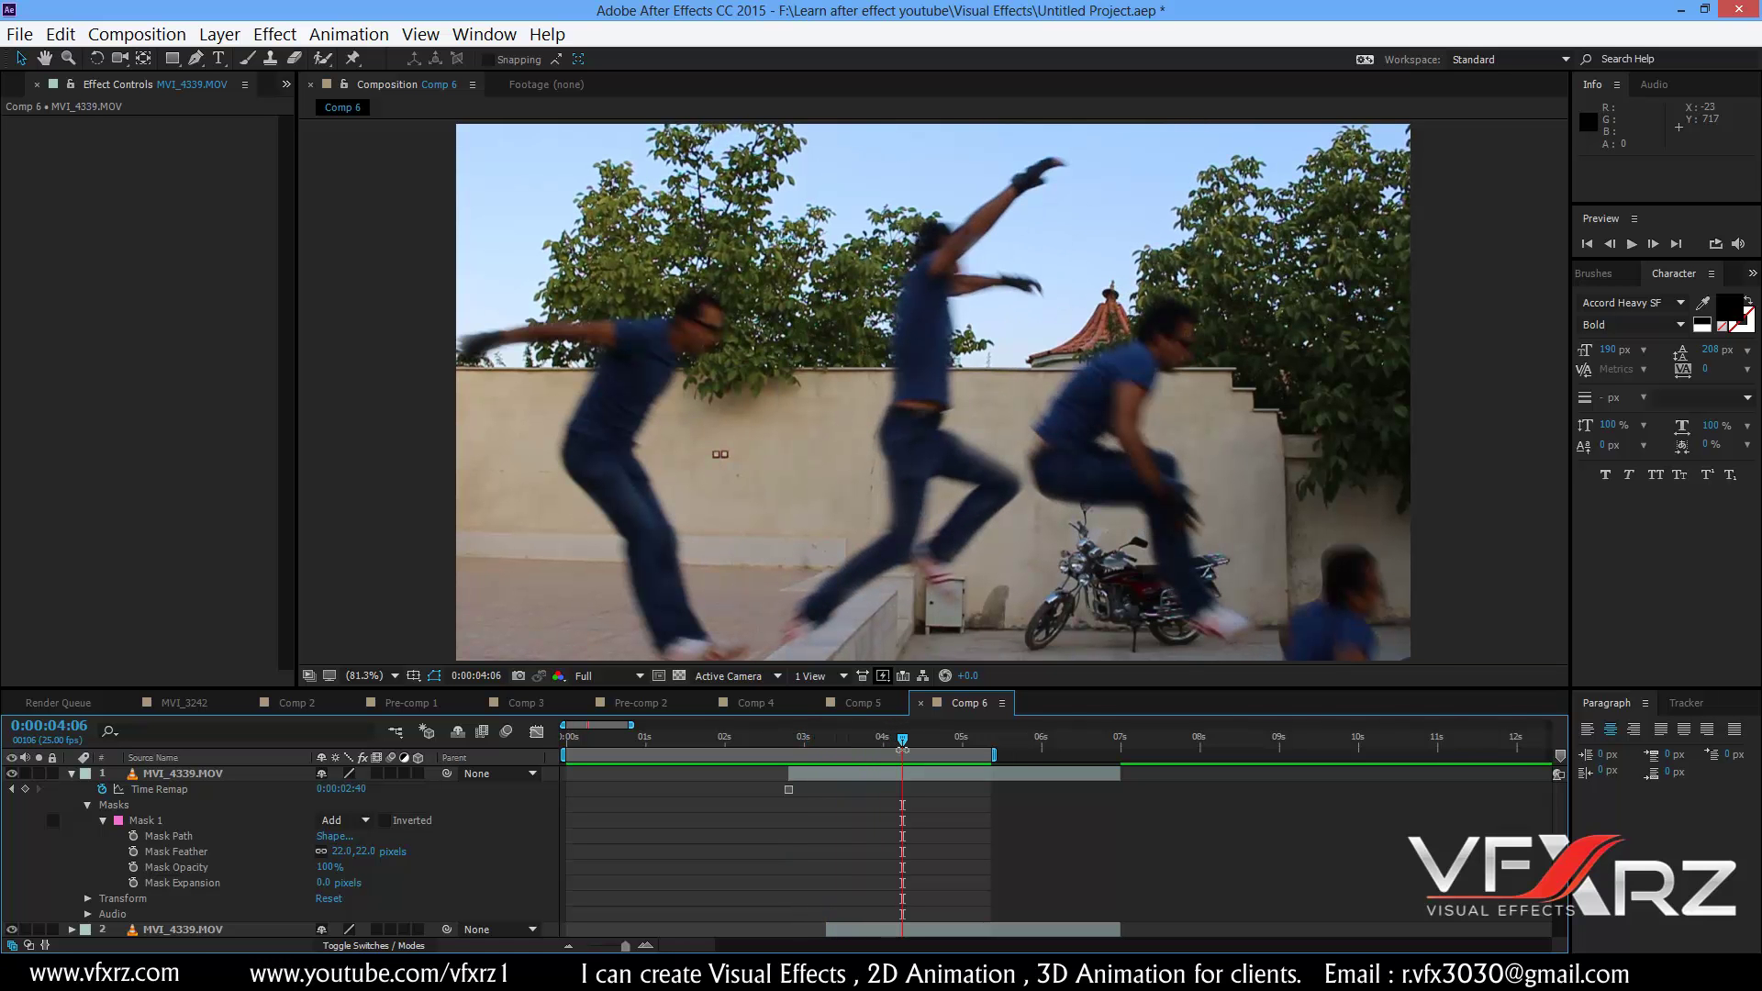